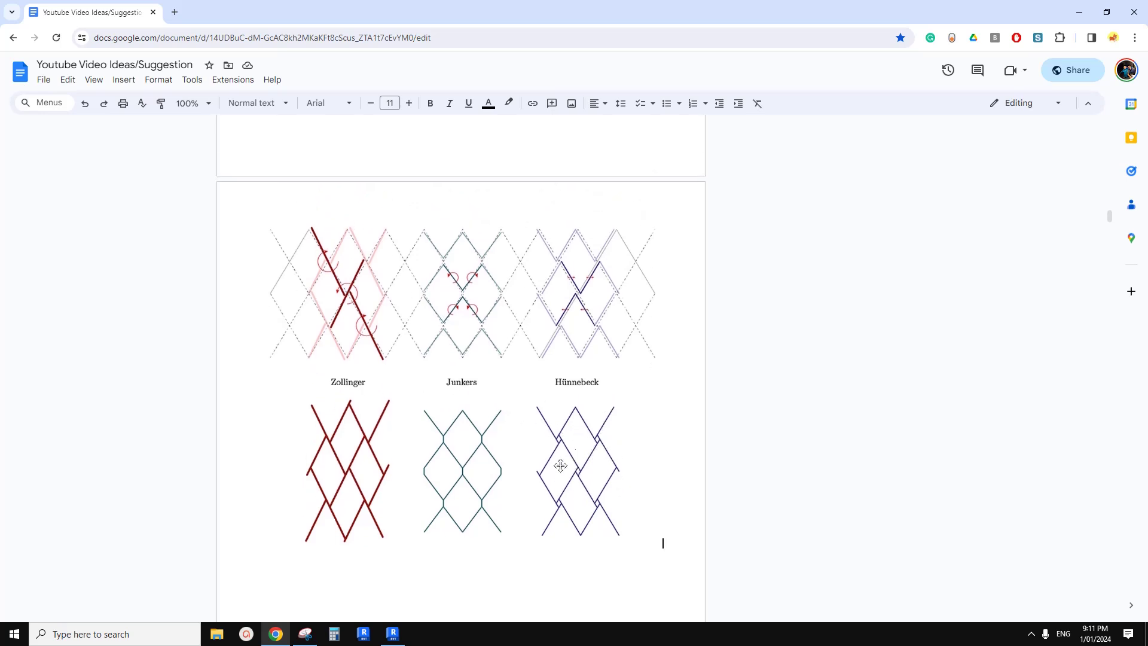
Switch to the Snipping Tool and erase the magenta arrows from the Junkers pattern snip
scroll(567, 460, "down", 2)
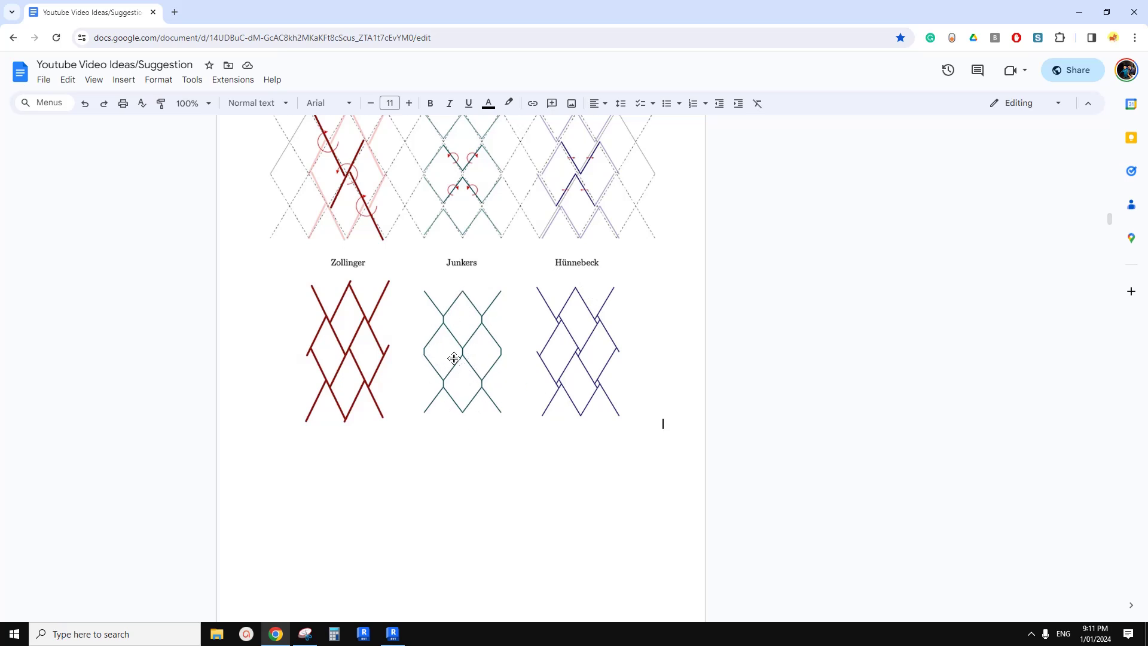
left_click(311, 635)
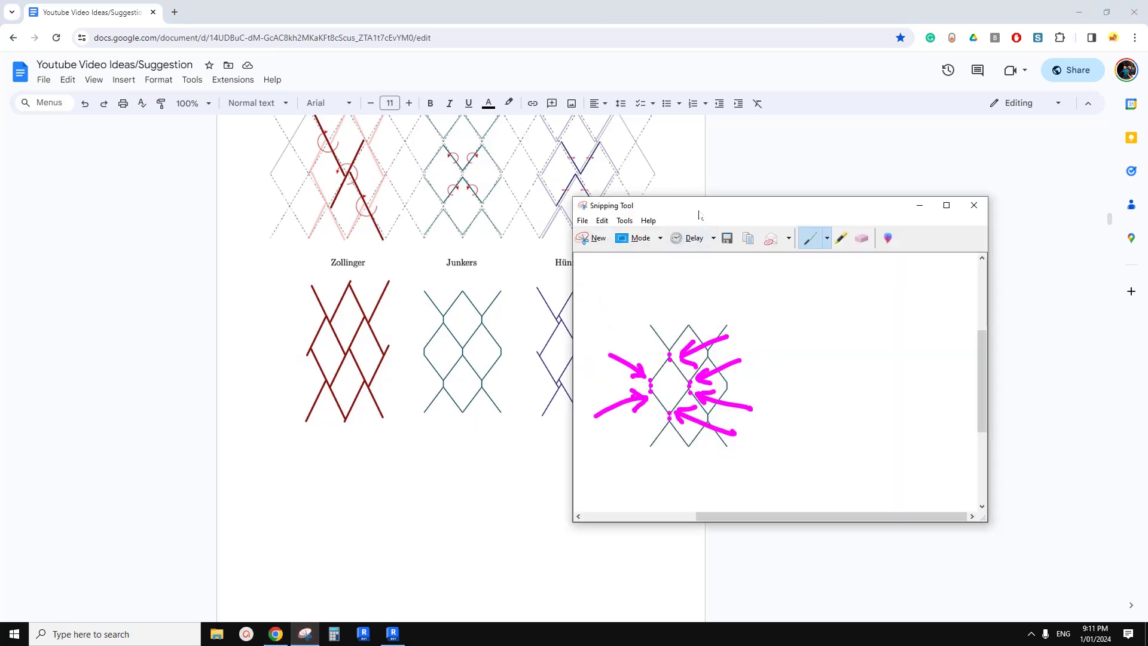
left_click_drag(699, 214, 722, 233)
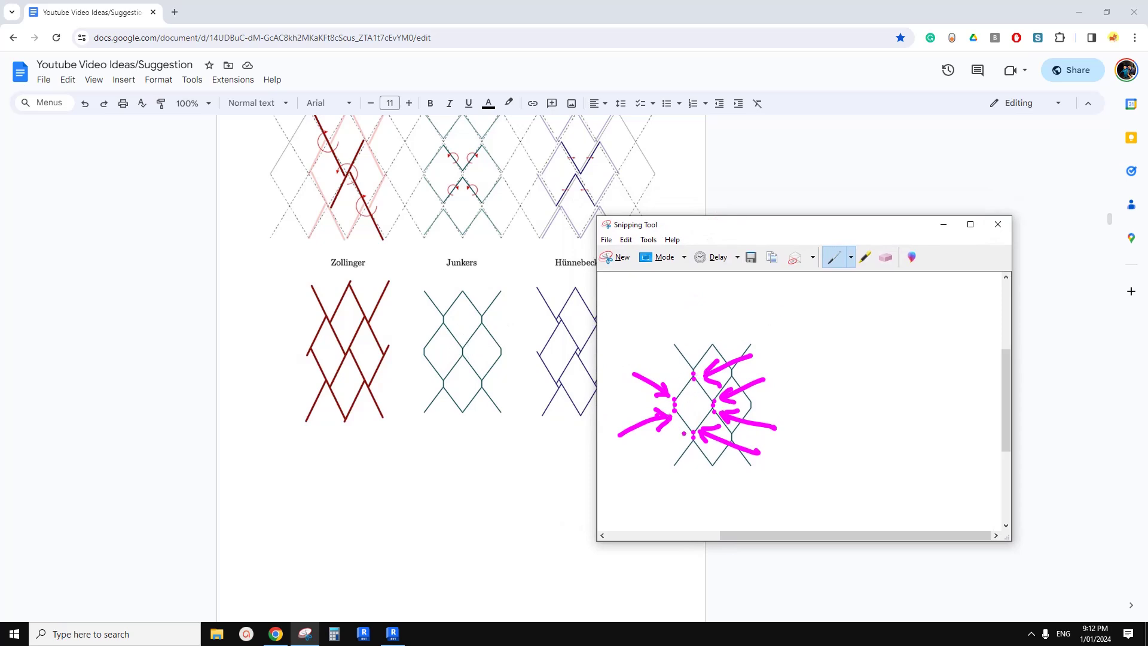
left_click(888, 257)
mouse_move(754, 353)
left_mouse_down()
mouse_move(735, 428)
mouse_move(702, 391)
mouse_move(711, 415)
left_mouse_up()
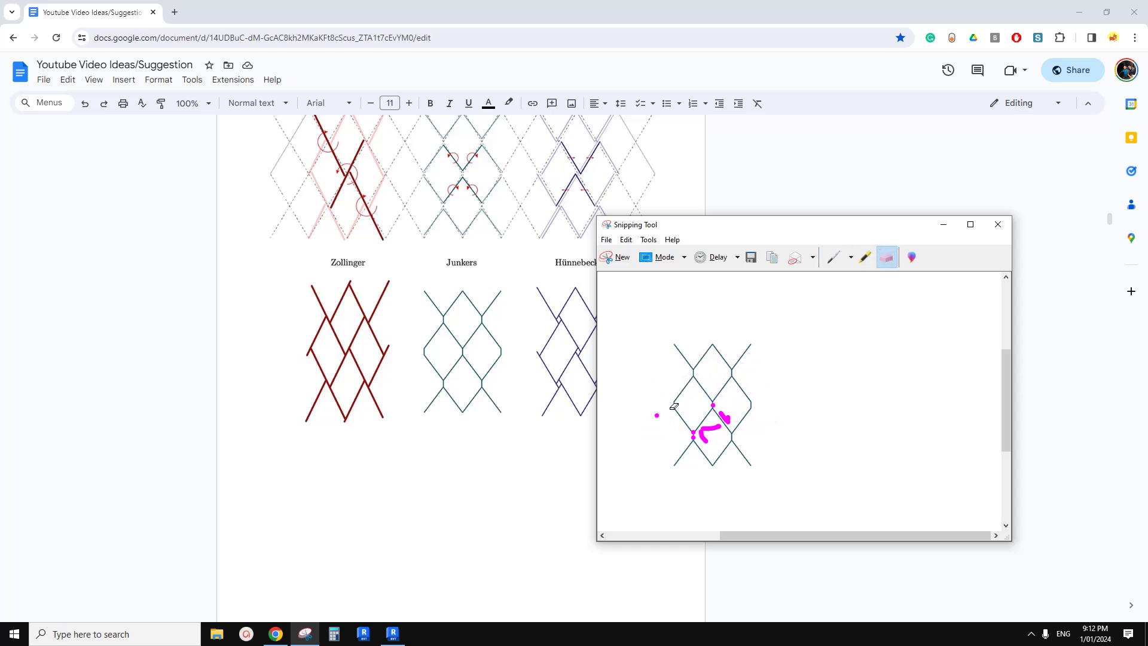
left_click_drag(689, 443, 745, 411)
Mark the missing points with pen dots at the joints on both sides of the middle diamond in the snip
left_click(834, 257)
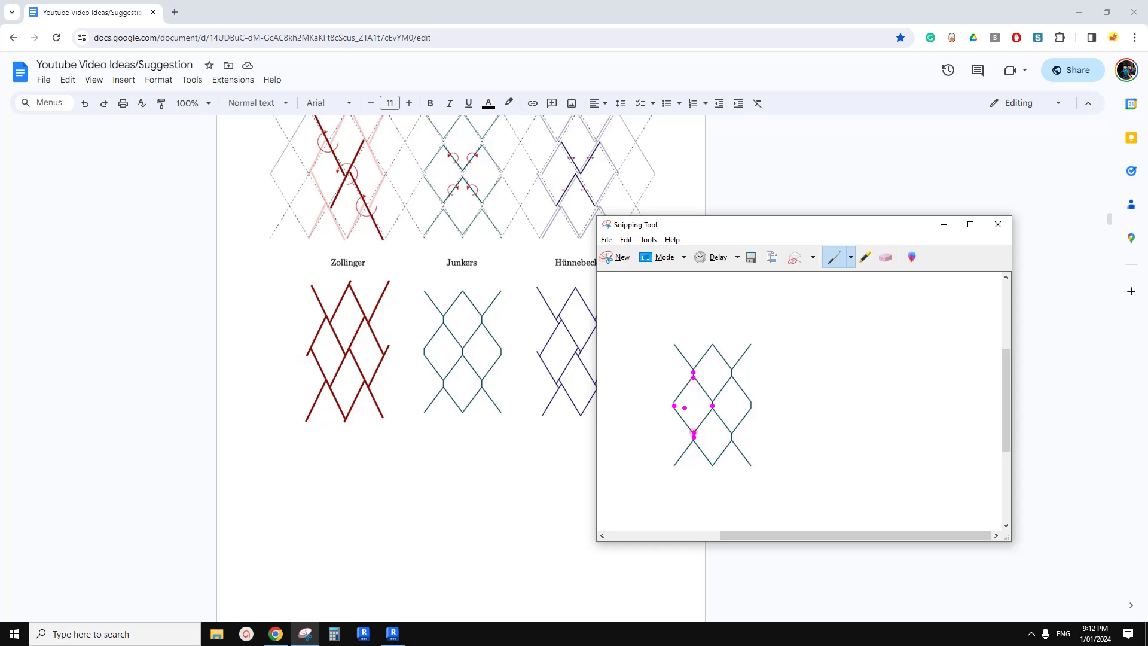
left_click(675, 411)
left_click(713, 400)
Switch to Revit and create a new family from the Metric Curtain Panel Pattern Based.rft template
left_click(392, 633)
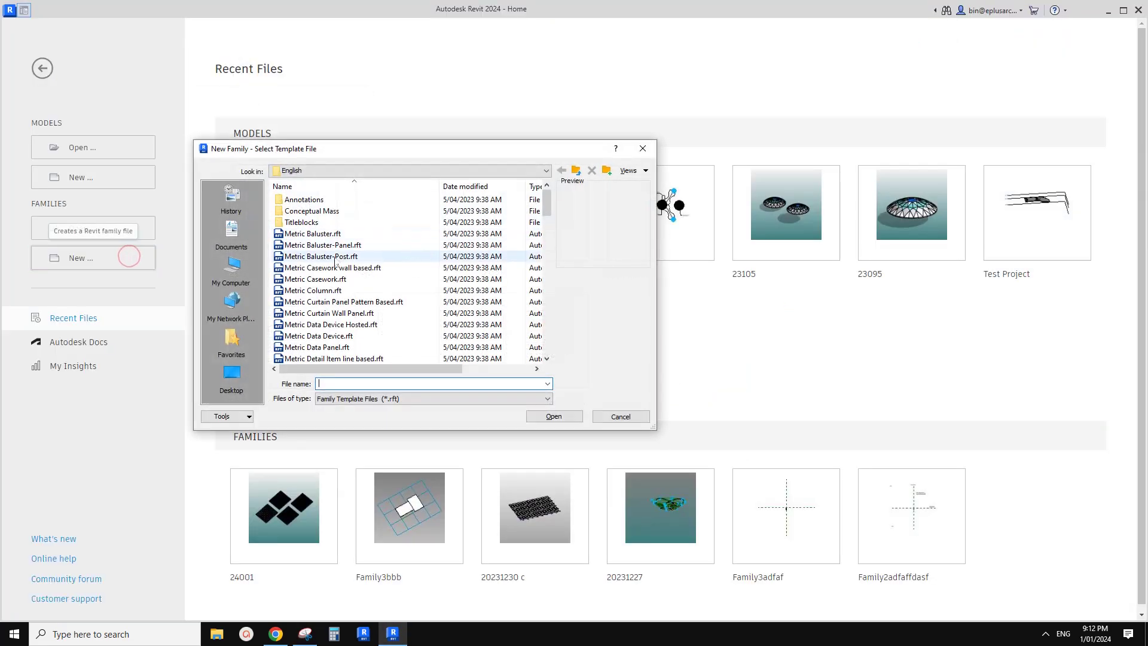
left_click(366, 301)
right_click(366, 301)
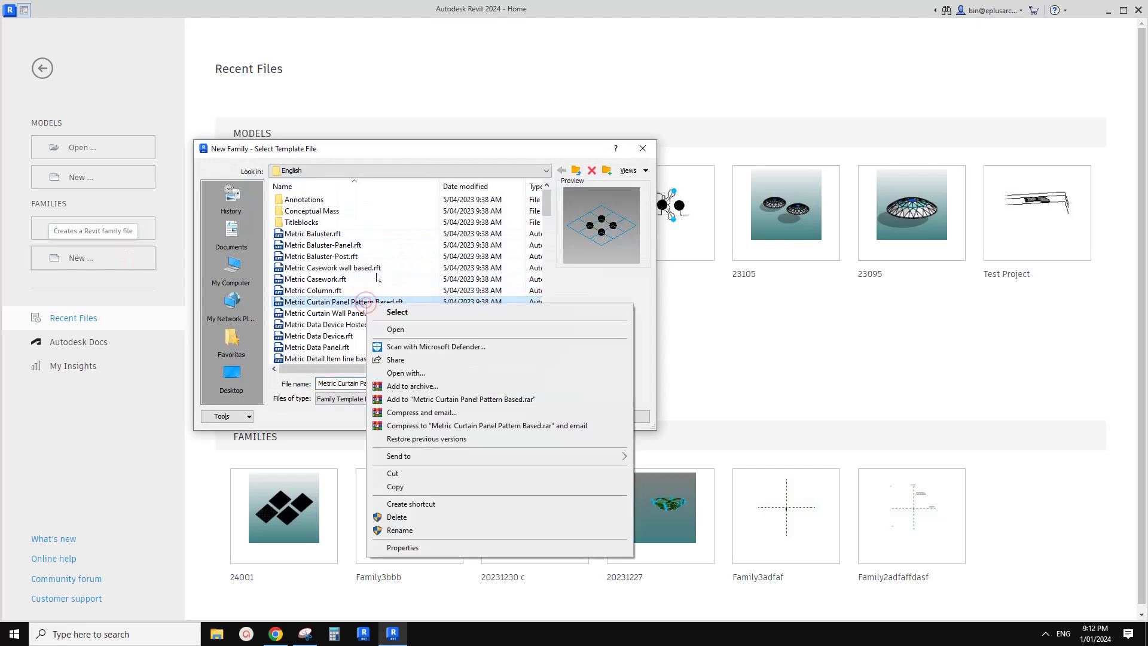
right_click(327, 301)
right_click(313, 301)
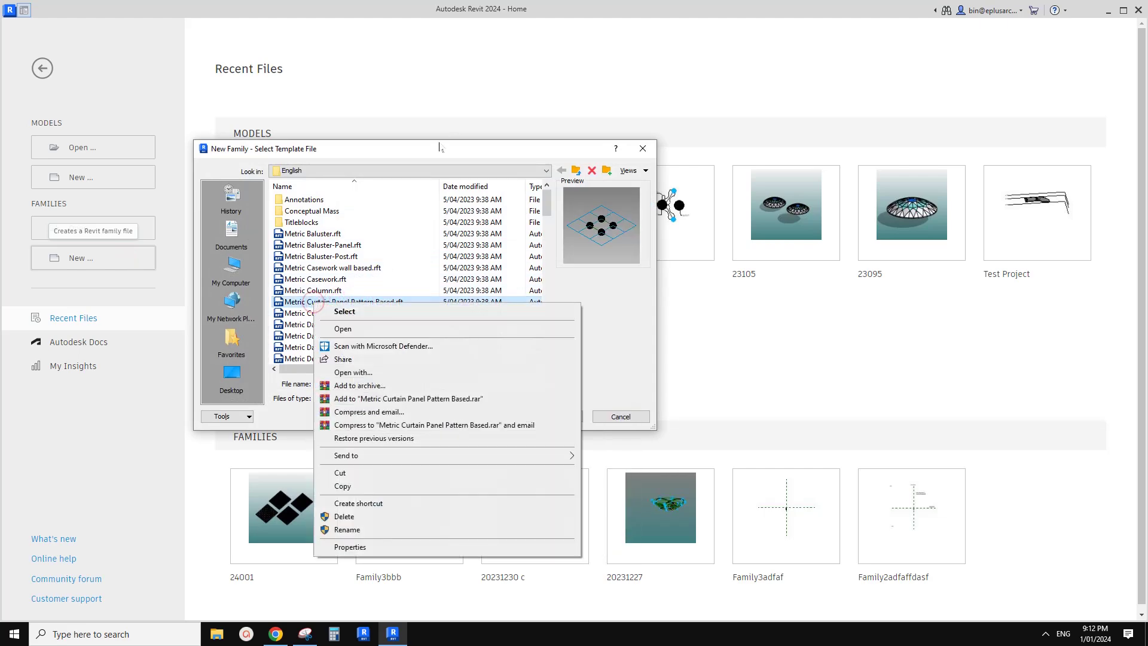
left_click_drag(441, 147, 498, 144)
right_click(433, 302)
left_click(432, 299)
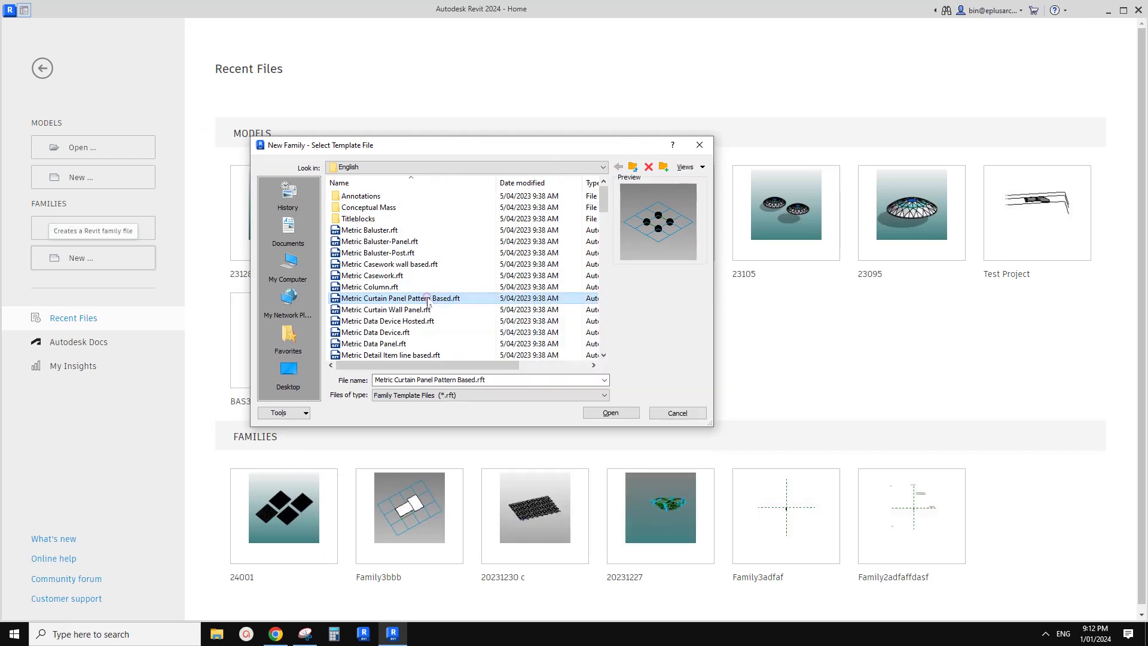
left_click(606, 412)
left_click(409, 309)
left_click(409, 299)
left_click(611, 412)
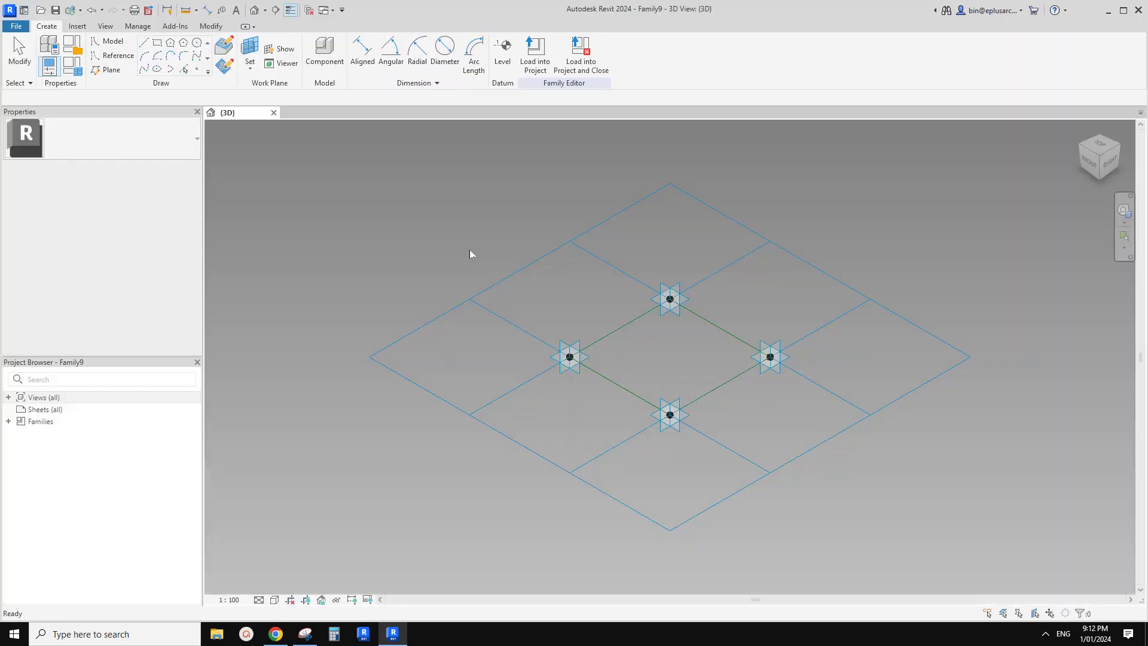
Examine the rectangular tile pattern grid, its type properties and the adaptive points at the panel corners
middle_click_drag(593, 298, 500, 334)
scroll(499, 333, "up", 1)
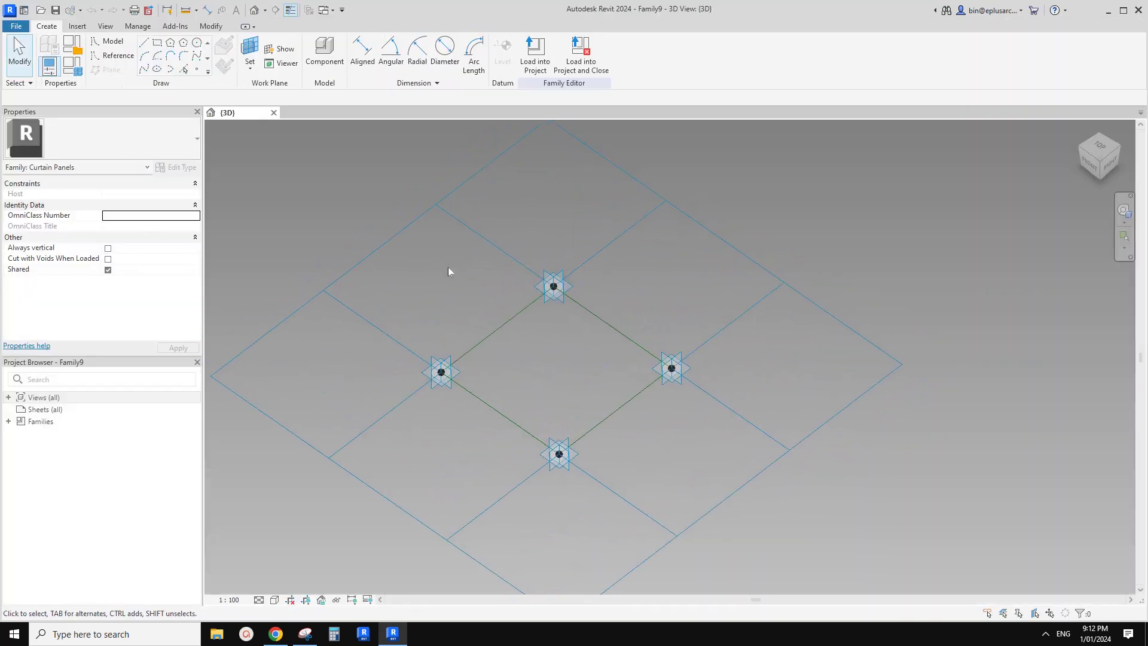
middle_click_drag(440, 209, 465, 248)
left_click(465, 244)
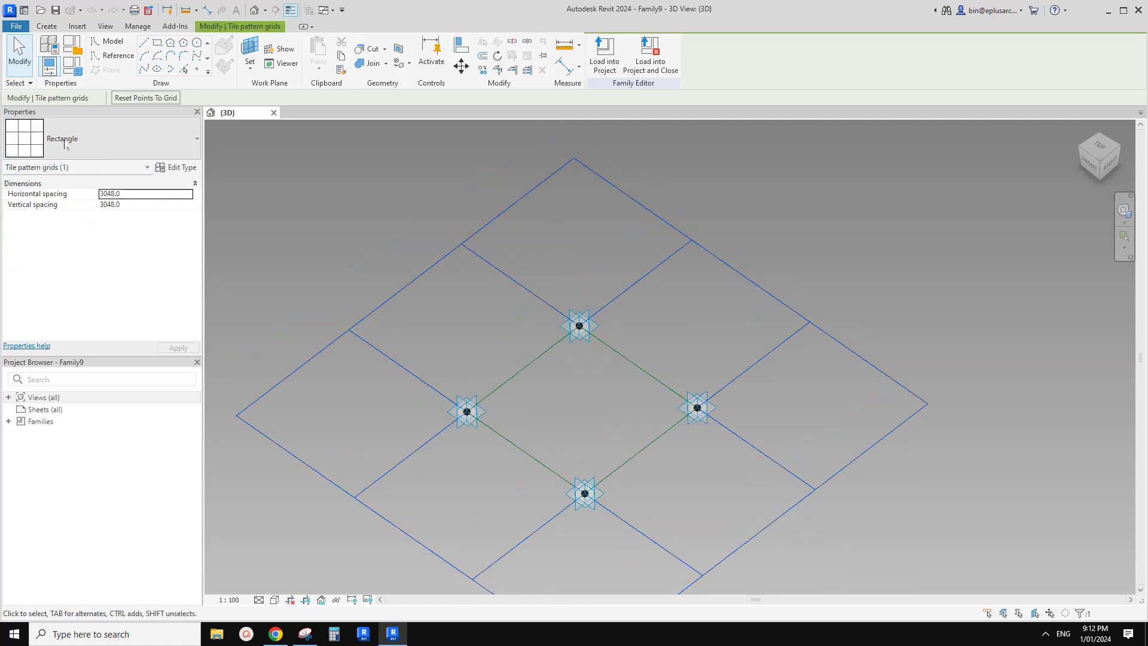
middle_click_drag(380, 235, 381, 201)
left_click(382, 201)
middle_click_drag(512, 270, 526, 272, "shift")
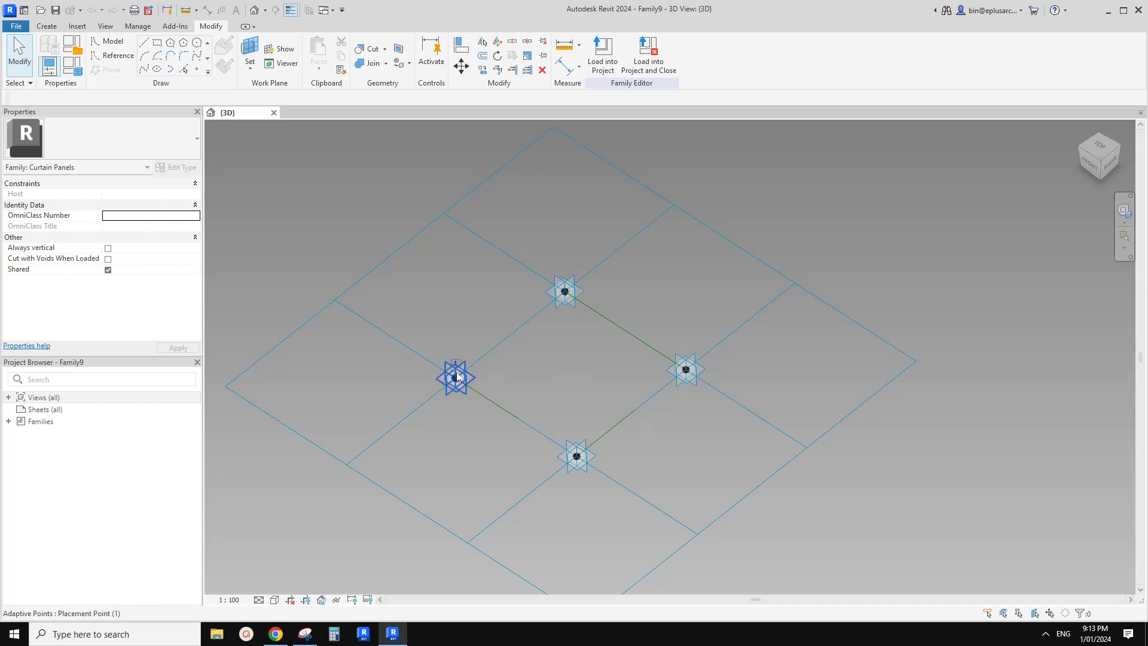
key("Tab")
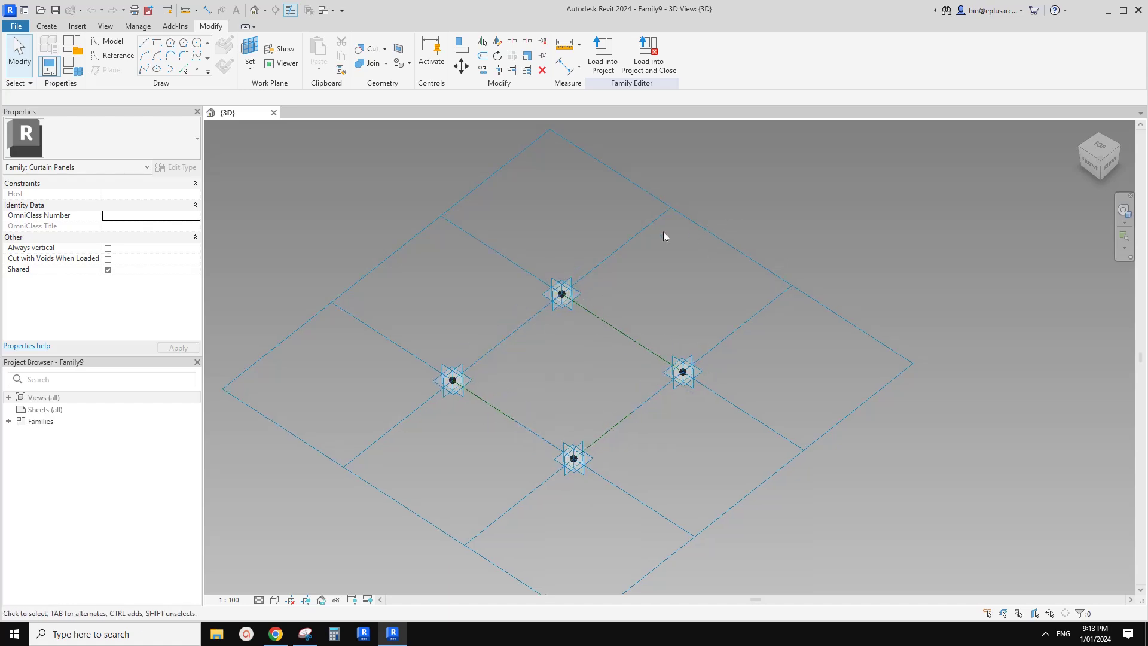
mouse_move(654, 227)
middle_mouse_down()
mouse_move(661, 240)
mouse_move(668, 222)
middle_mouse_up()
left_click(658, 211)
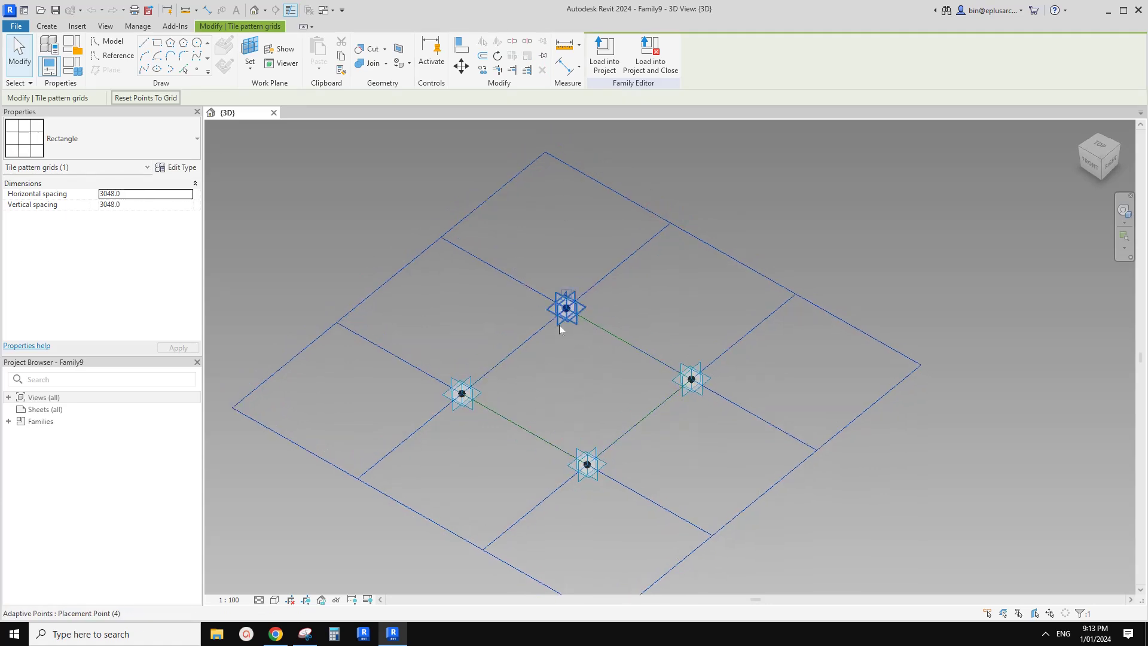
middle_click_drag(582, 339, 581, 351, "shift")
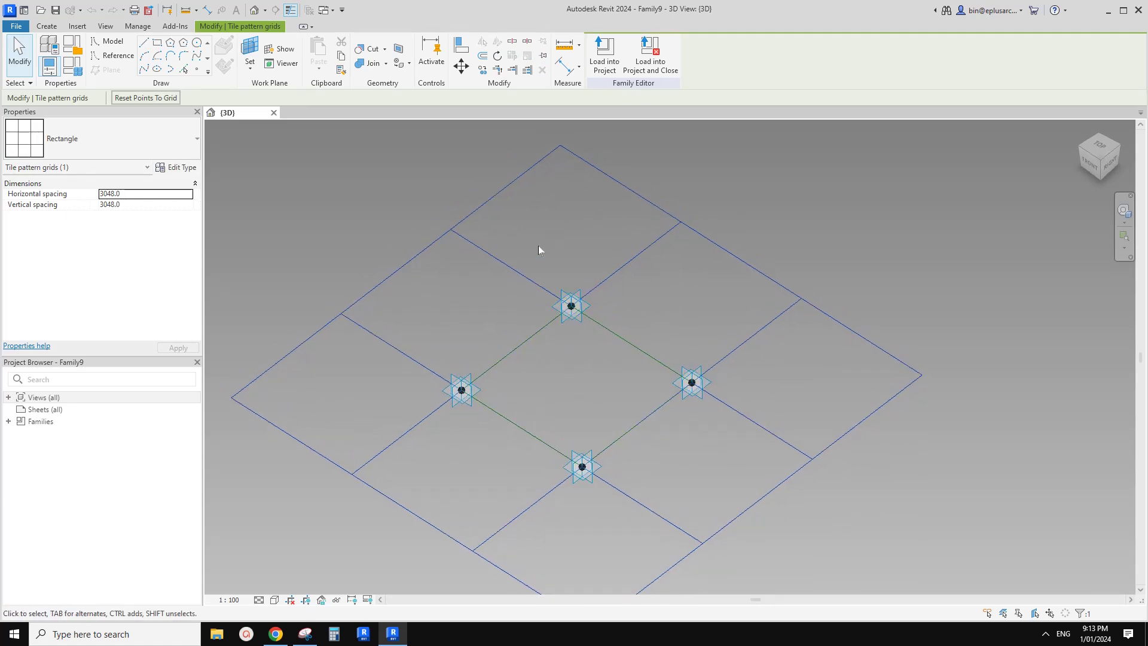
mouse_move(572, 311)
middle_mouse_down("shift")
mouse_move(581, 325)
mouse_move(586, 317)
mouse_move(548, 324)
mouse_move(569, 333)
mouse_move(565, 310)
middle_mouse_up("shift")
key("Tab")
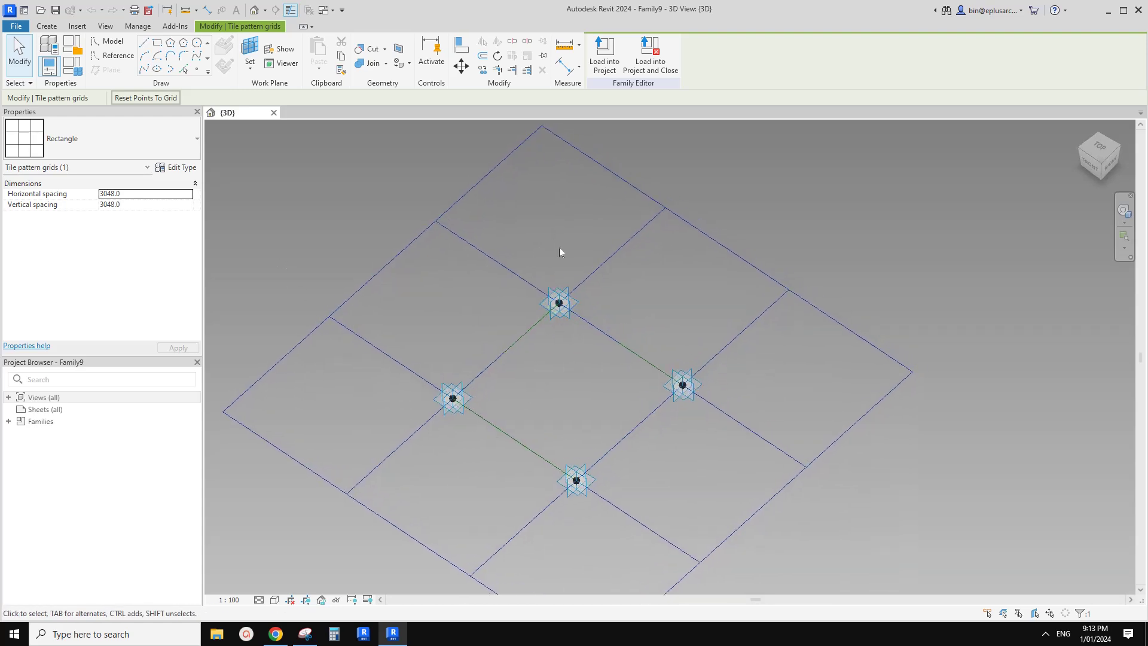
key("Tab")
middle_click_drag(647, 362, 621, 371)
key("Escape")
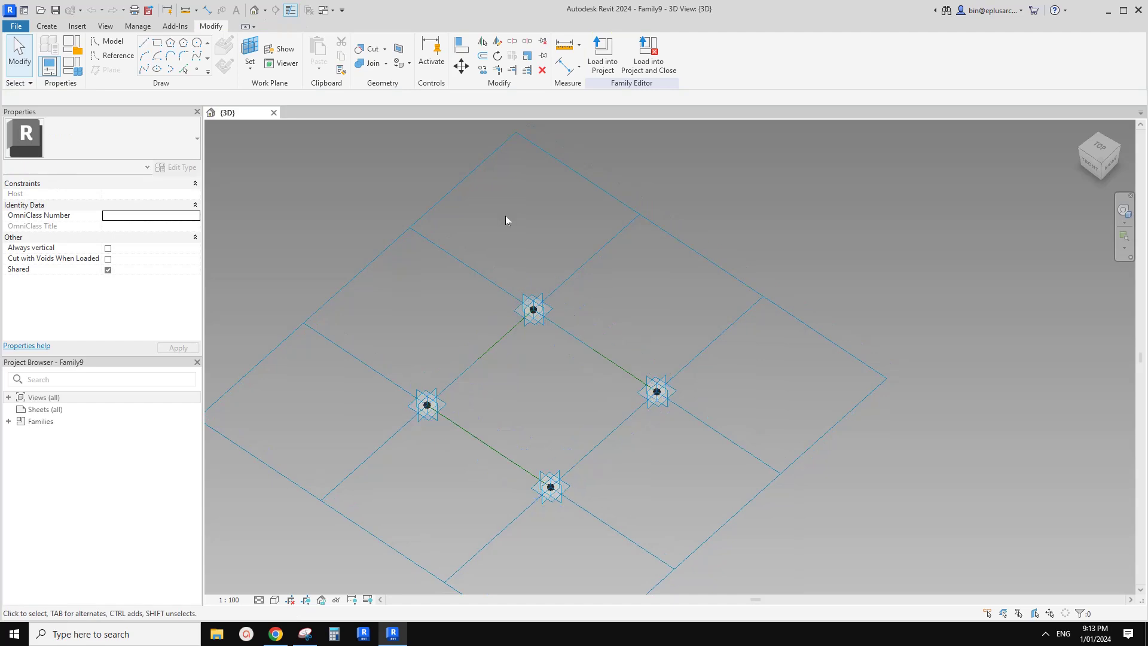
Connect two diagonally opposite adaptive points with a spline through points and make it a reference line
left_click_drag(457, 140, 611, 517)
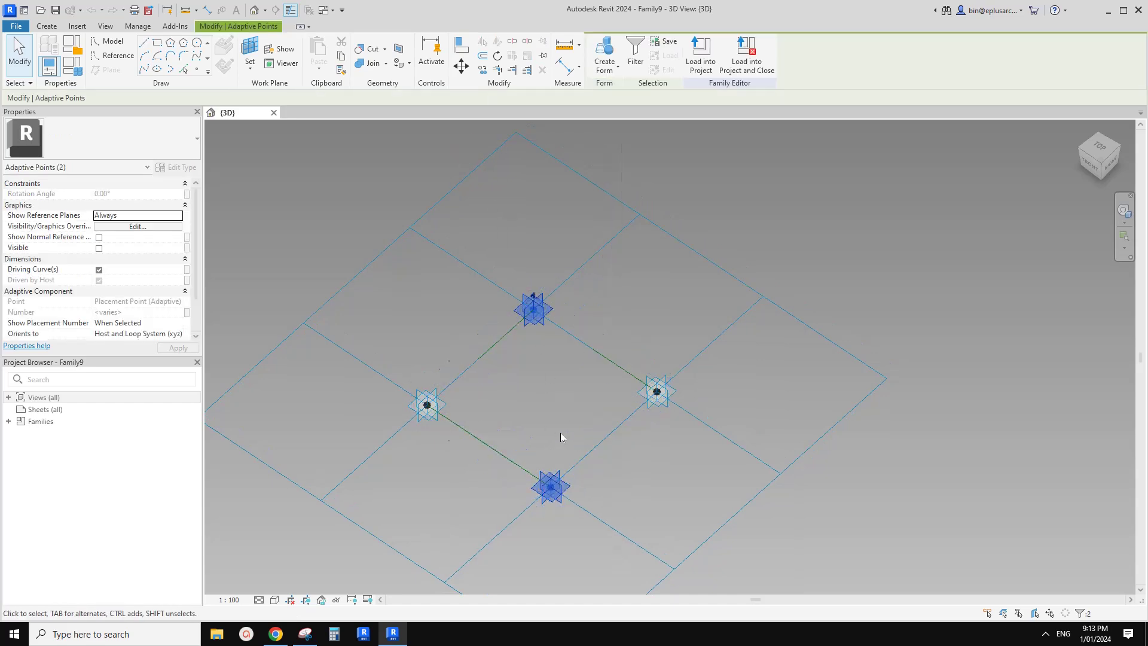
left_click(155, 72)
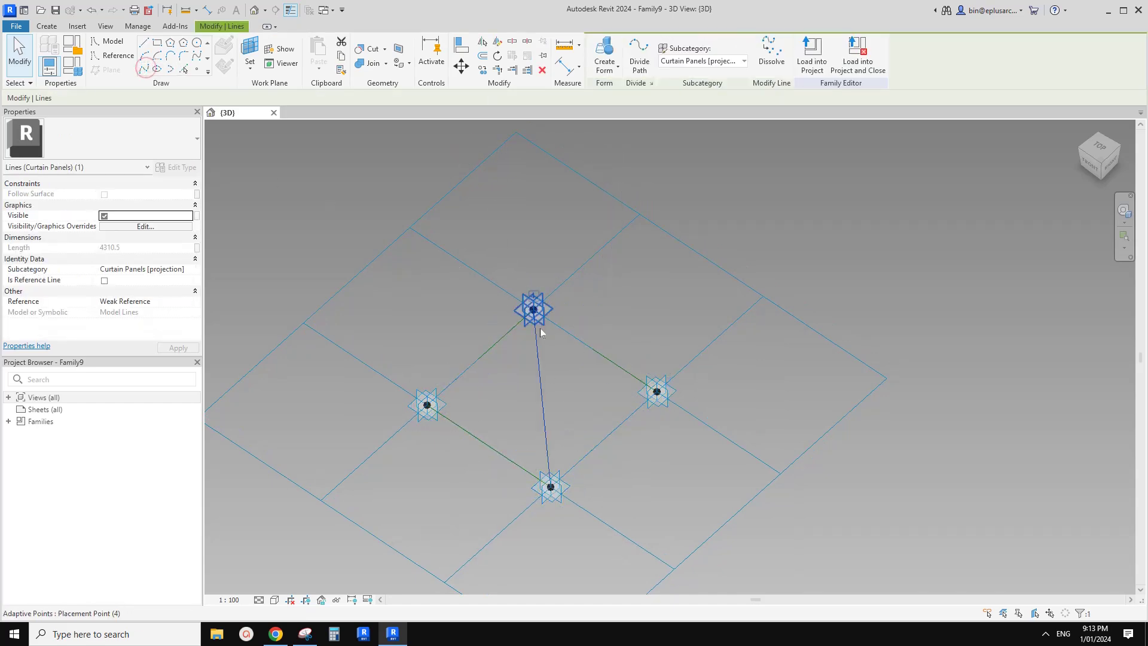
left_click(104, 280)
Place two reference points on the diagonal reference line, one near each end
scroll(470, 327, "up", 4)
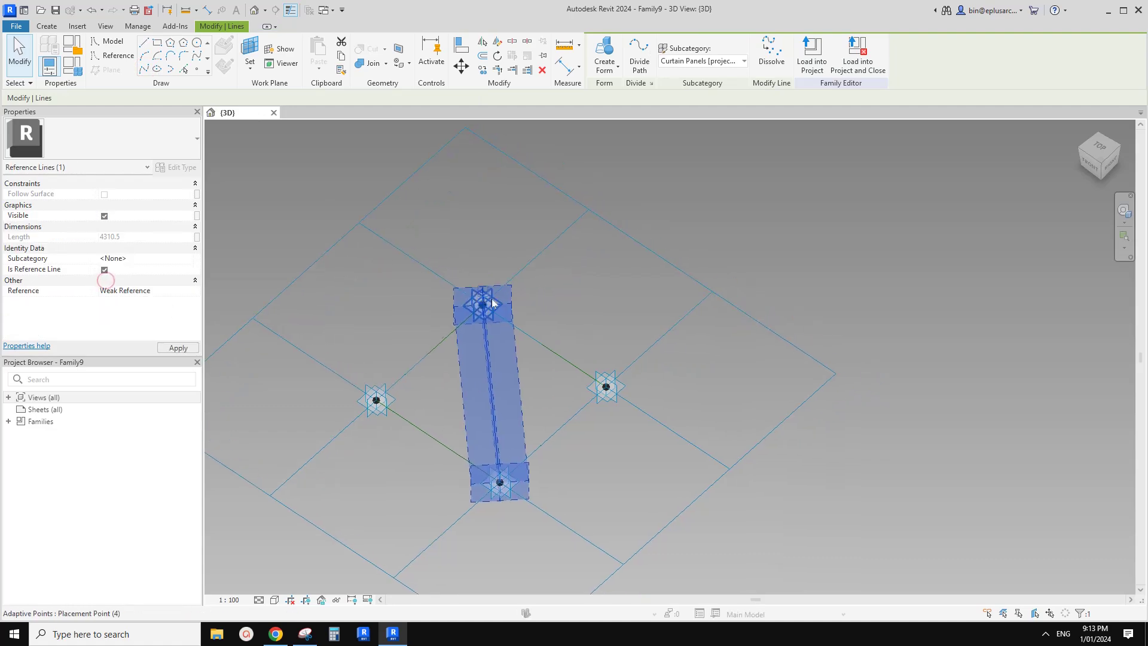
middle_click_drag(470, 327, 514, 400, "shift")
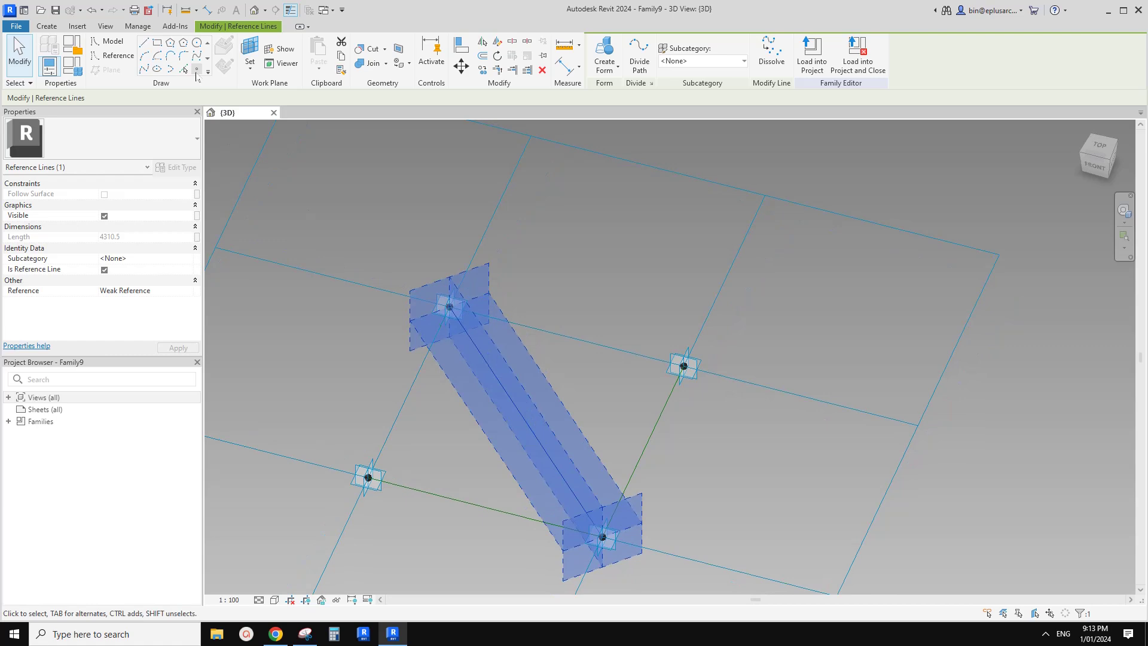
left_click(196, 70)
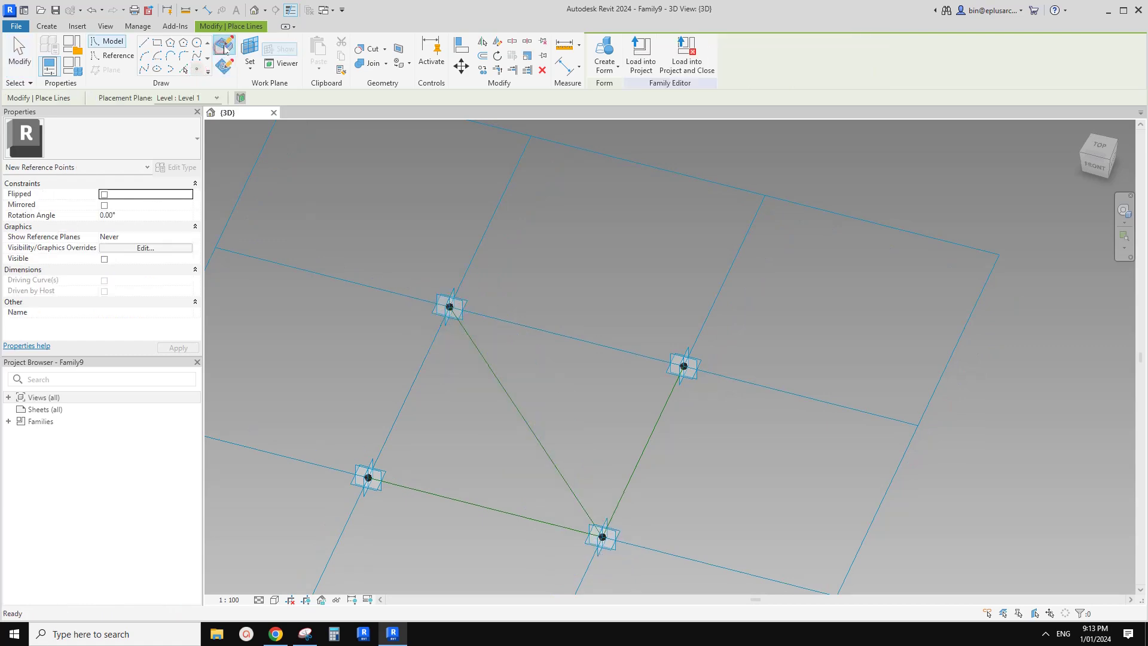
middle_click_drag(399, 290, 470, 293, "shift")
left_click(444, 342)
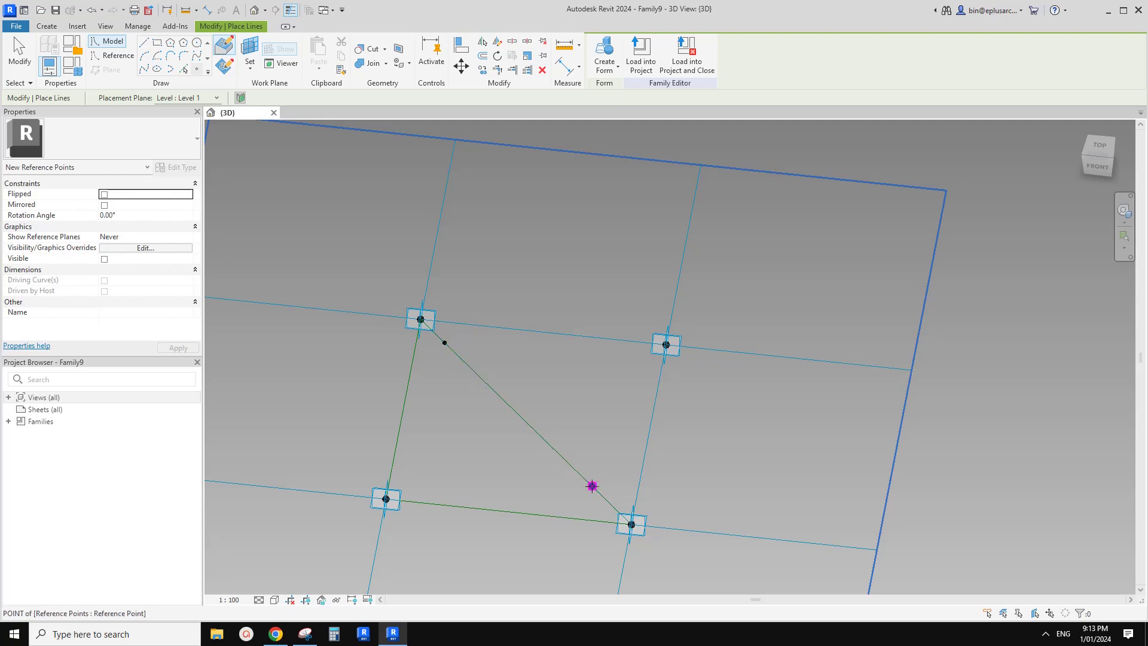
key("Escape")
Set the measurement type of both reference points on the diagonal to Segment Length
left_click(445, 343)
mouse_move(445, 343)
middle_mouse_down("shift")
mouse_move(512, 393)
mouse_move(497, 333)
mouse_move(439, 347)
middle_mouse_up("shift")
left_click(493, 321)
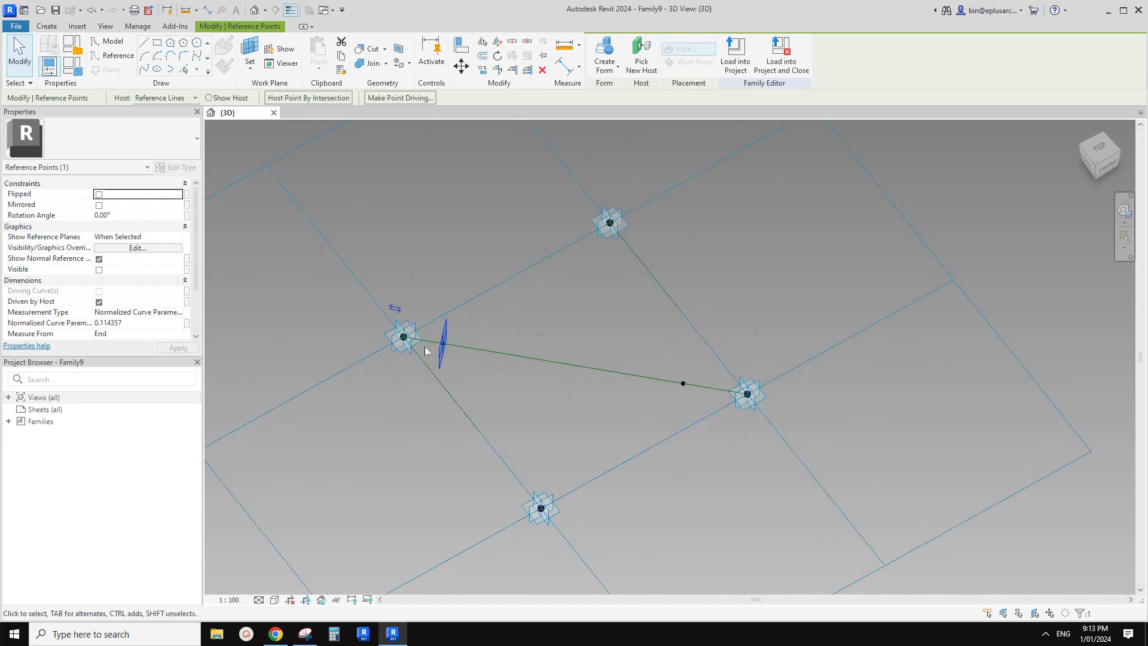
left_click(651, 412)
middle_click_drag(418, 349, 464, 354)
left_click(675, 395)
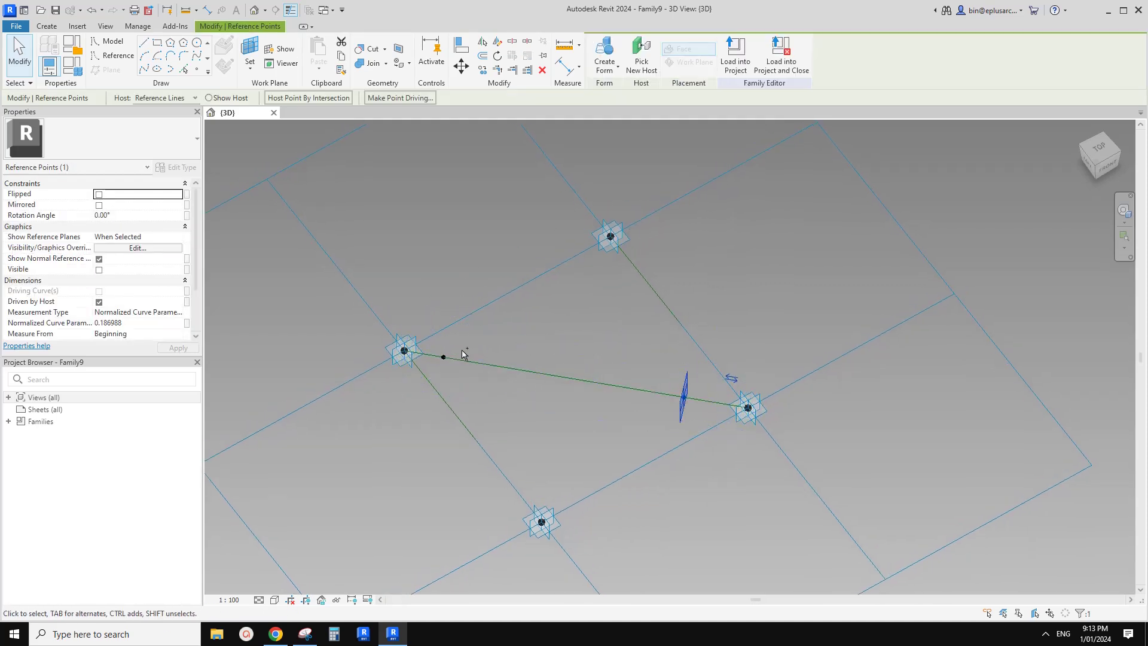
left_click_drag(424, 301, 467, 376, "ctrl")
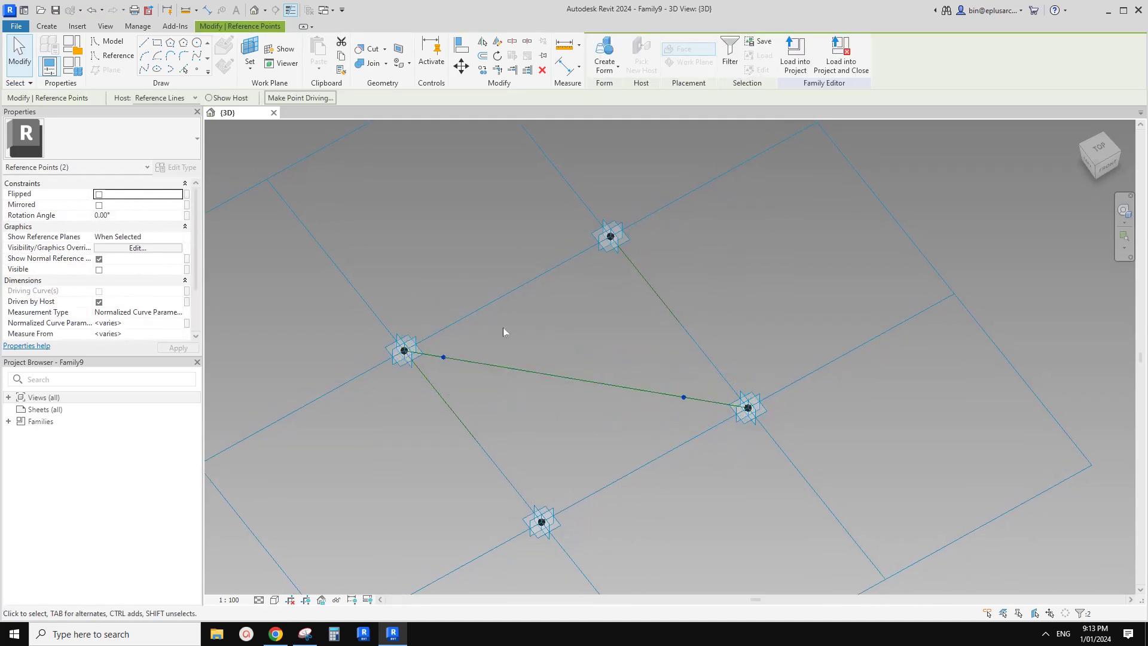
middle_click_drag(503, 327, 507, 343)
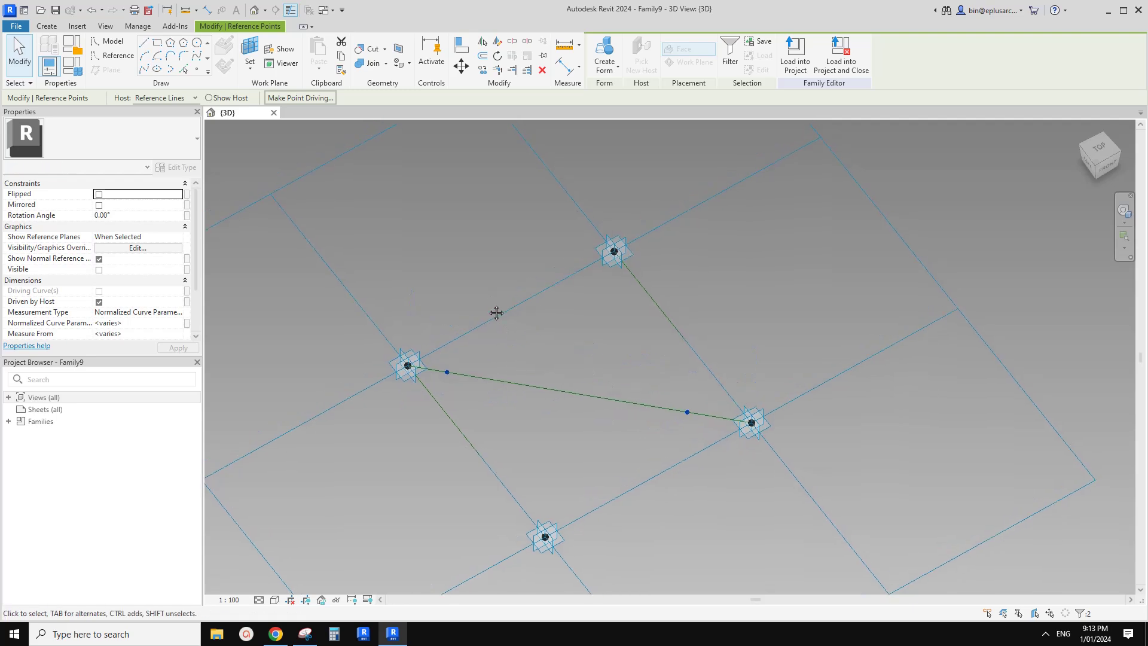
left_click(181, 312)
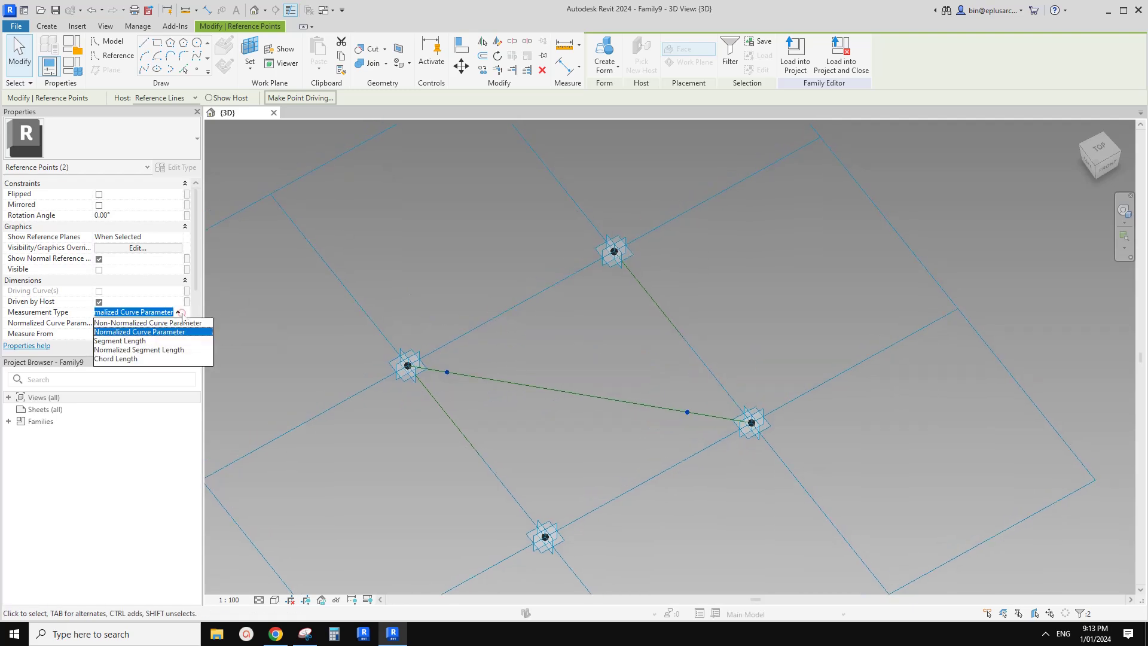
left_click(125, 340)
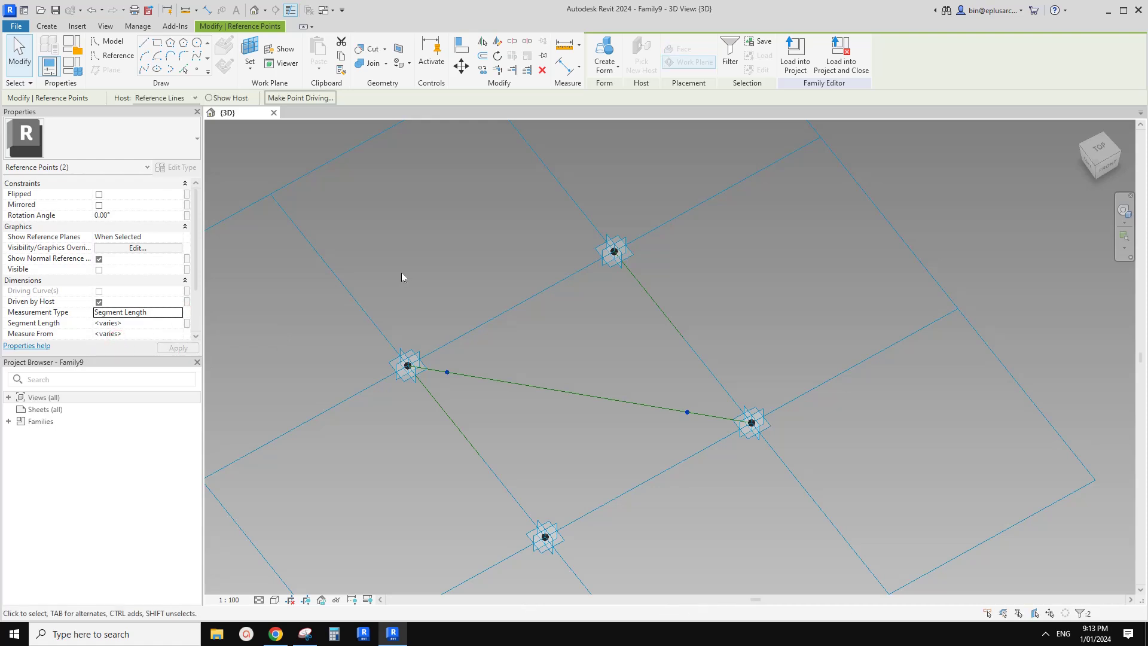
Associate the segment length of both reference points with a new type parameter named ofs
middle_click_drag(431, 257, 327, 290, "shift")
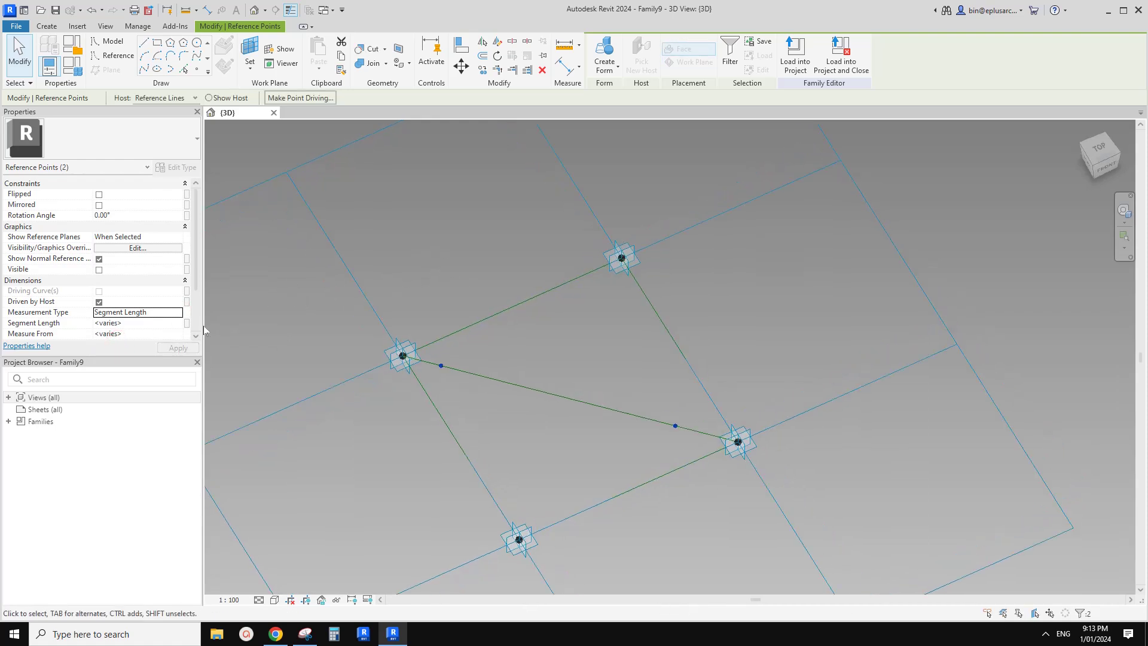
left_click(186, 323)
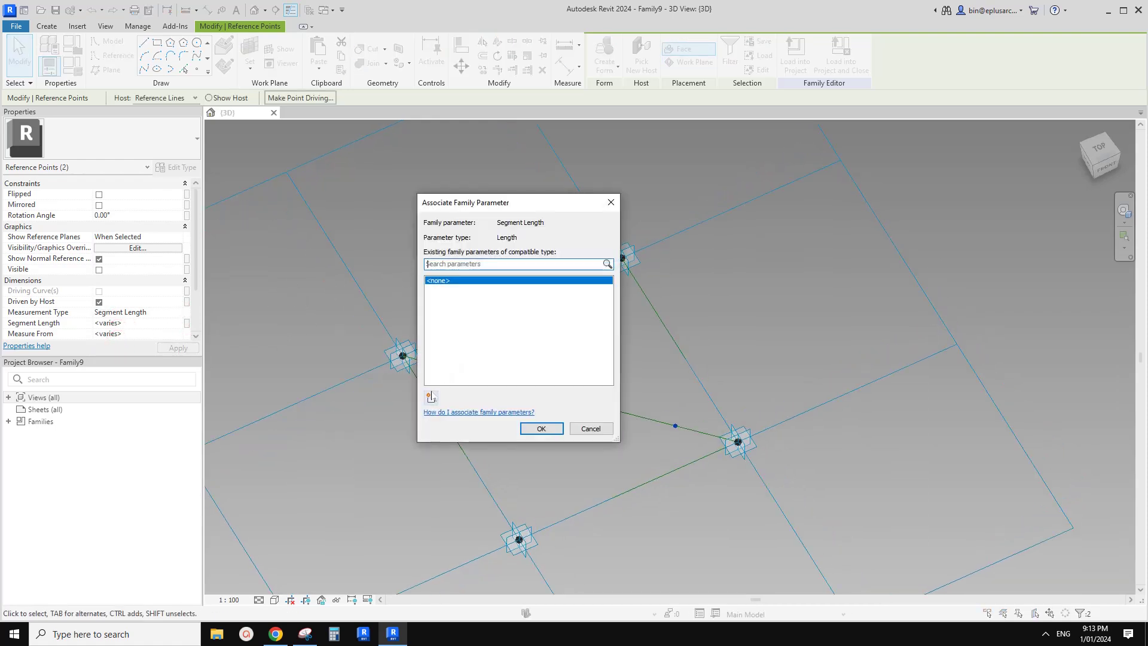
left_click(432, 397)
type("ofs")
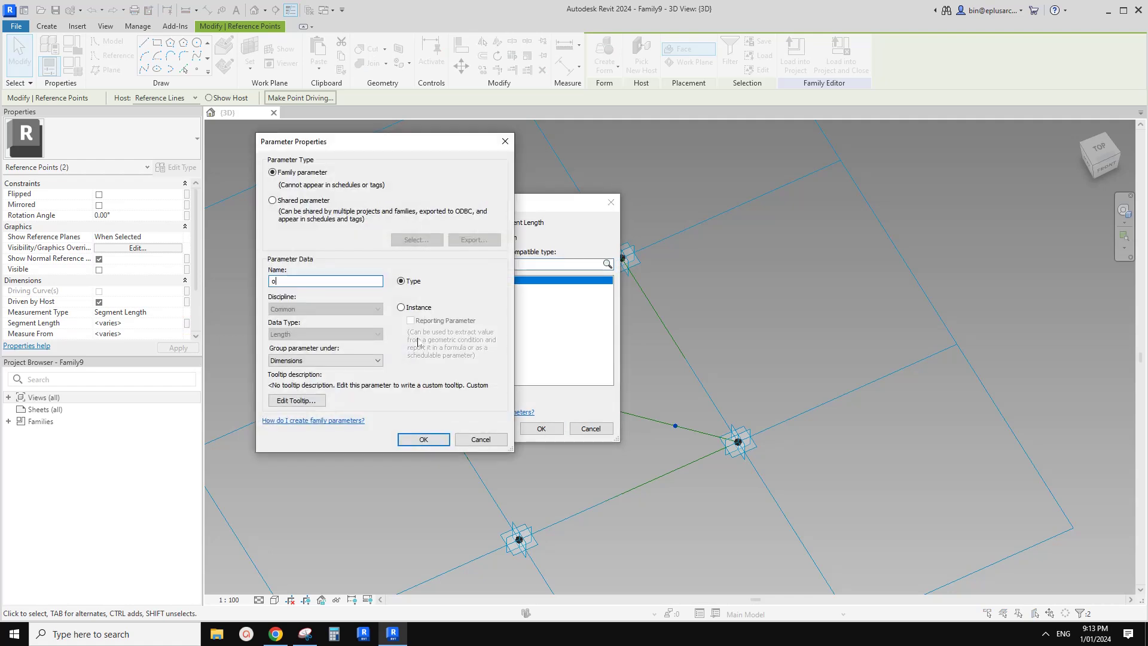
left_click(428, 439)
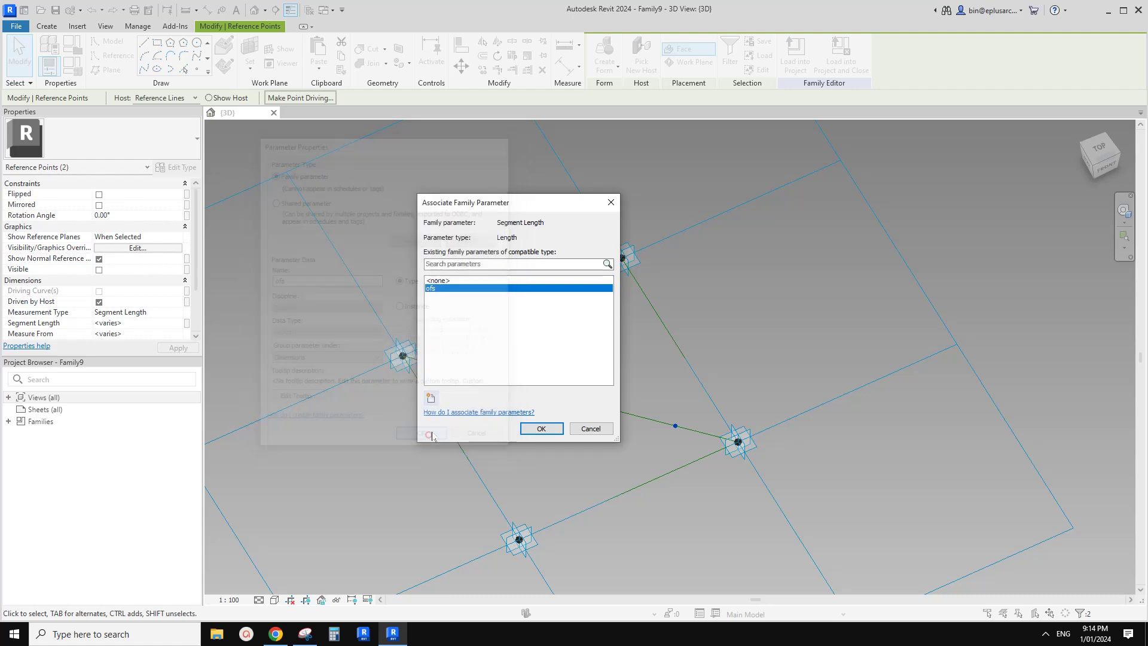
left_click(541, 428)
Check the captured lamella pattern image in the Snipping Tool for where the joint points fall
middle_click_drag(572, 363, 414, 400, "shift")
left_click(303, 633)
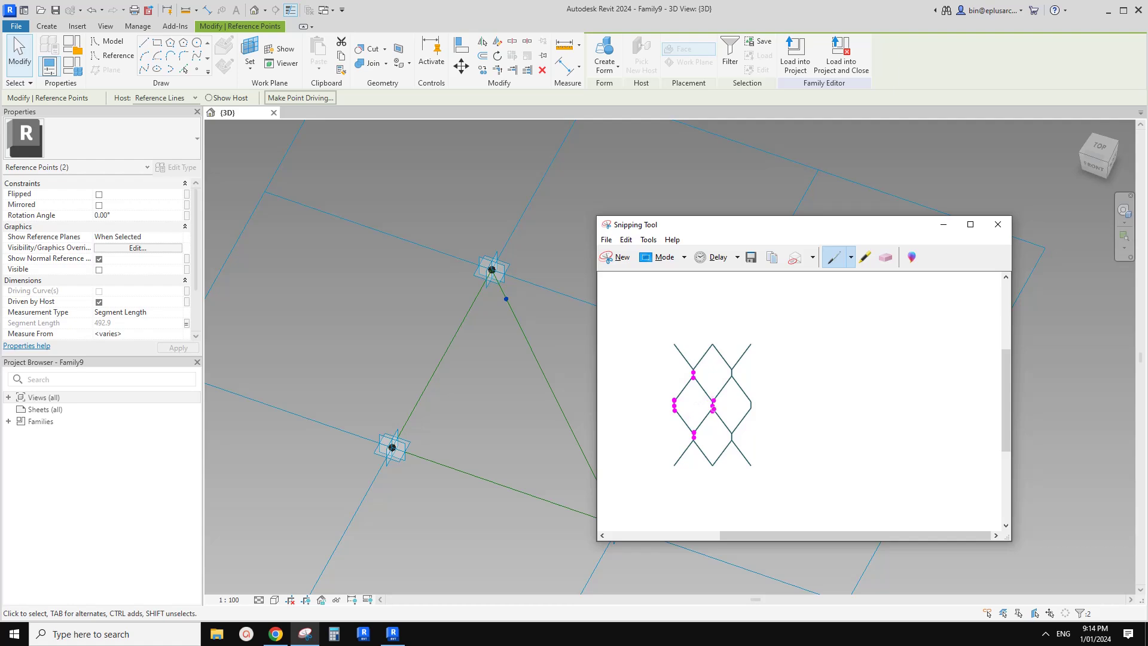
left_click(303, 633)
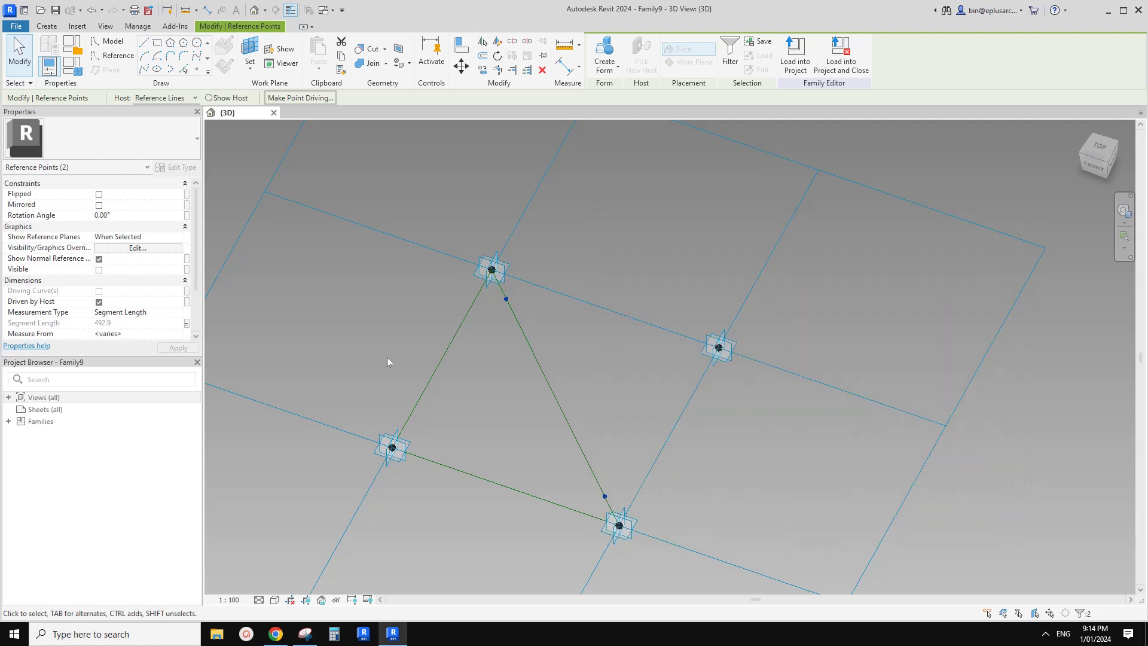
Connect the other two diagonally opposite adaptive points with a spline through points and make it a reference line
middle_click_drag(386, 358, 435, 415, "shift")
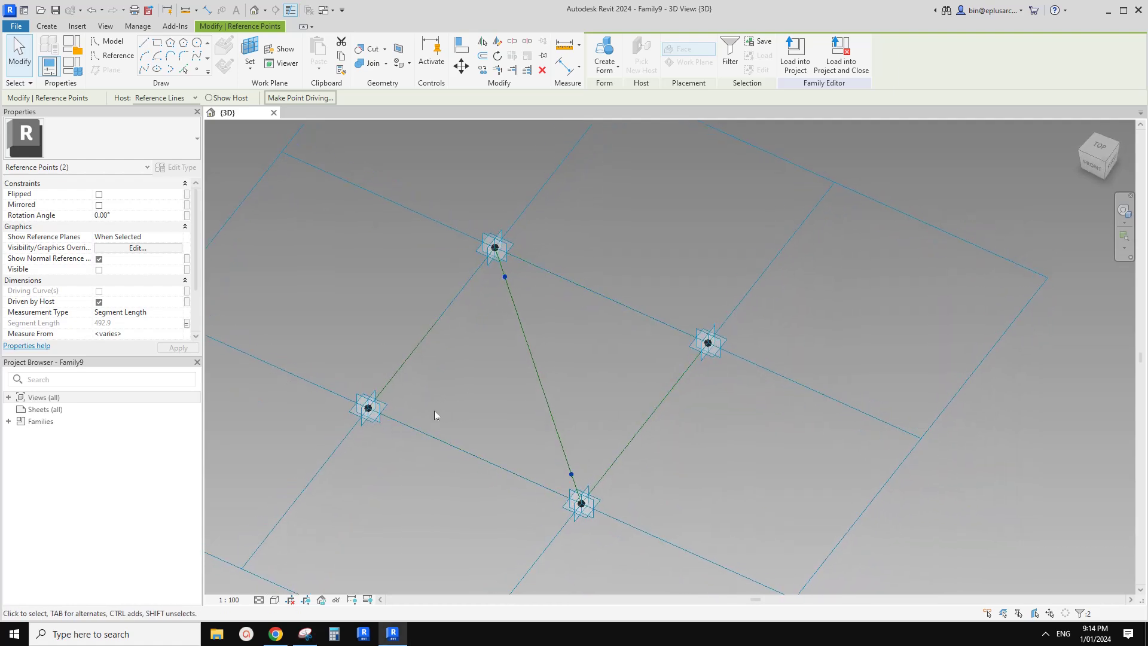
left_click(373, 418)
left_click(717, 366, "ctrl")
middle_click_drag(717, 366, 569, 378, "shift")
scroll(569, 374, "down", 1)
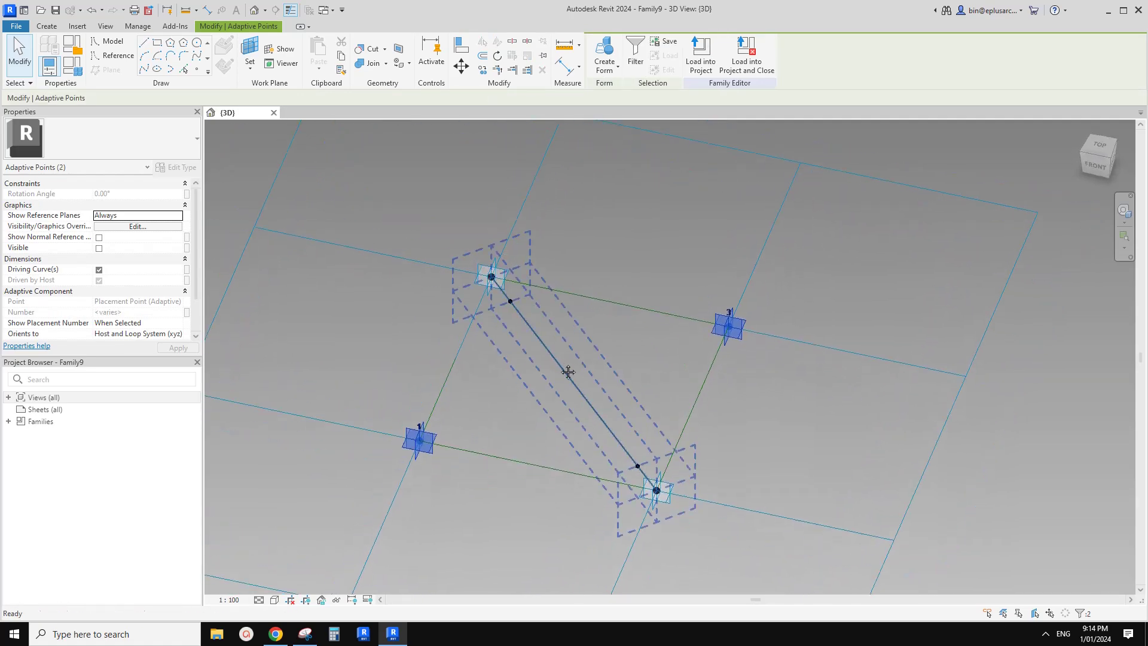
left_click(143, 70)
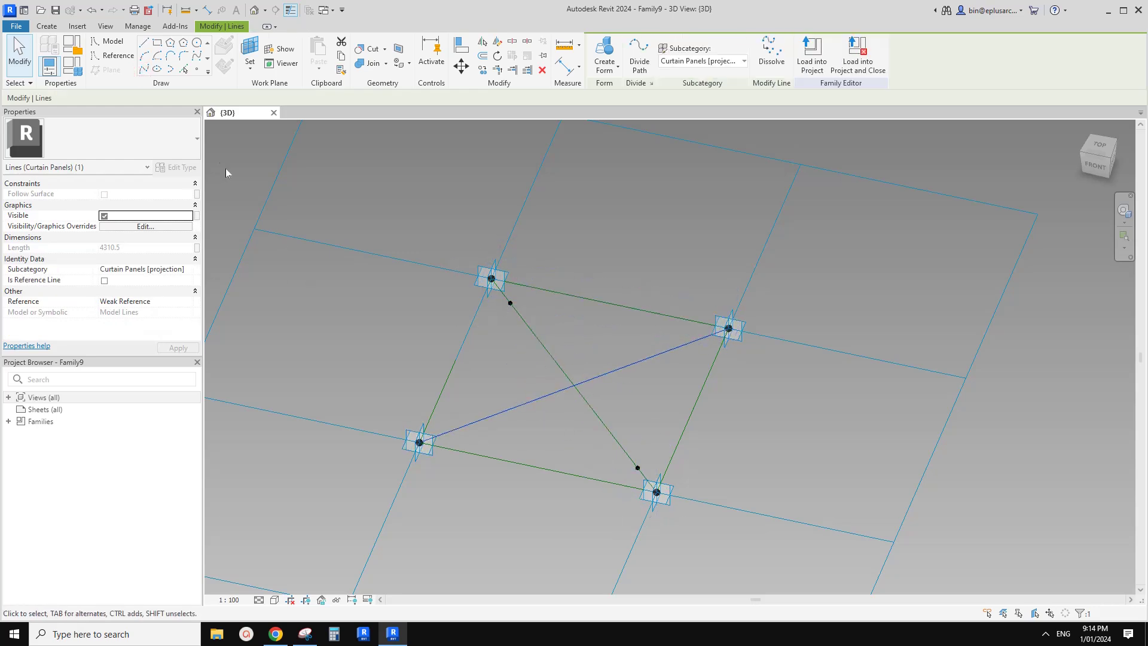
left_click(104, 280)
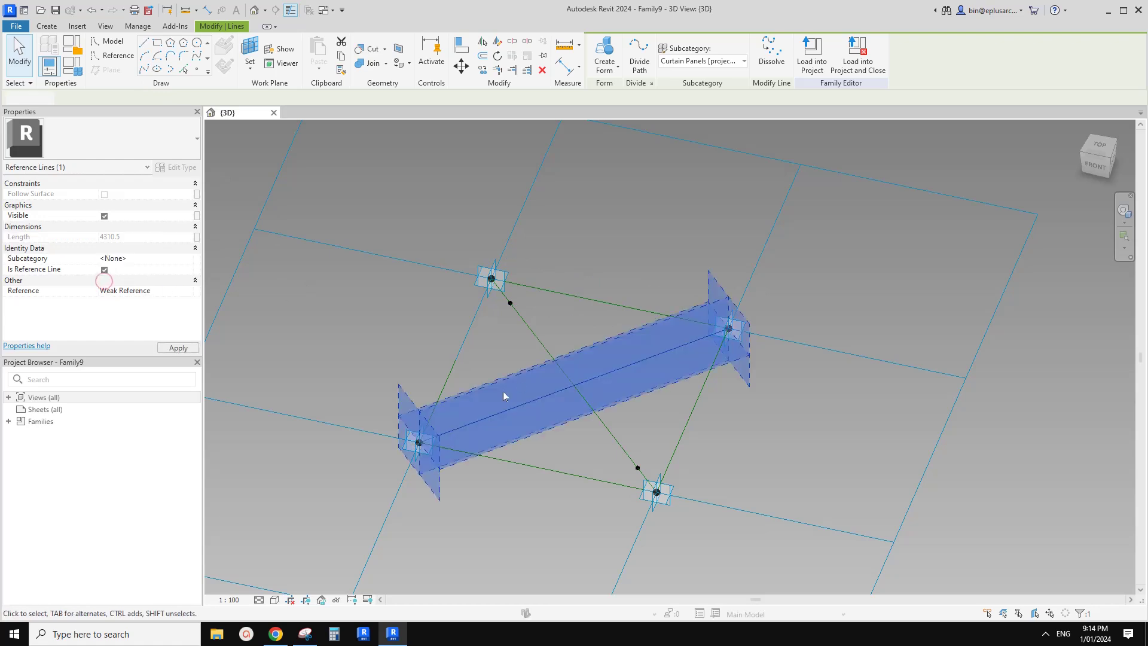
Place one reference point on the new diagonal reference line, near its lower-left adaptive point
middle_click_drag(434, 346, 400, 337)
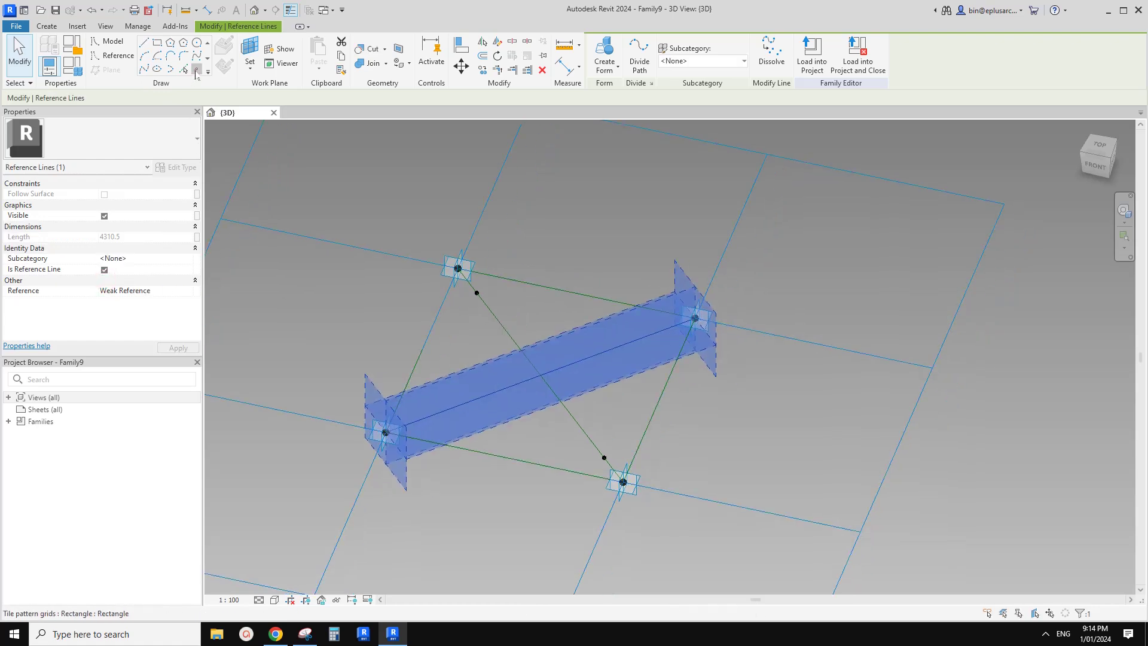
left_click(197, 68)
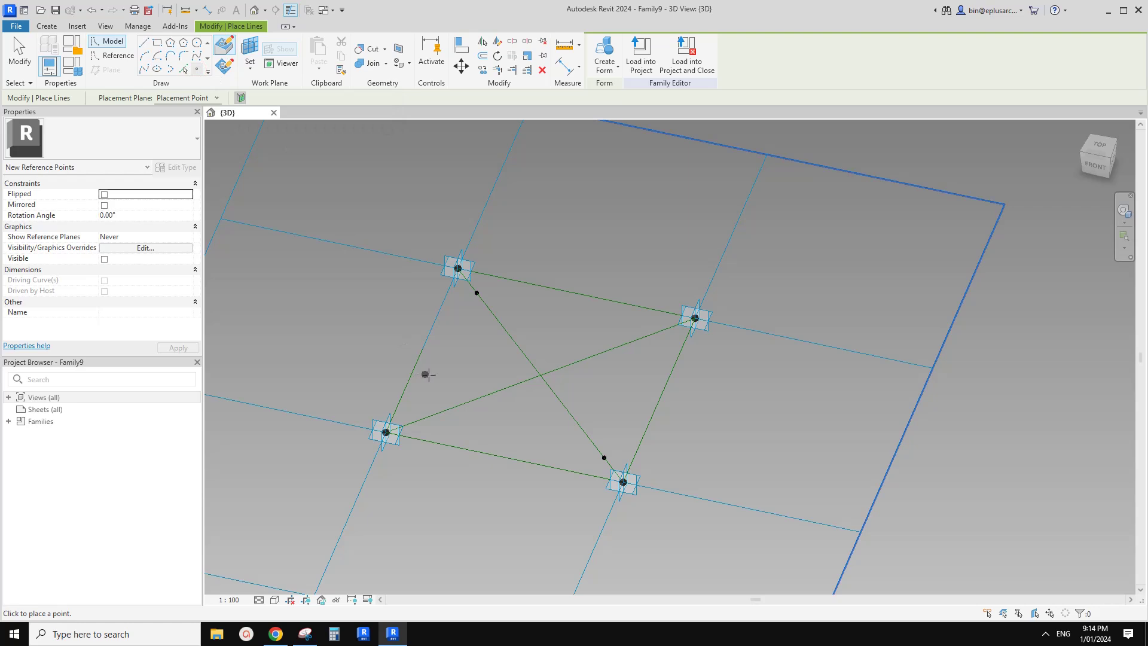
left_click(460, 404)
middle_click_drag(471, 415, 508, 425, "shift")
key("Escape")
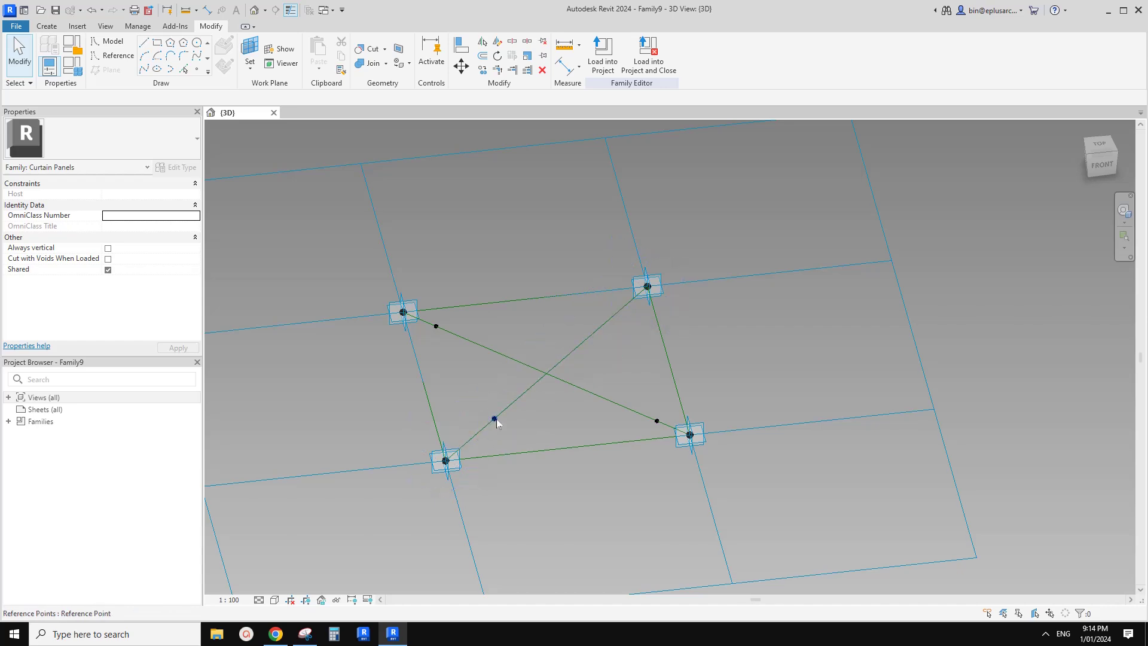
middle_click_drag(474, 393, 474, 402)
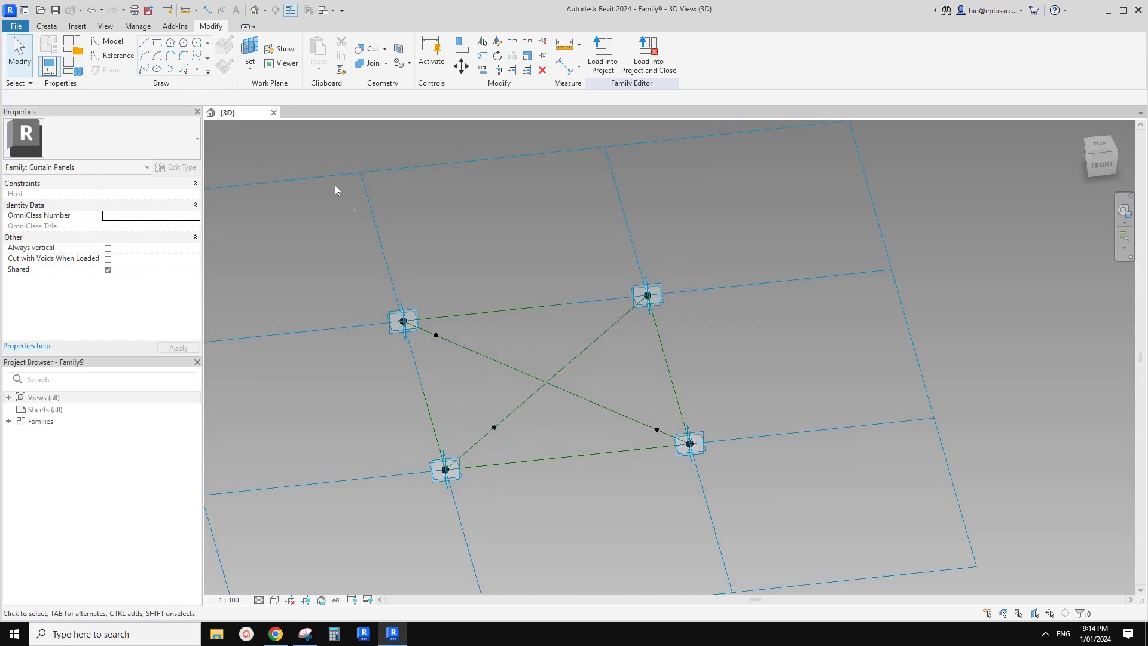
middle_click_drag(335, 190, 371, 236, "shift")
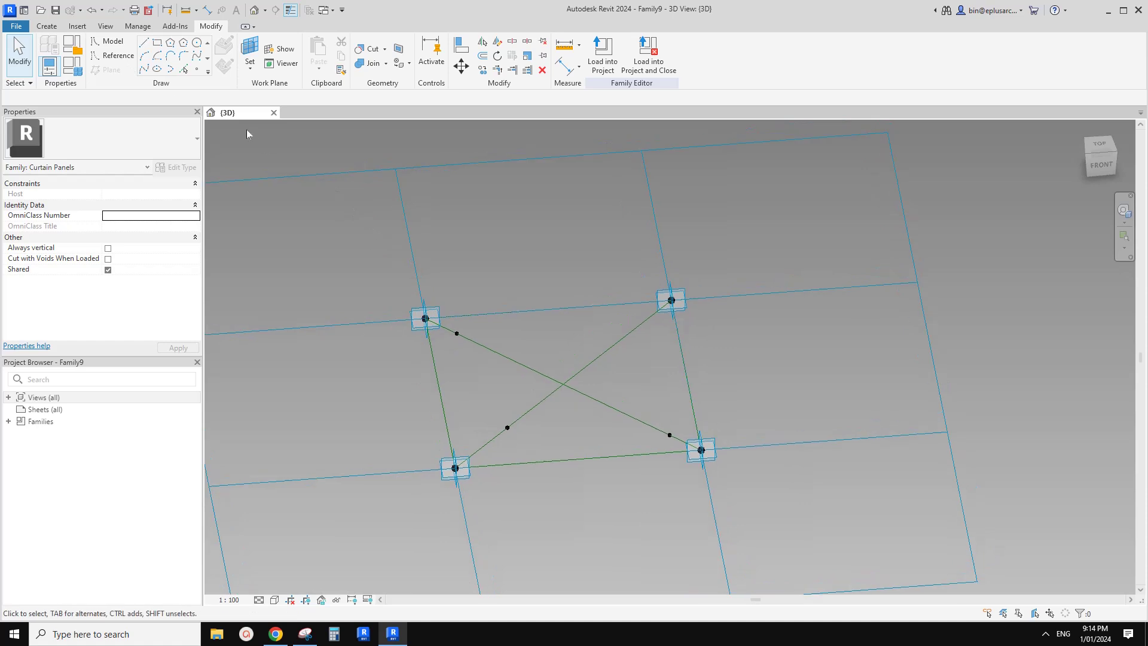
left_click(114, 55)
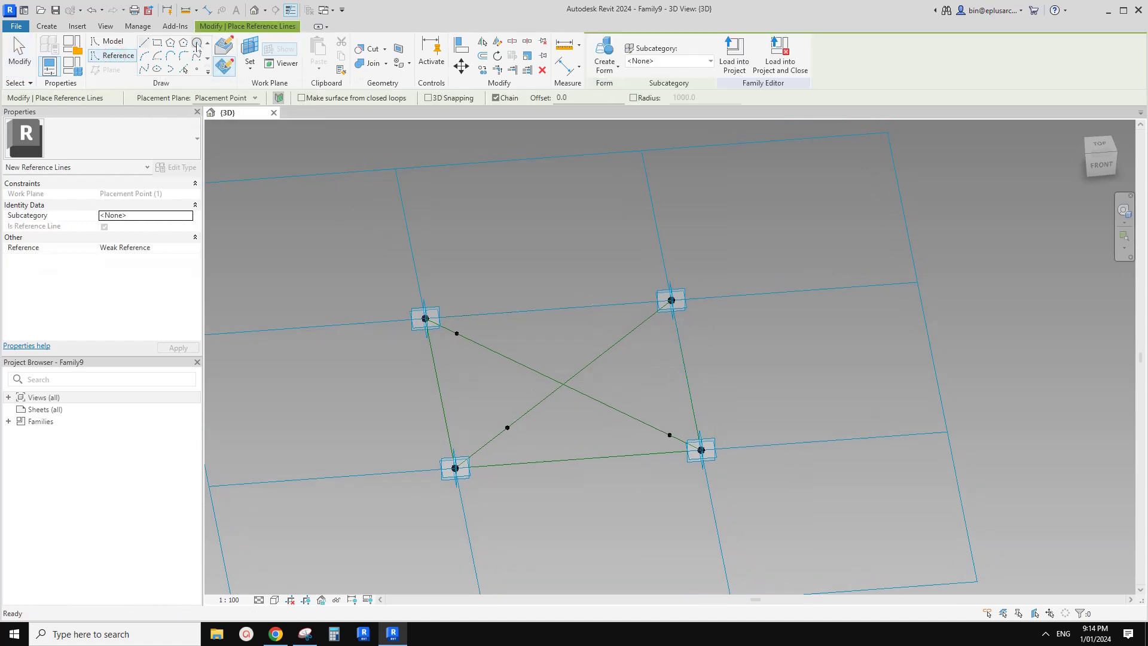
left_click(197, 44)
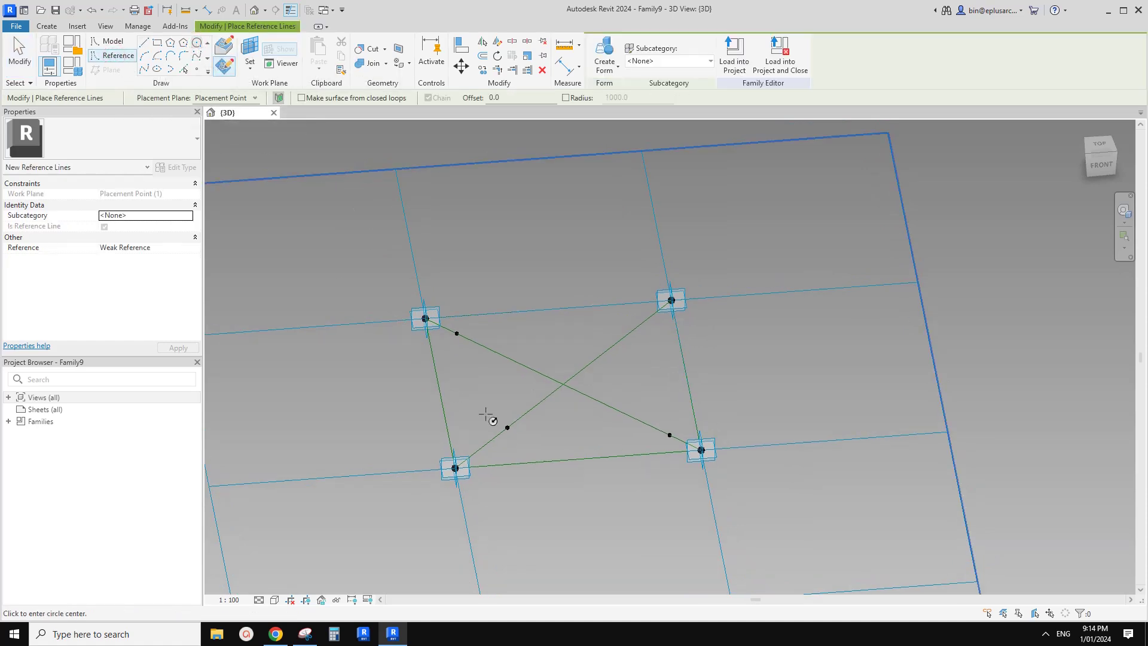
left_click(196, 69)
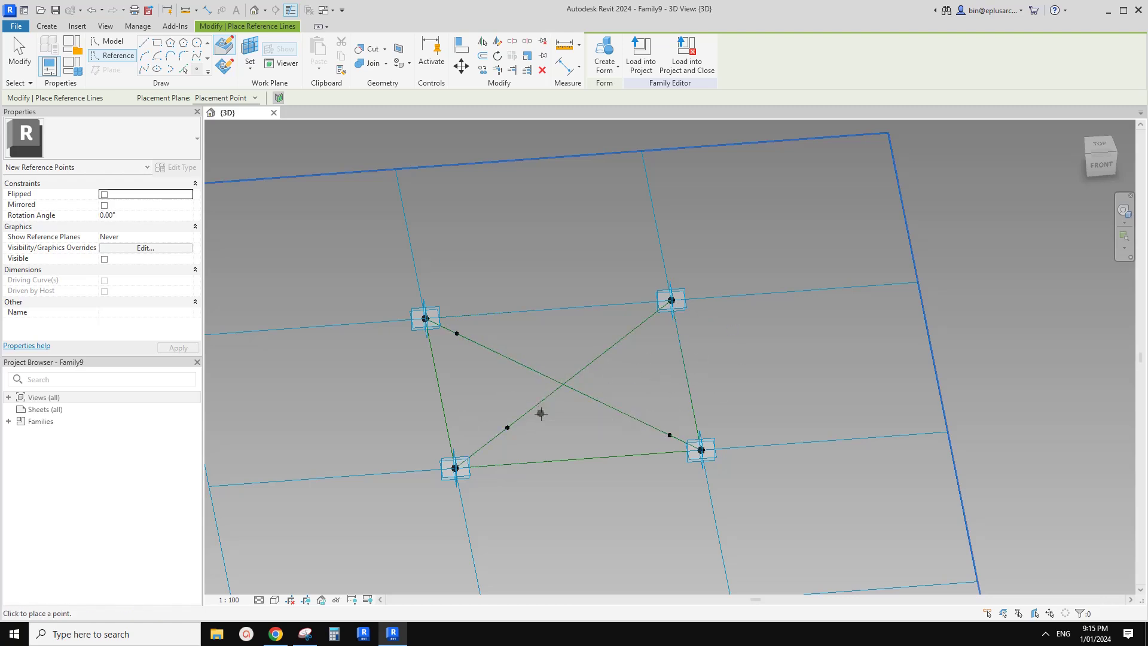
middle_click_drag(523, 422, 549, 399)
scroll(548, 417, "up", 4)
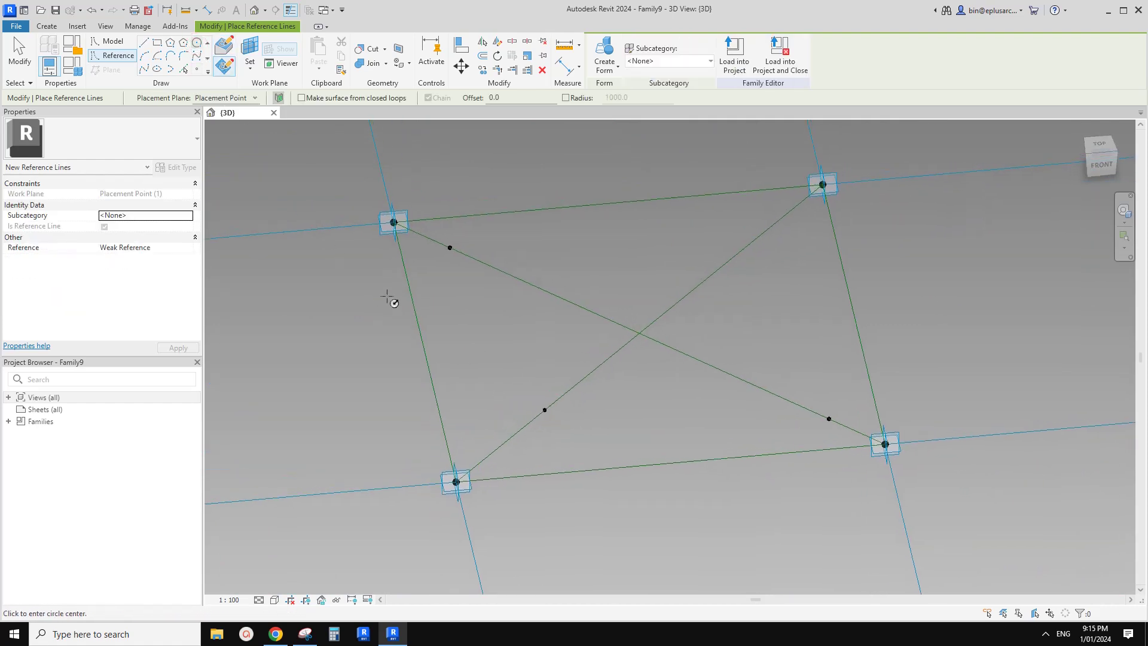
middle_click_drag(533, 397, 554, 413)
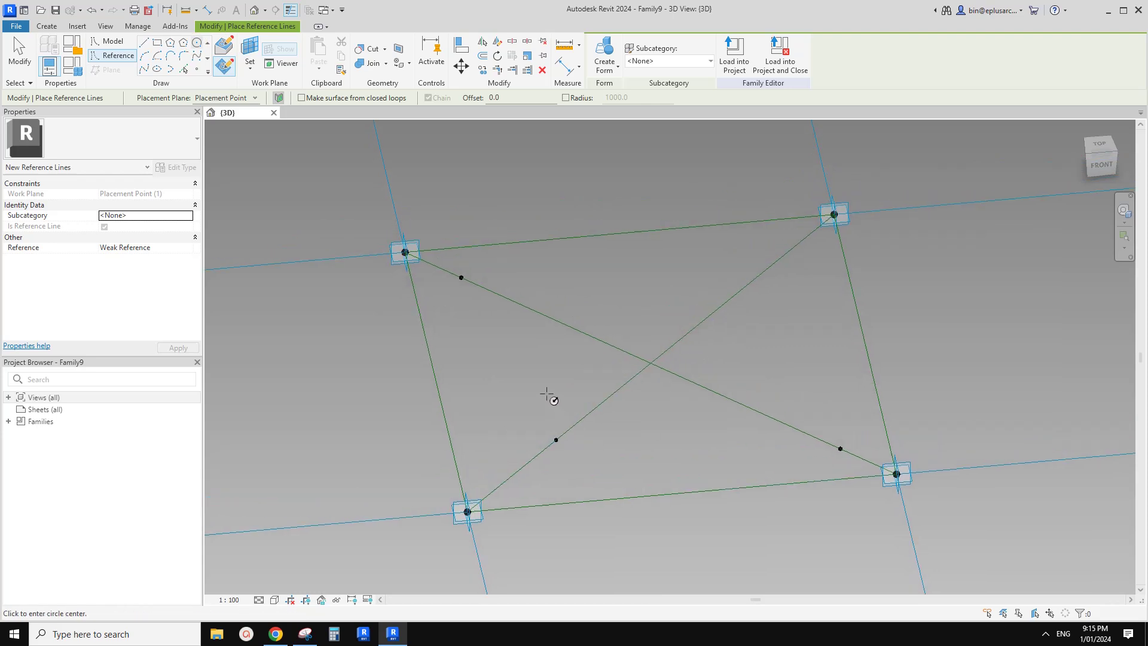
middle_click_drag(545, 407, 564, 402, "shift")
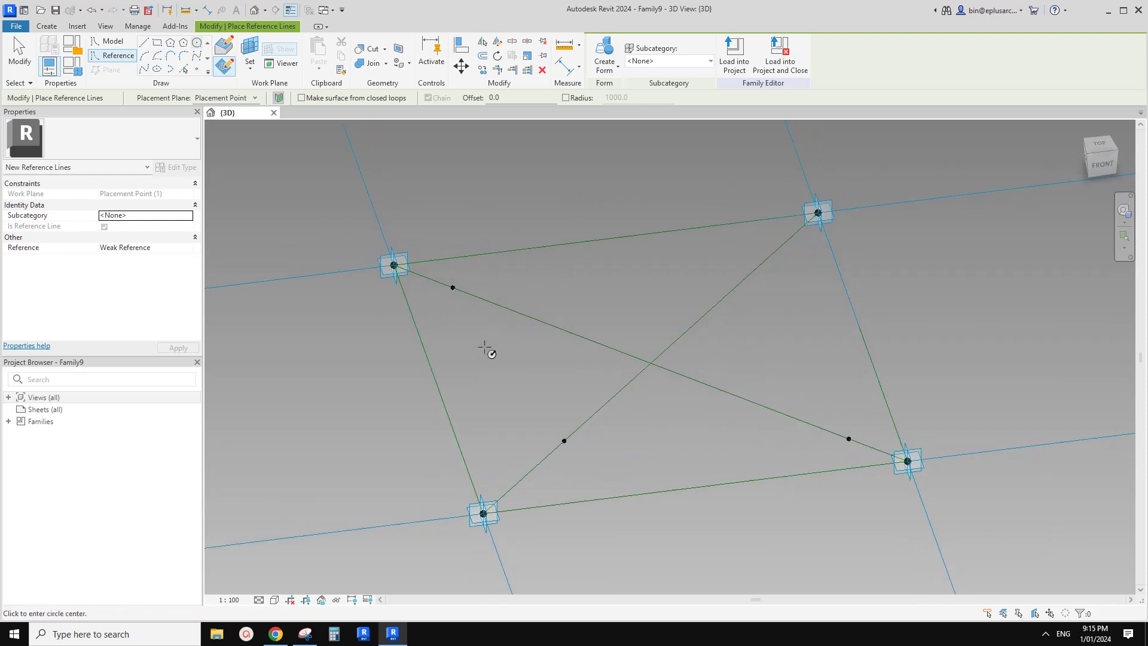
middle_click_drag(486, 346, 482, 349)
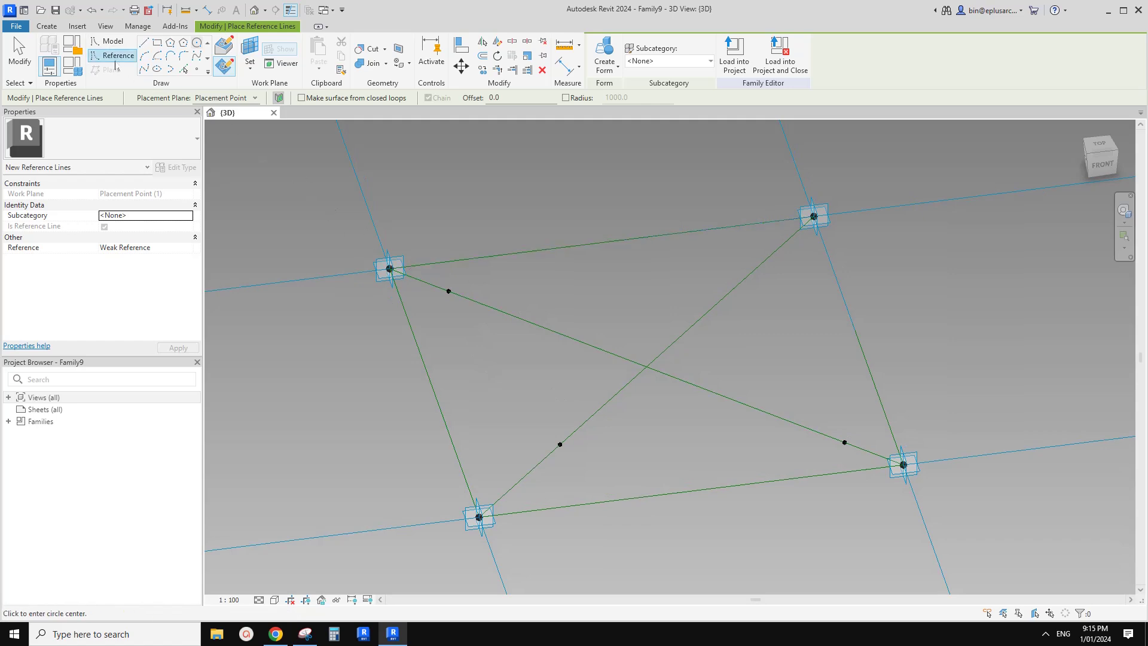
Draw a reference-line circle with a radius of about 540, centred on the second diagonal's reference point and on that point's work plane
left_click(117, 57)
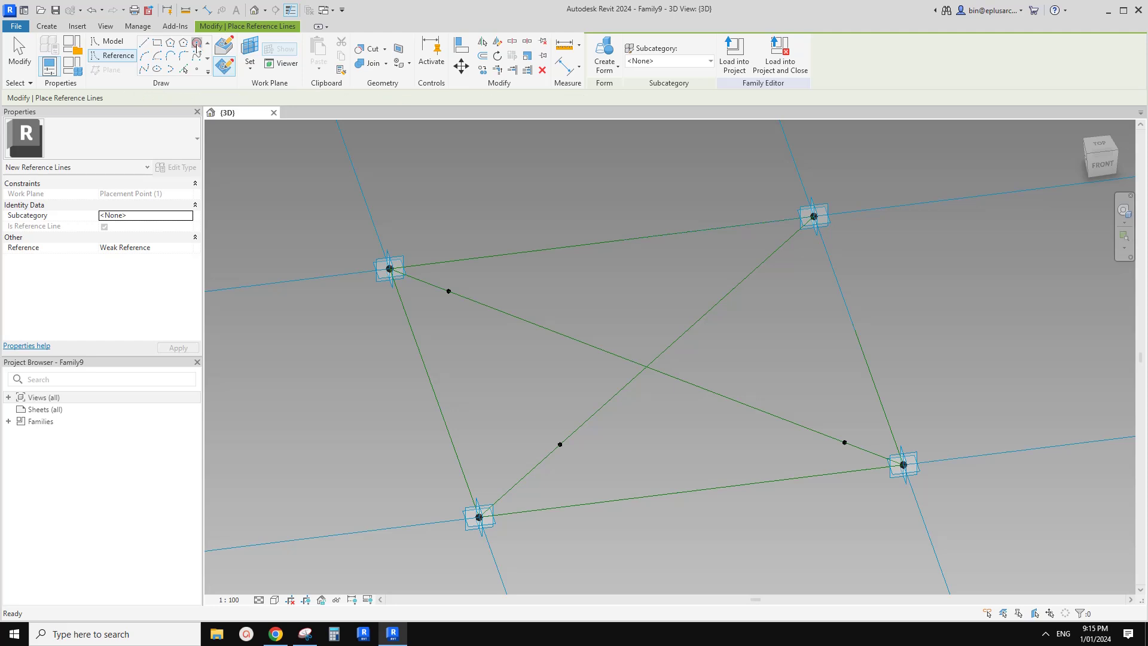
left_click(225, 67)
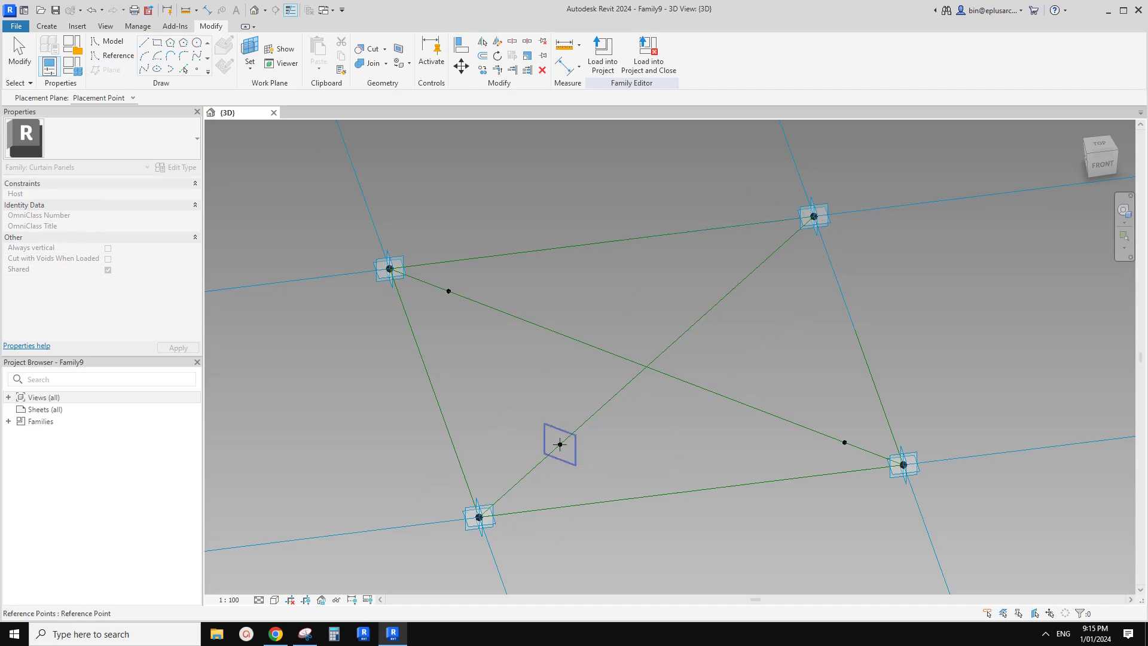
left_click(560, 444)
left_click(559, 444)
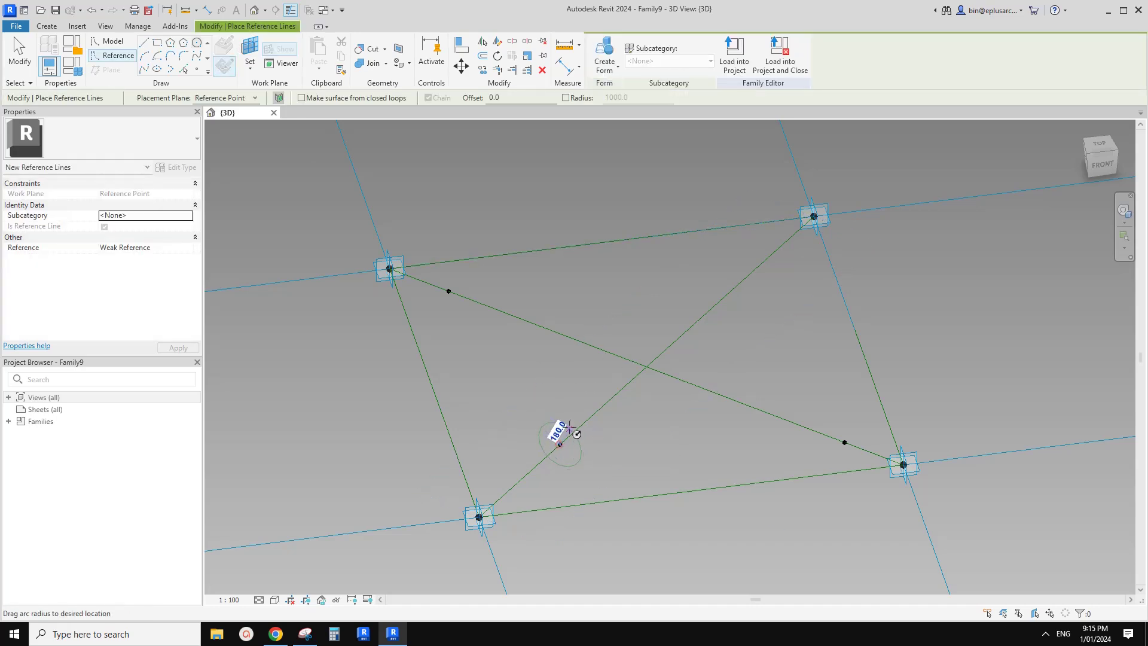
left_click(582, 394)
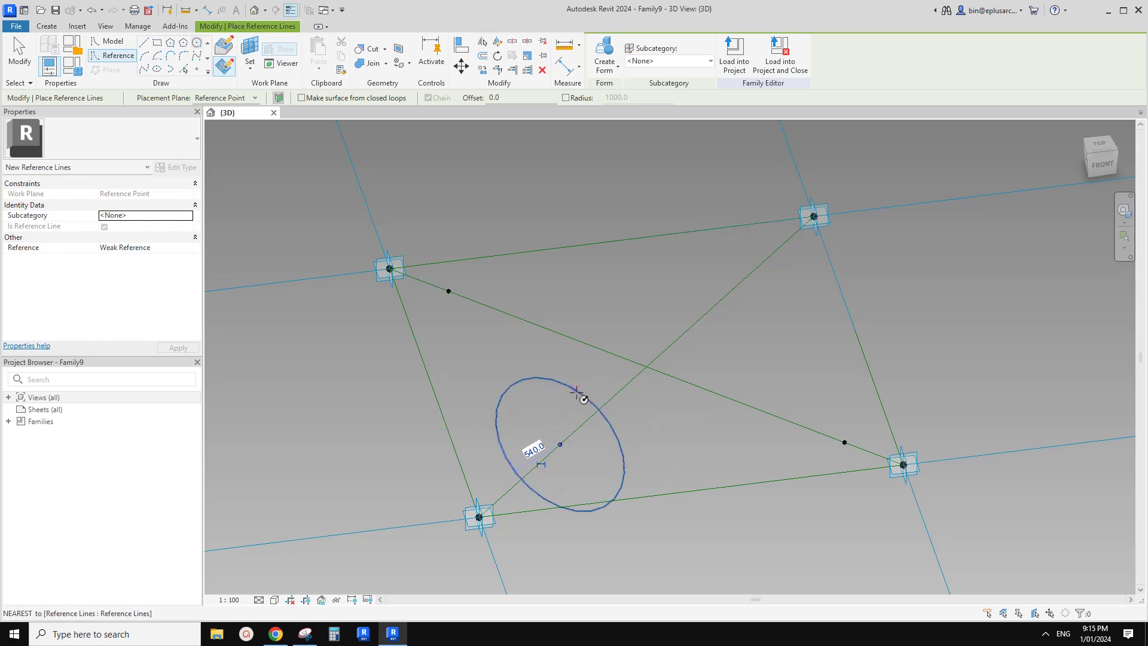
Make the circle's temporary radius dimension permanent and label it with the ofs parameter
middle_click_drag(559, 472, 551, 444)
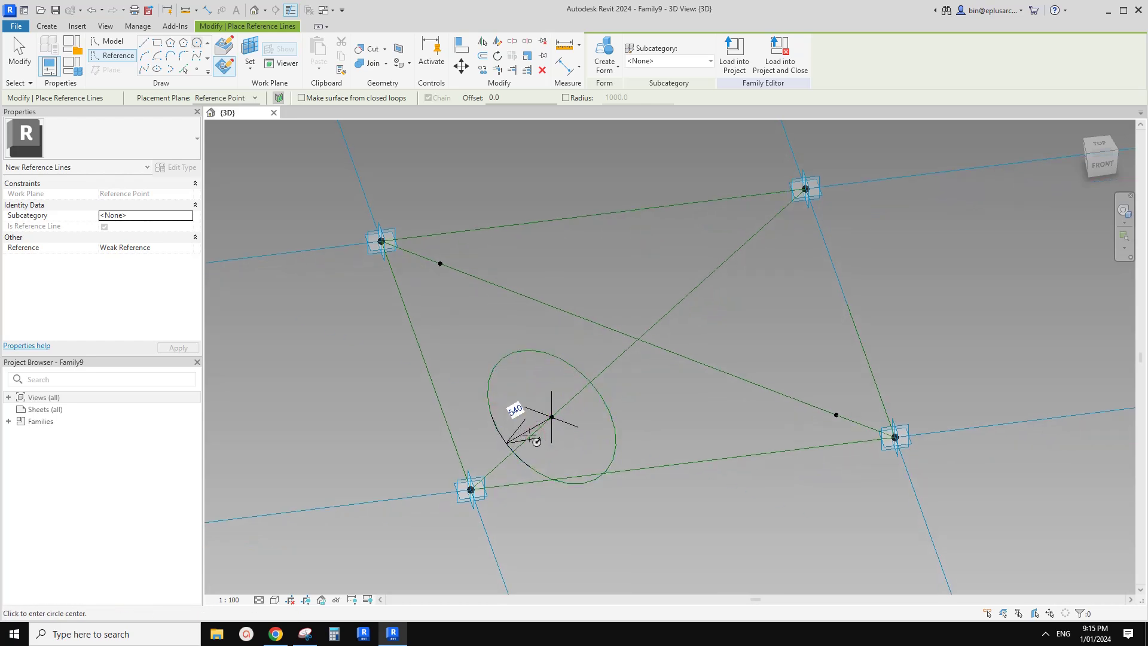
left_click(535, 439)
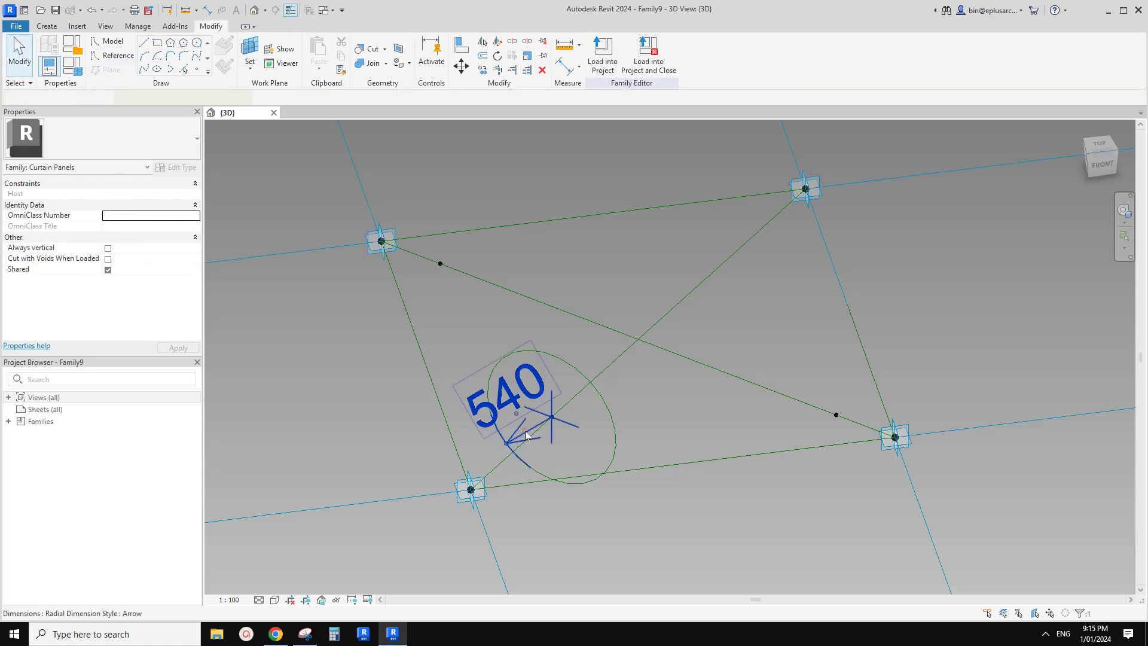
scroll(535, 439, "down", 1)
middle_click_drag(536, 418, 514, 429, "shift")
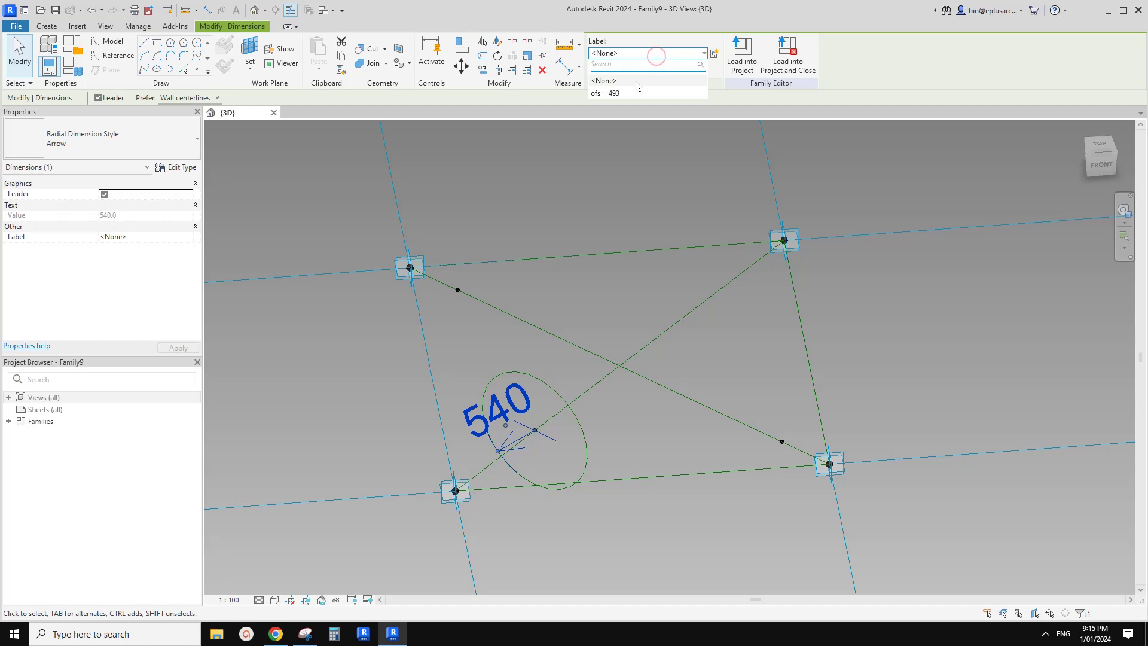
left_click(619, 94)
middle_click_drag(576, 347, 571, 280)
middle_click_drag(571, 281, 571, 333, "shift")
key("Escape")
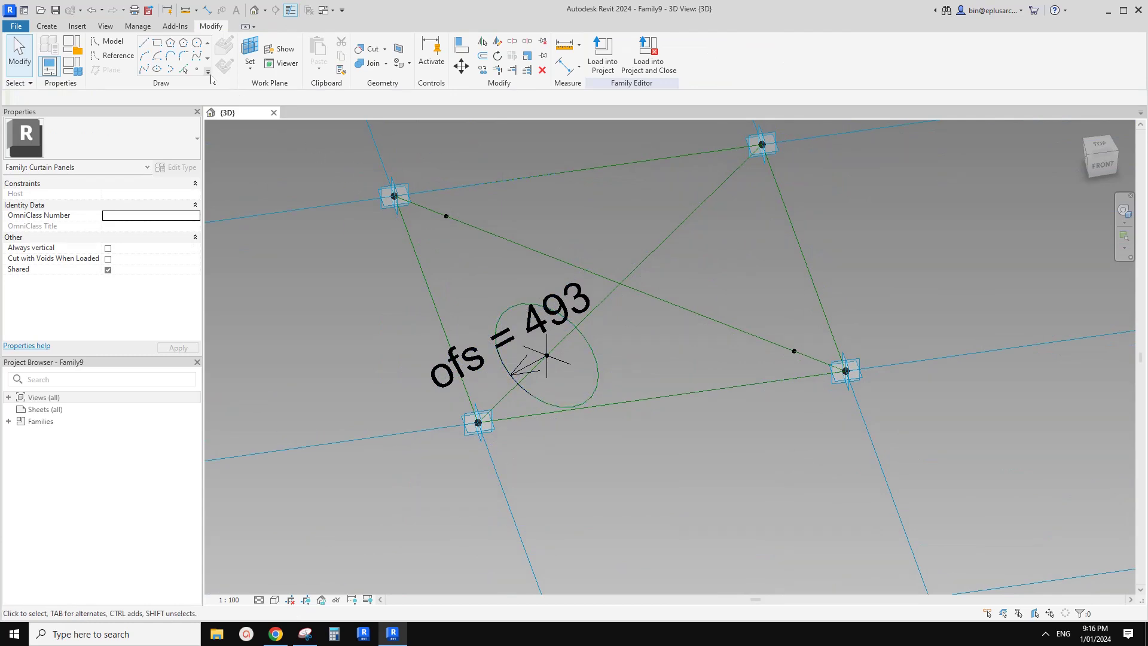
Place two reference points on the circle, one towards each adjacent edge of the panel
left_click(197, 70)
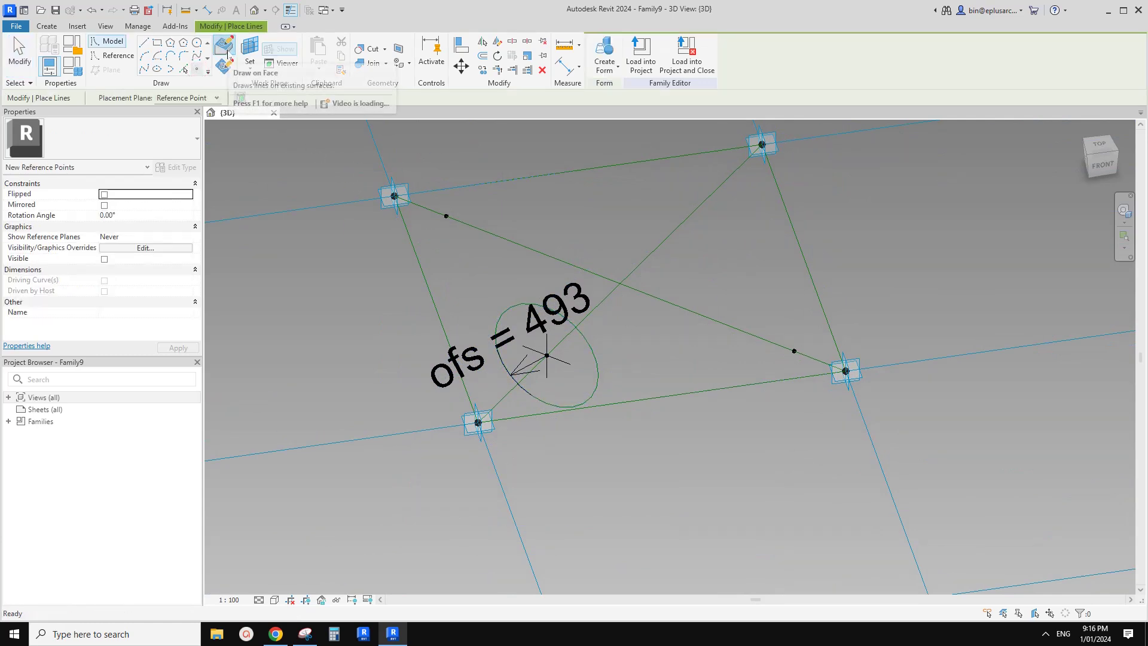
left_click(504, 310)
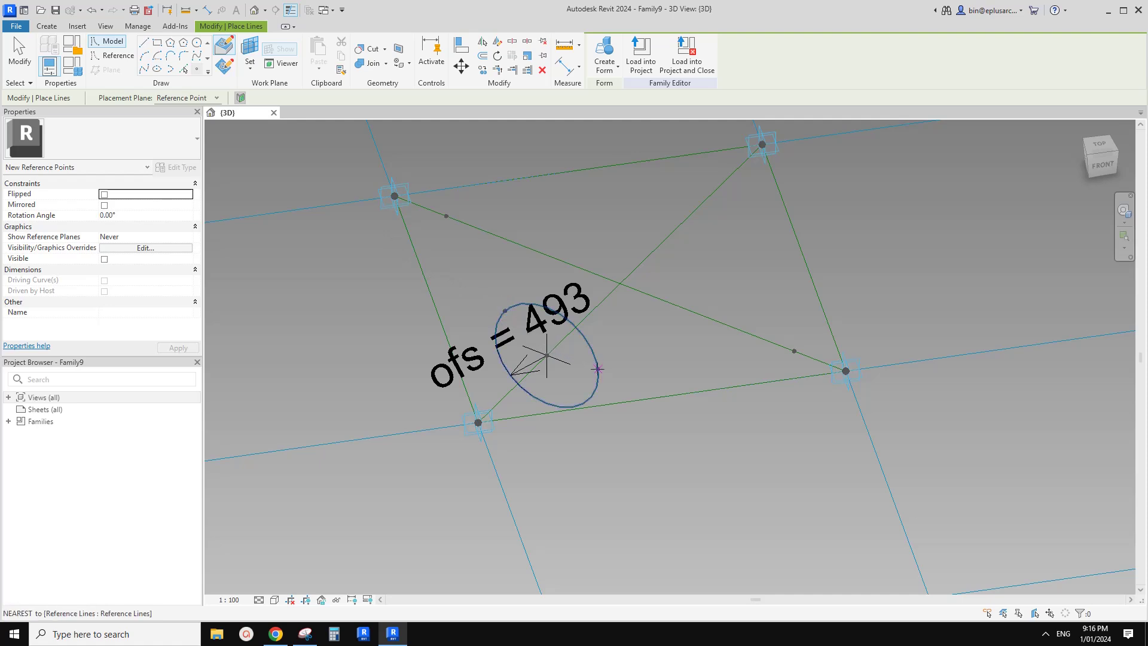
left_click(597, 369)
key("Escape")
Host the circle point facing the panel's bottom edge by intersection with that edge's reference line
left_click(601, 370)
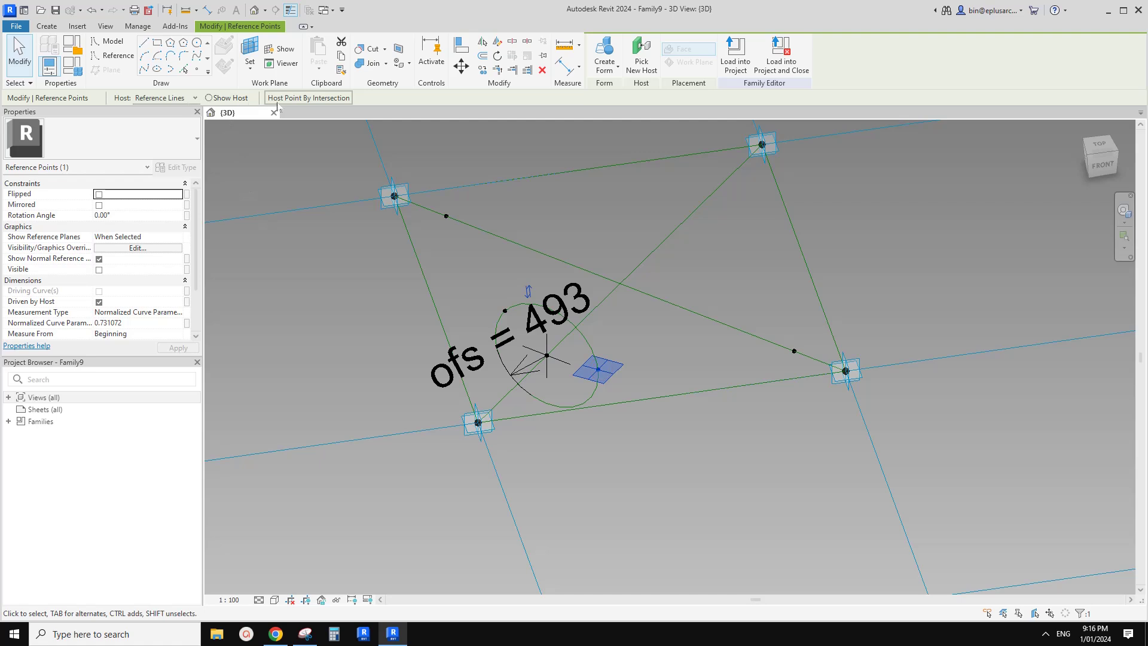
left_click(296, 98)
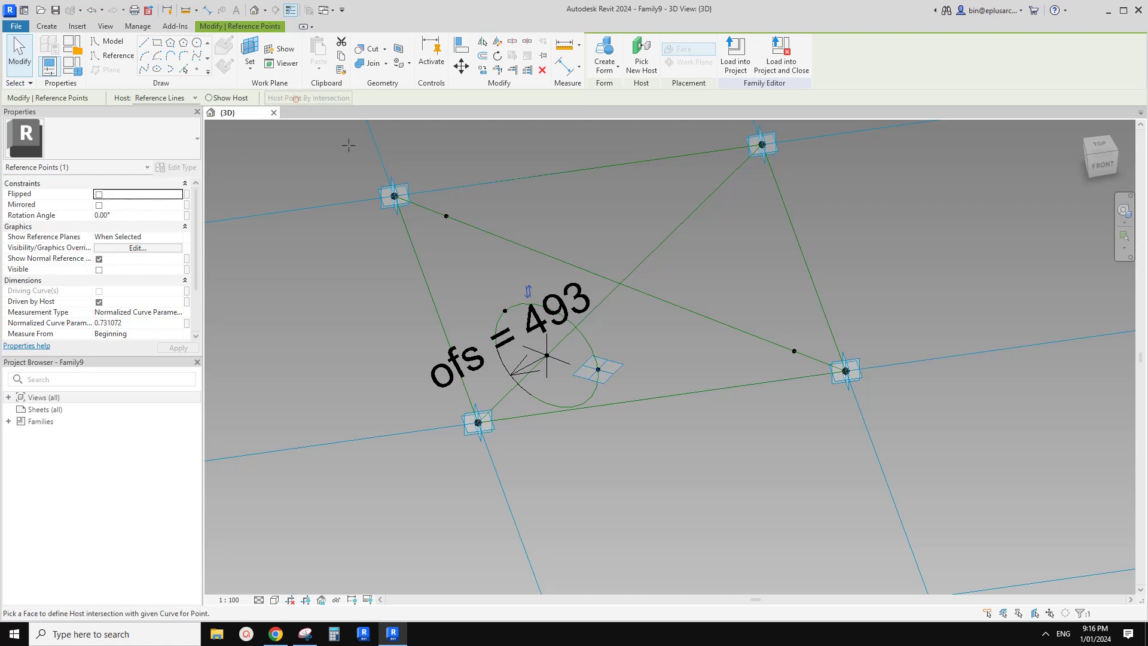
left_click(653, 396)
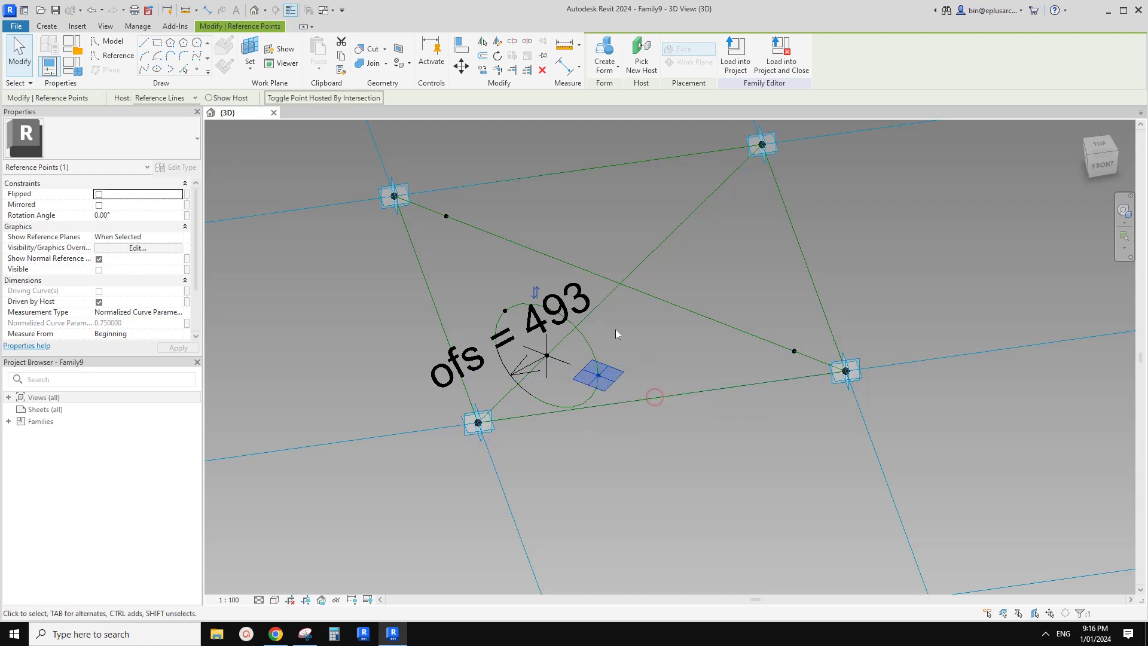
Host the other circle point by intersection with the reference line of the panel's left edge
middle_click_drag(618, 333, 640, 413, "shift")
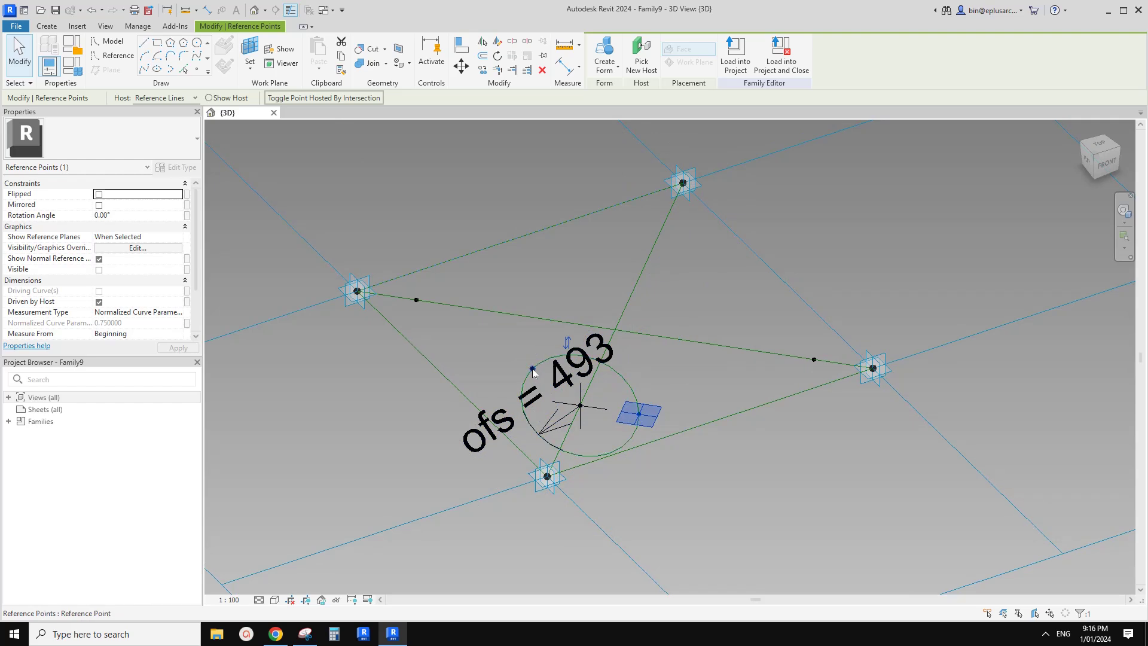
left_click(533, 368)
middle_click_drag(534, 368, 526, 374, "shift")
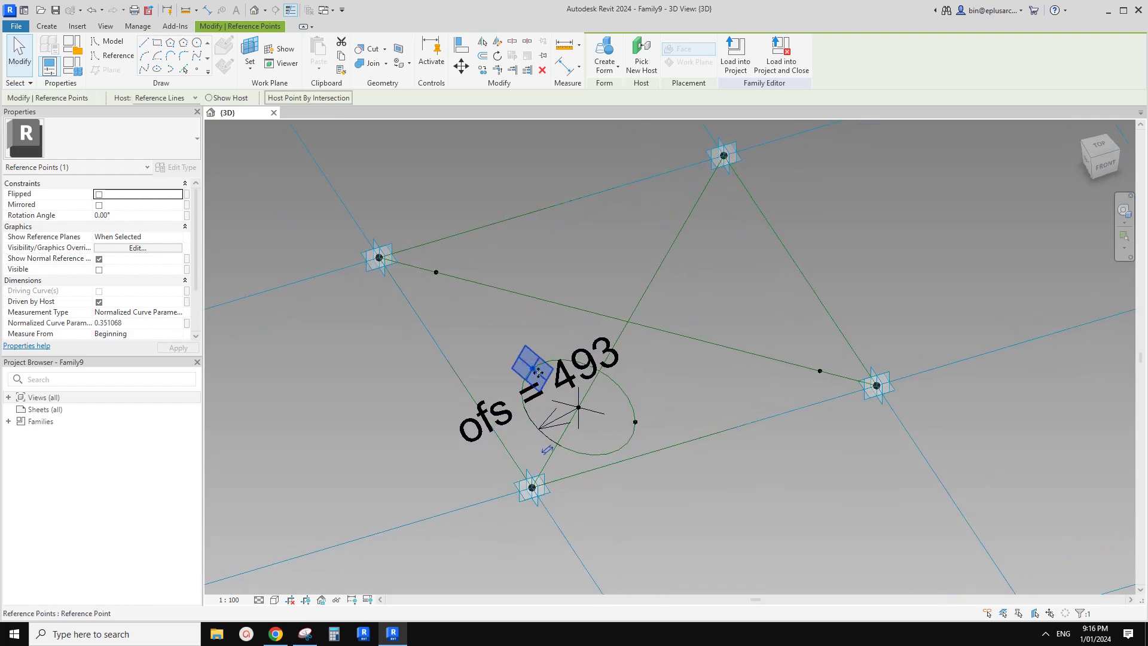
left_click(286, 100)
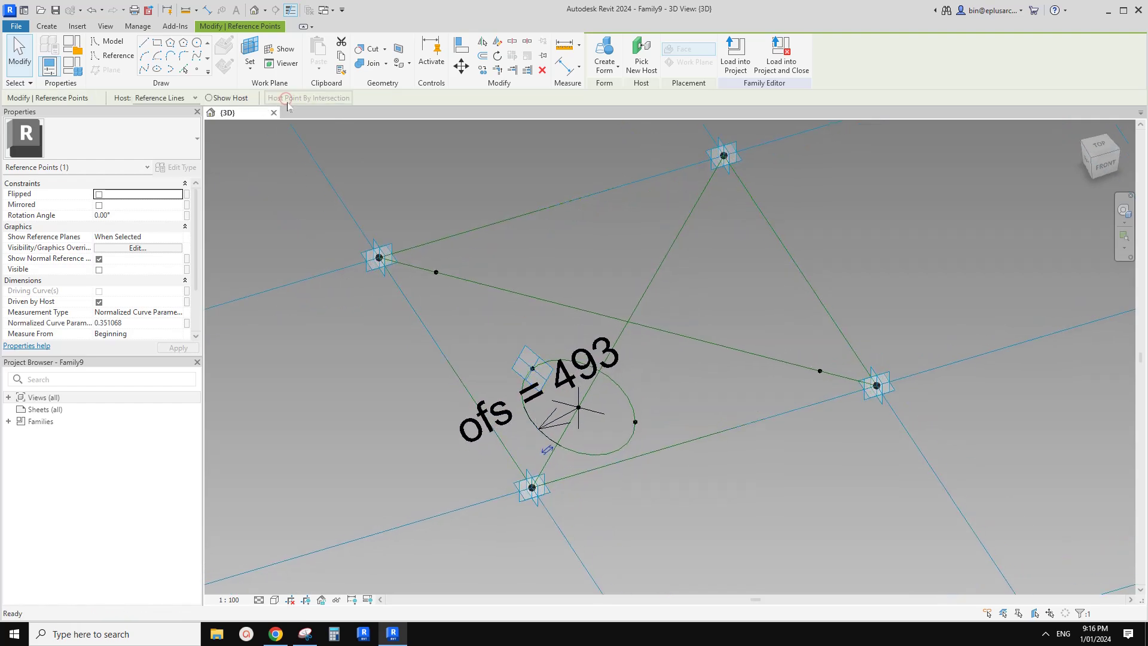
left_click(446, 351)
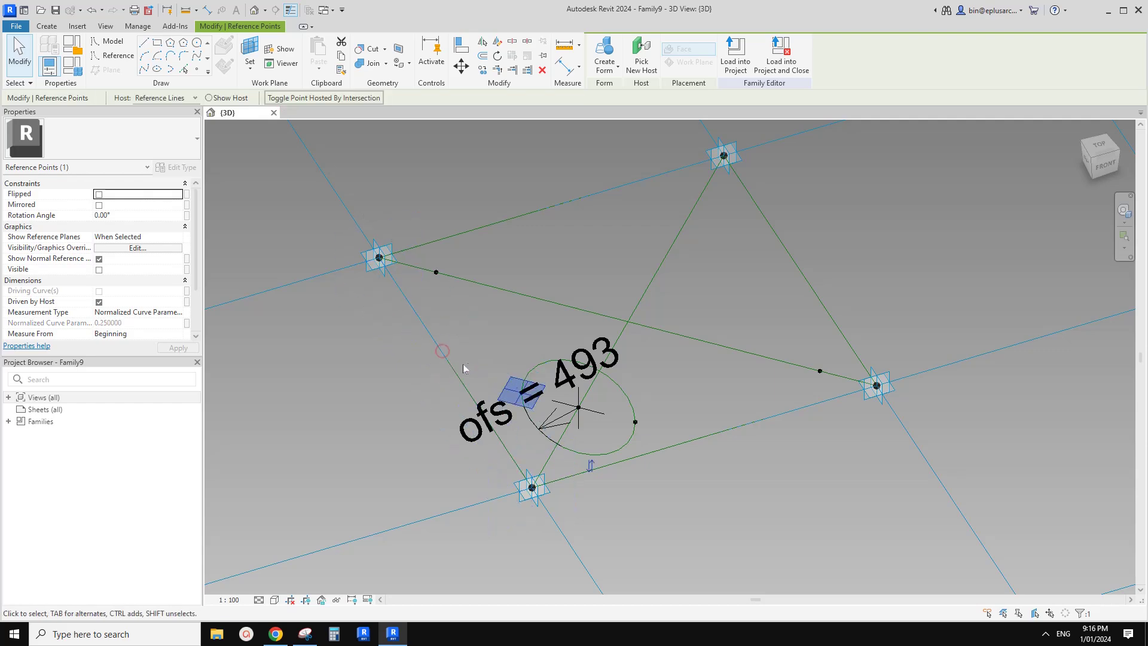
Move the circle's centre point along the diagonal to the panel's lower-left corner
middle_click_drag(447, 351, 561, 425, "shift")
key("Escape")
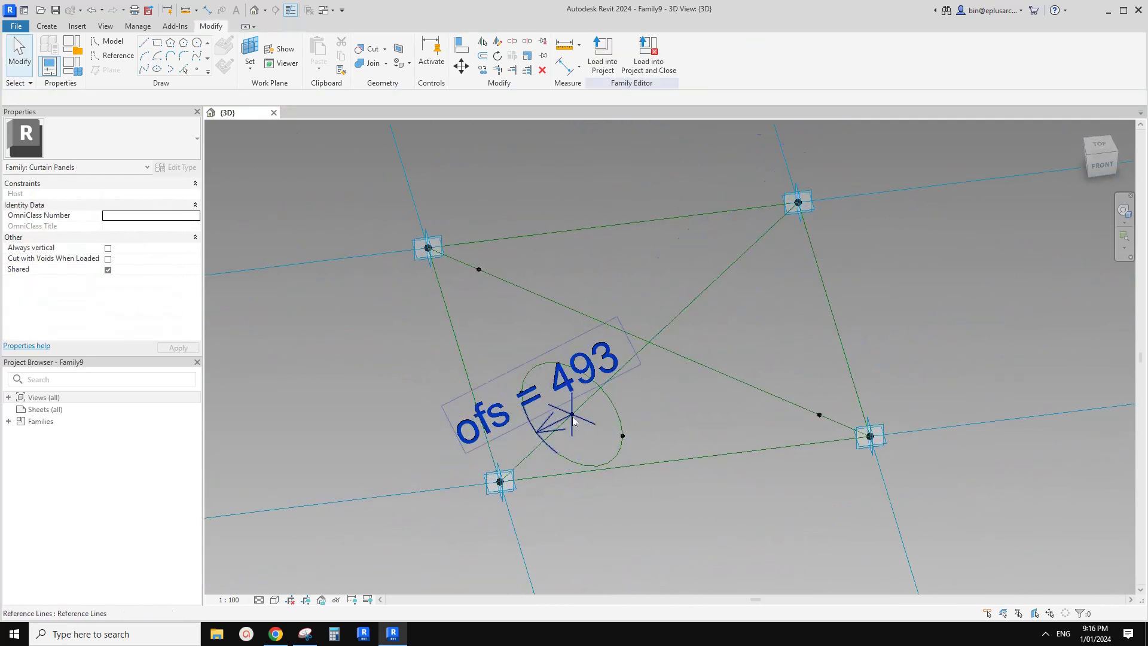
left_click(571, 415)
left_click_drag(562, 429, 499, 482)
middle_click_drag(553, 492, 459, 449)
key("Escape")
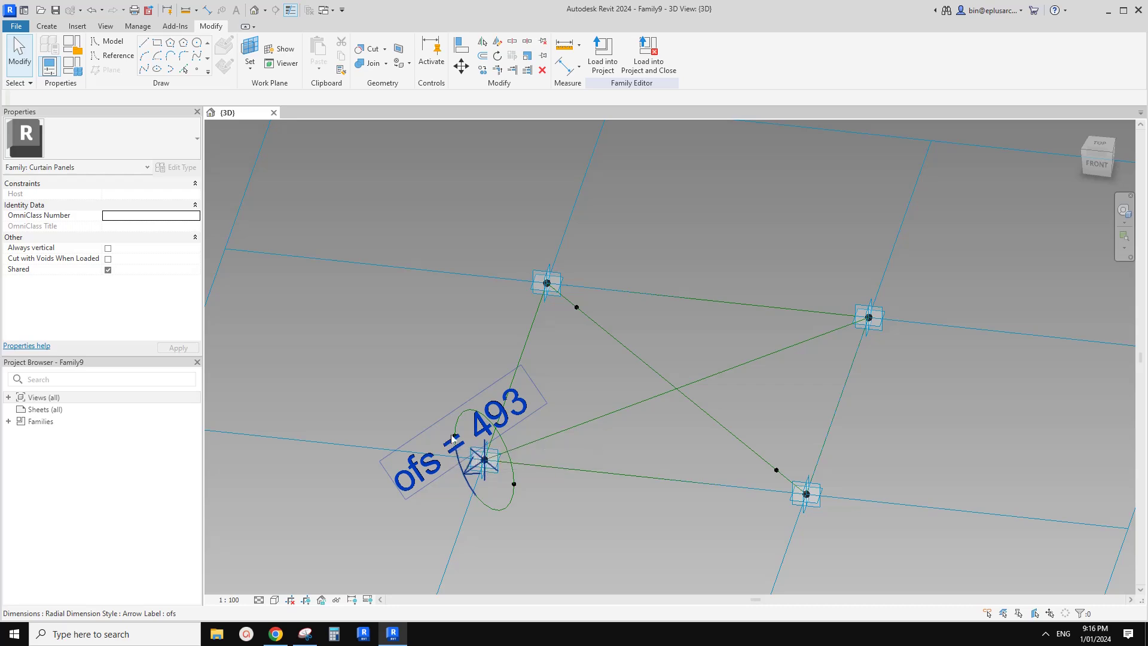
Place a reference point on the same diagonal, between the panel's centre and its upper-right corner
middle_click_drag(512, 477, 480, 457, "shift")
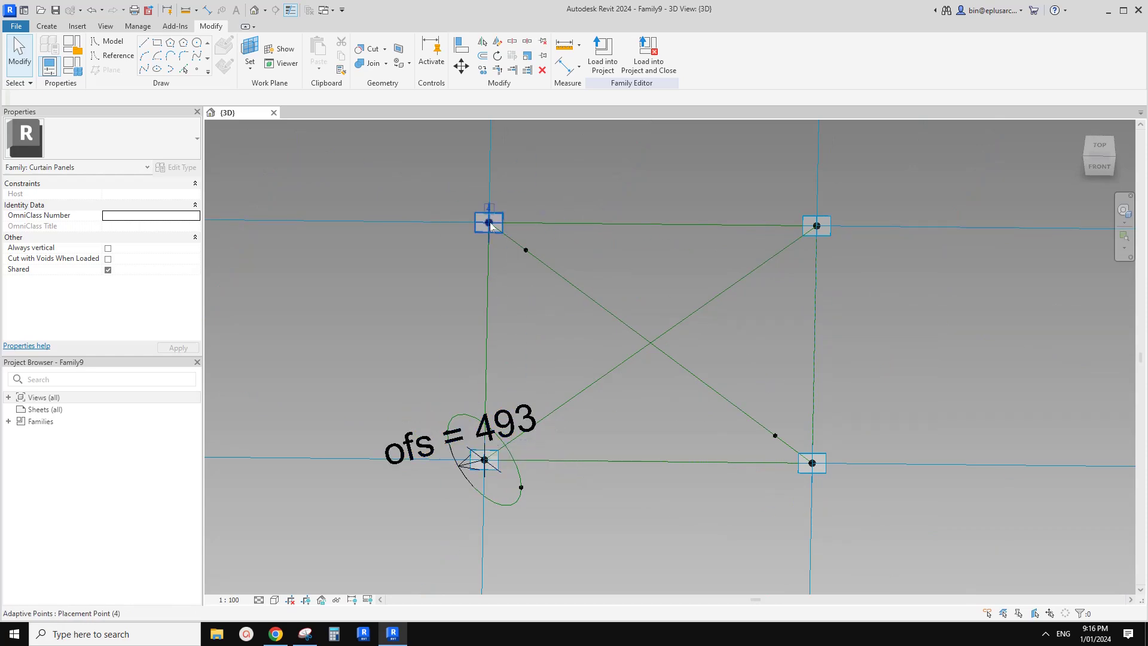
middle_click_drag(512, 282, 513, 404, "shift")
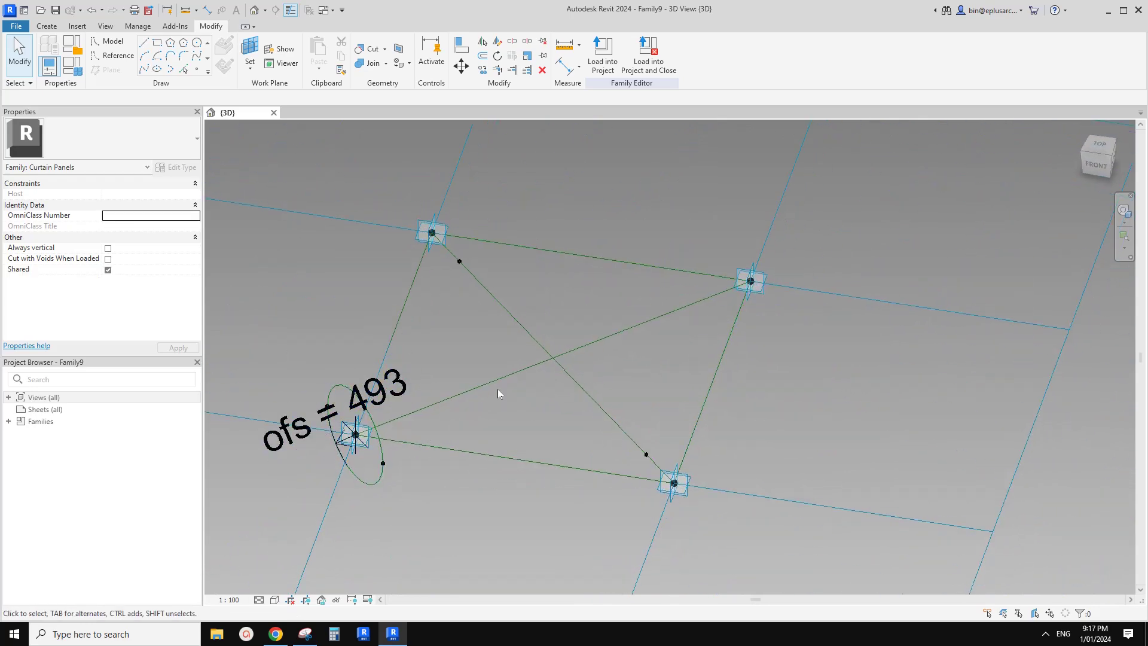
scroll(633, 352, "down", 1)
middle_click_drag(632, 353, 536, 394)
middle_click_drag(525, 334, 521, 337)
left_click(196, 69)
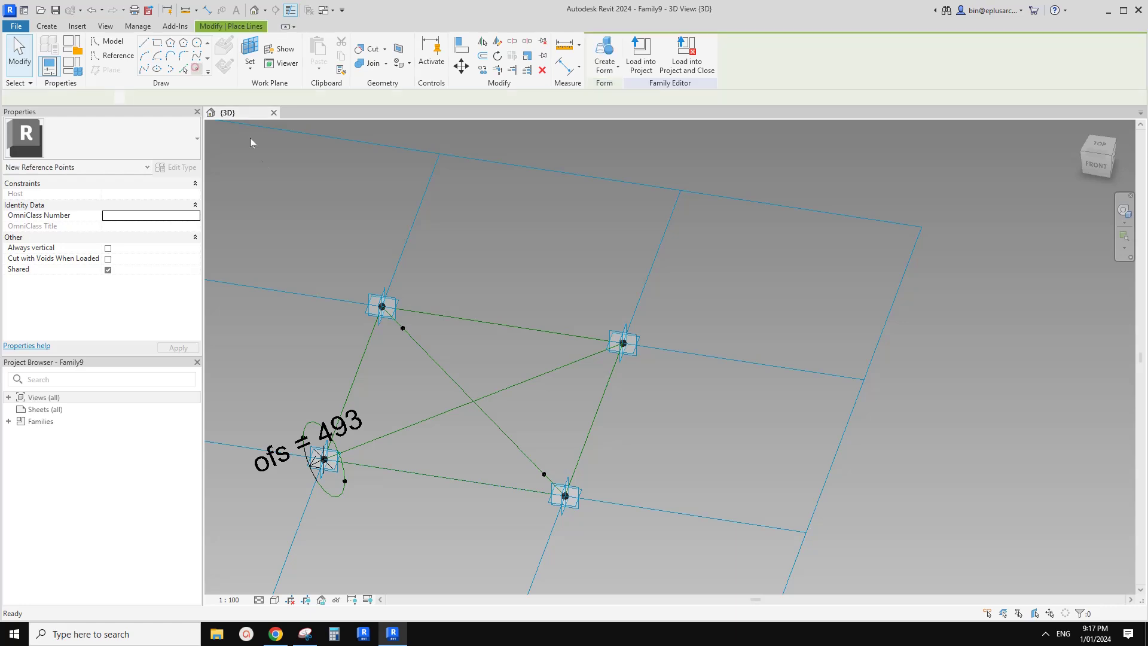
scroll(621, 345, "up", 1)
middle_click_drag(538, 383, 547, 383, "shift")
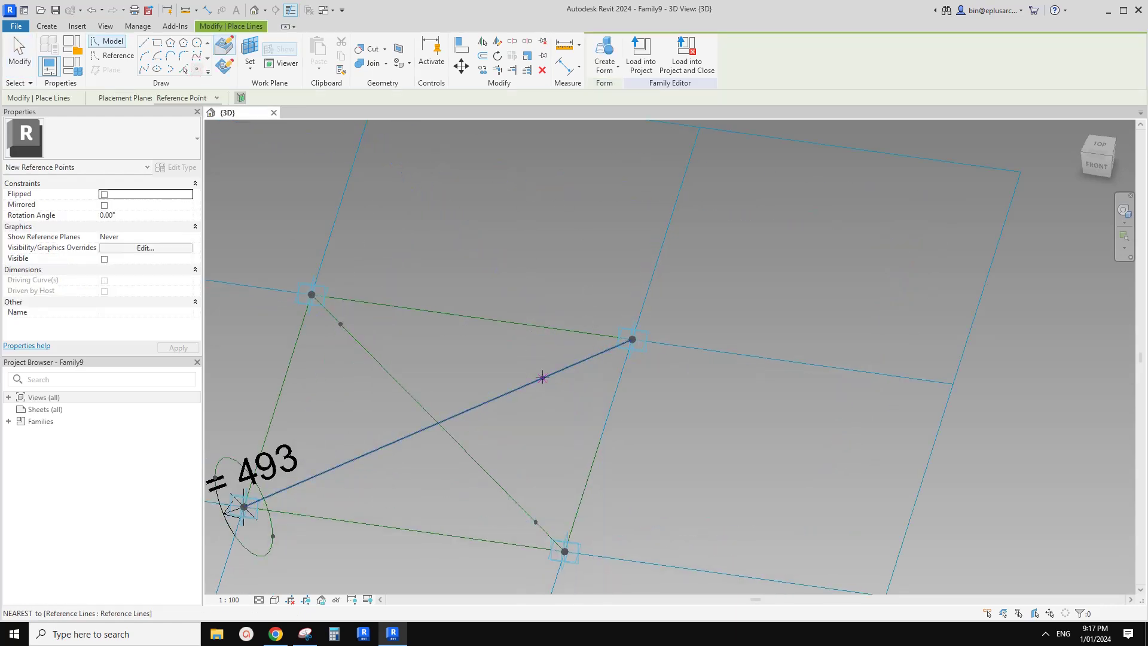
left_click(542, 377)
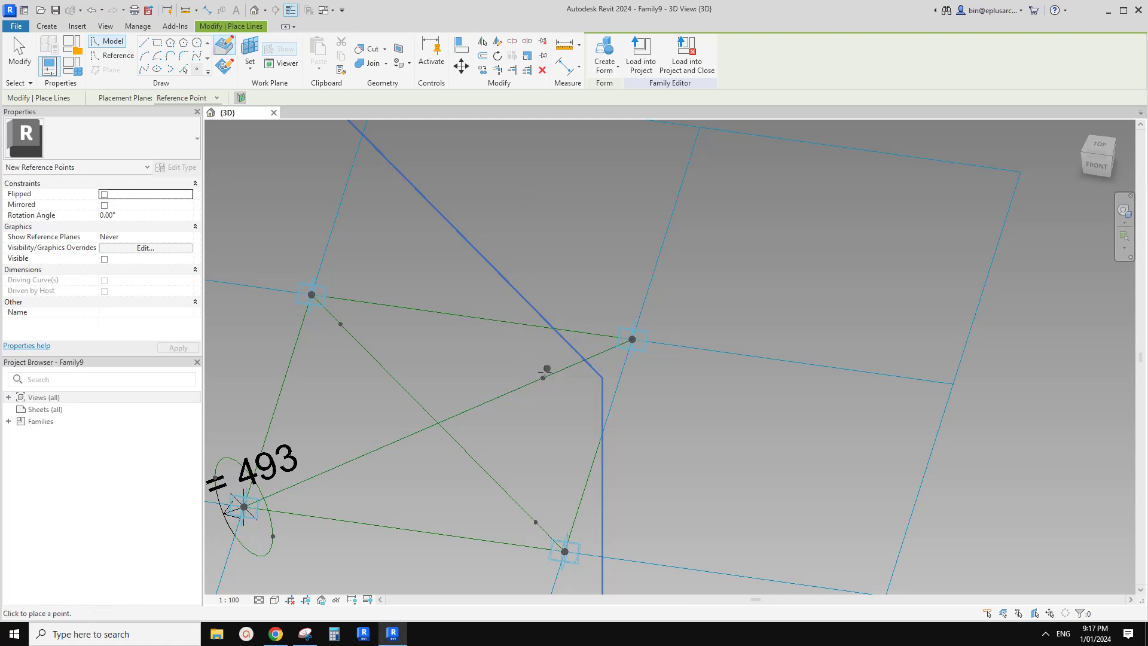
Draw a reference-line circle of about 540 mm radius centred on the new diagonal point, using that point's plane as work plane
left_click(113, 55)
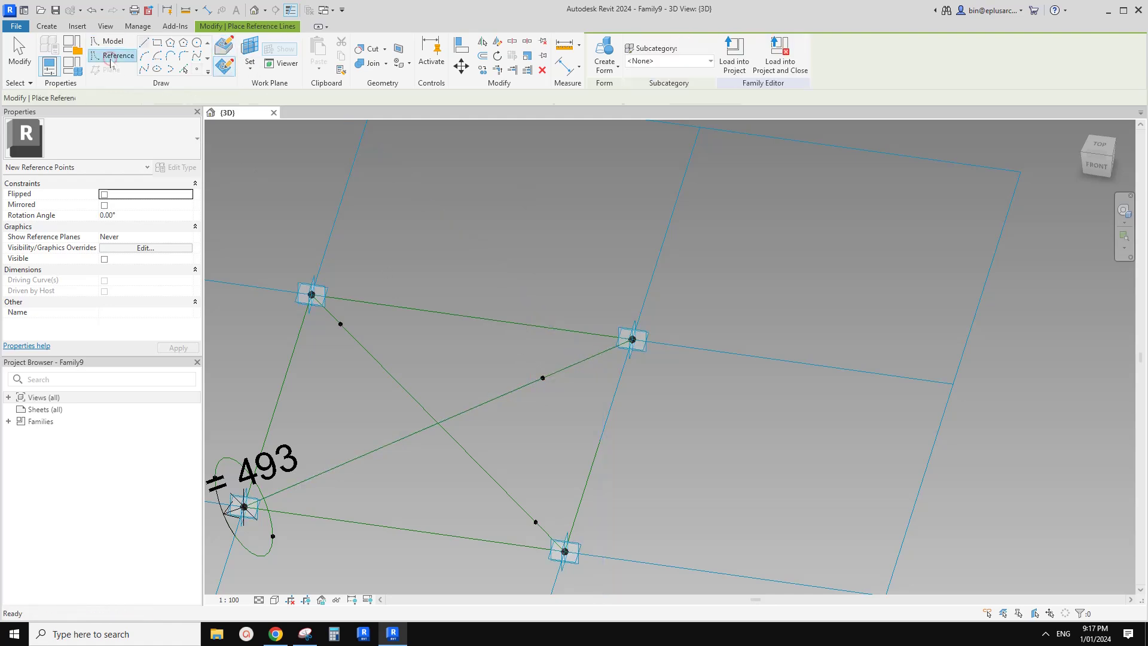
left_click(197, 42)
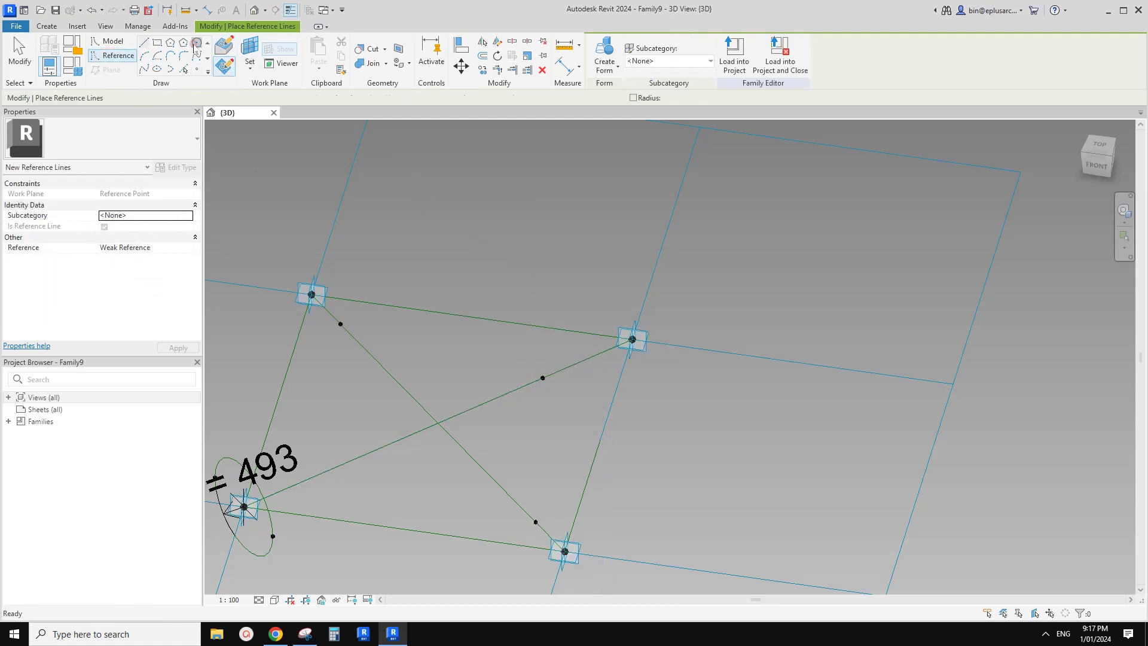
left_click(250, 53)
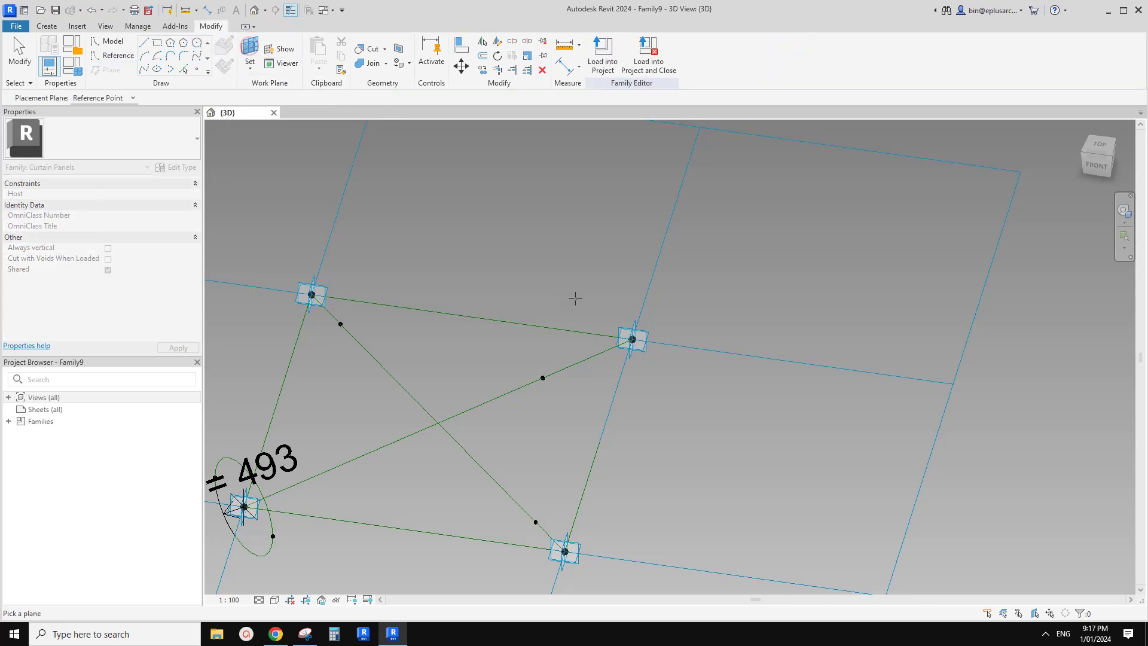
left_click(542, 377)
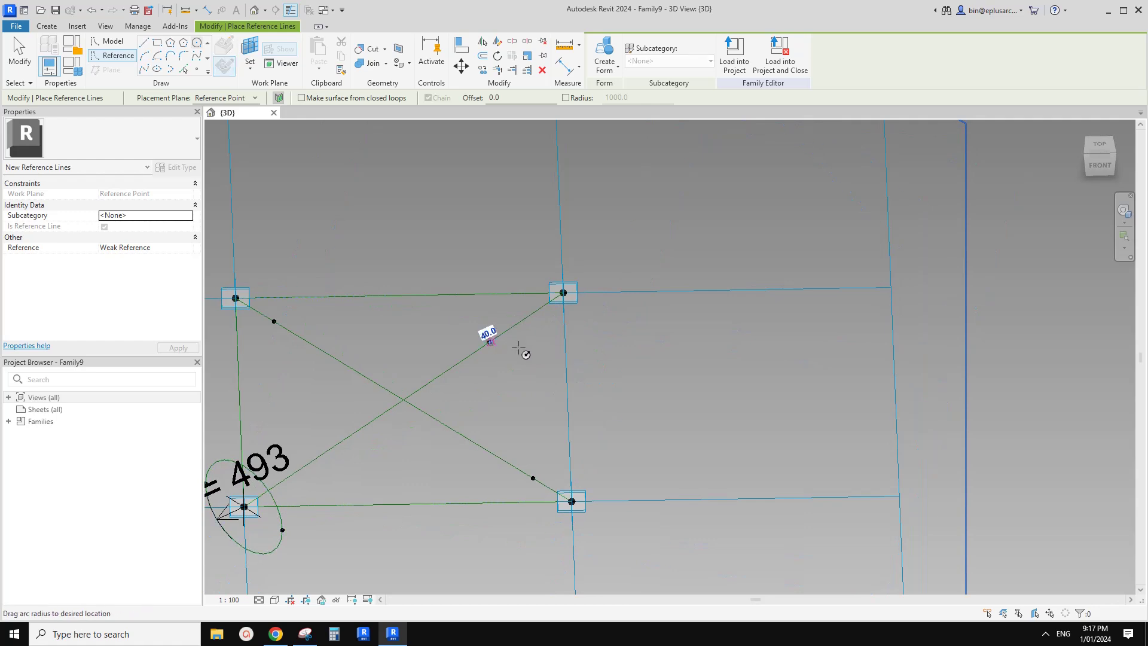
left_click(489, 342)
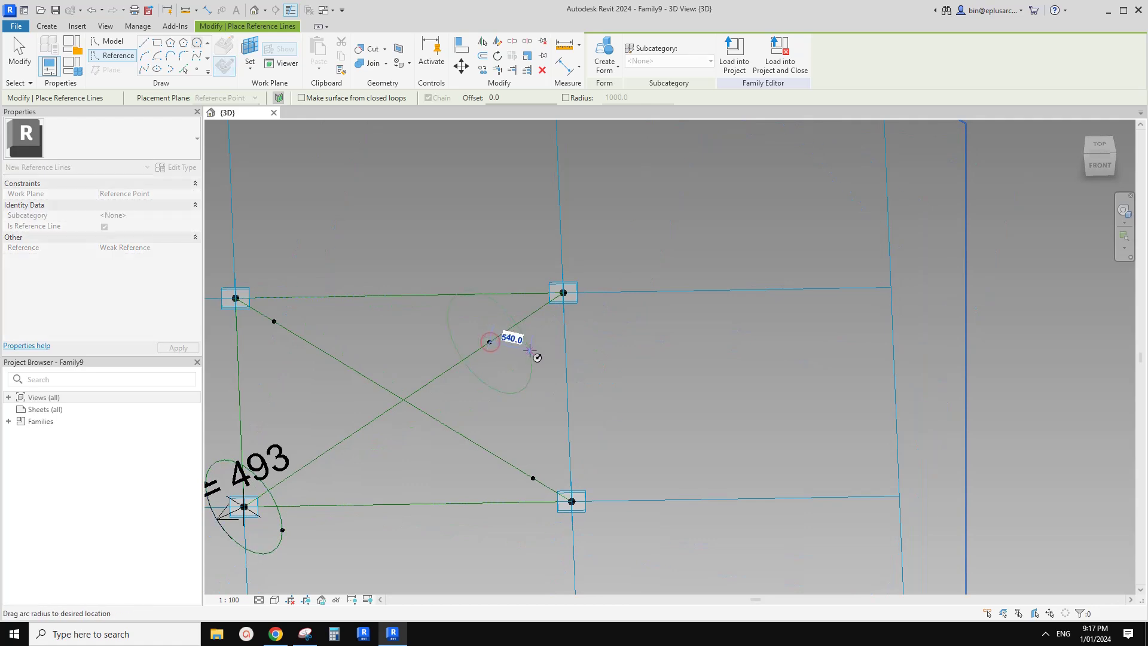
Make the new circle's temporary radius dimension permanent and label it with the existing ofs parameter
left_click(481, 356)
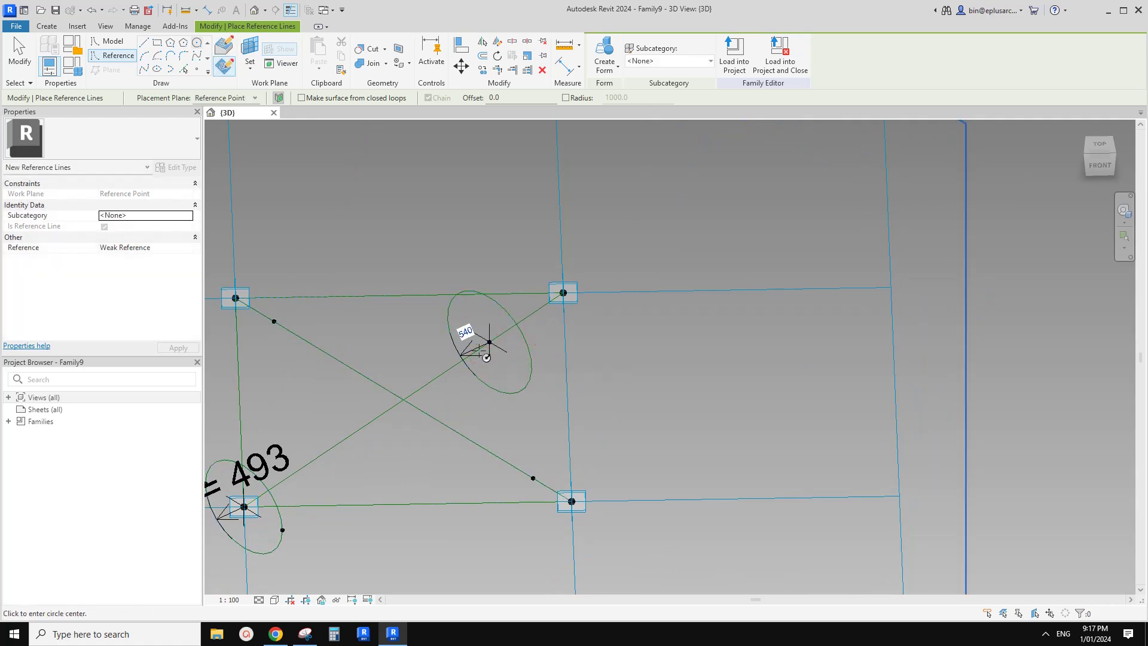
key("Escape")
key("Escape")
left_click(463, 348)
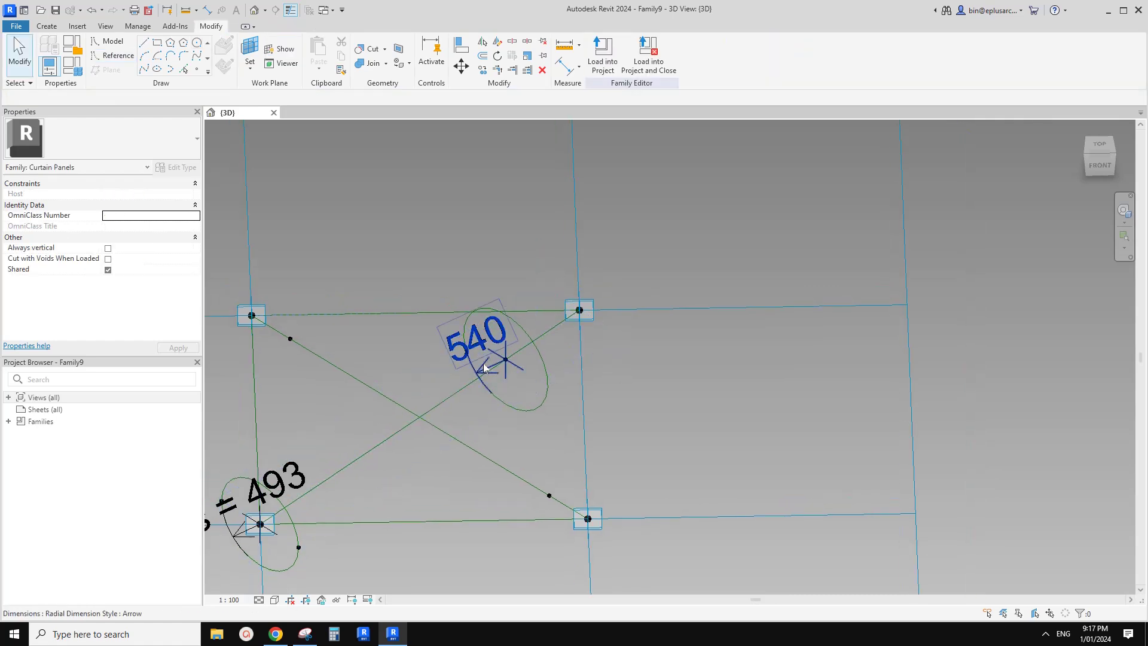
left_click(663, 58)
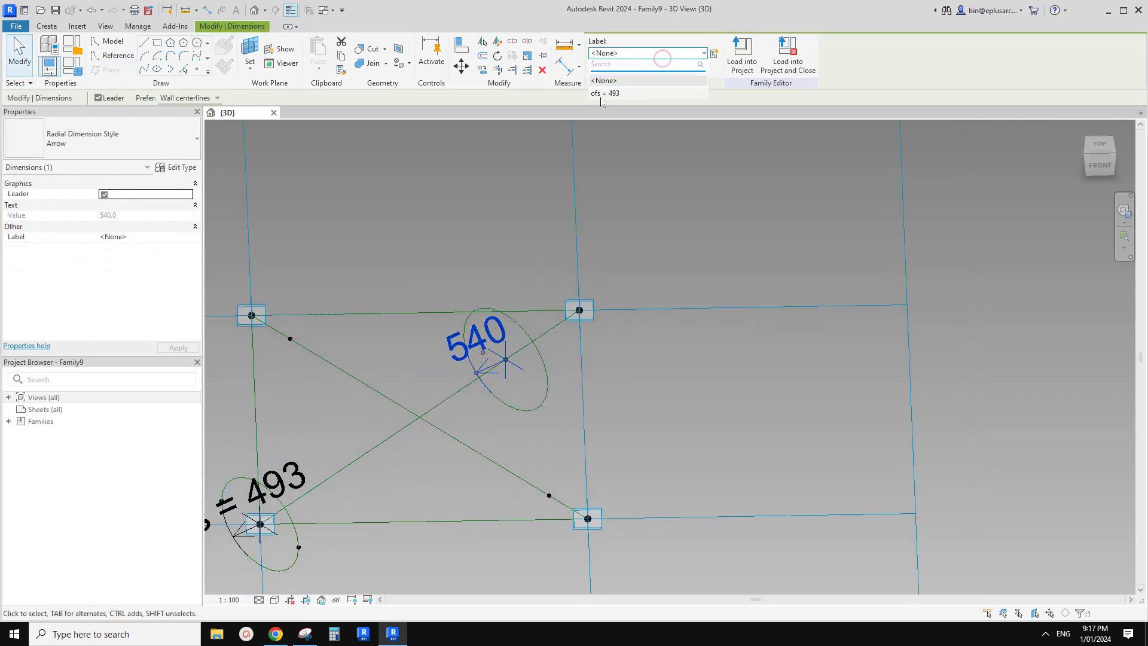
left_click(608, 94)
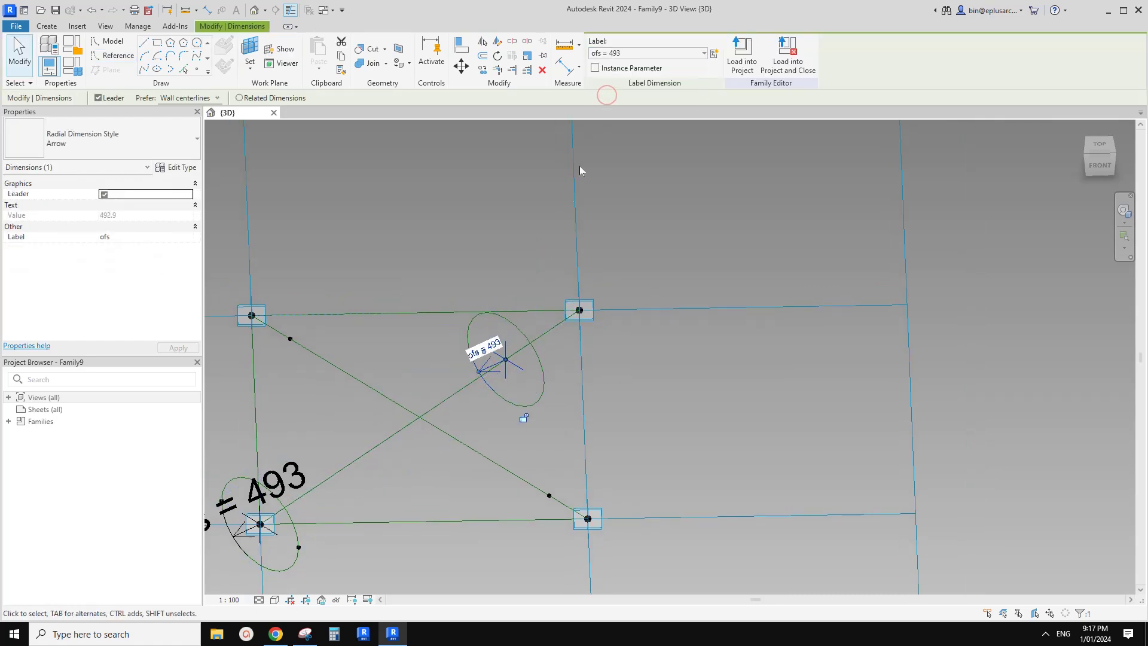
Place two reference points on the new circle, one towards the panel's top edge and one towards its right edge
left_click(197, 70)
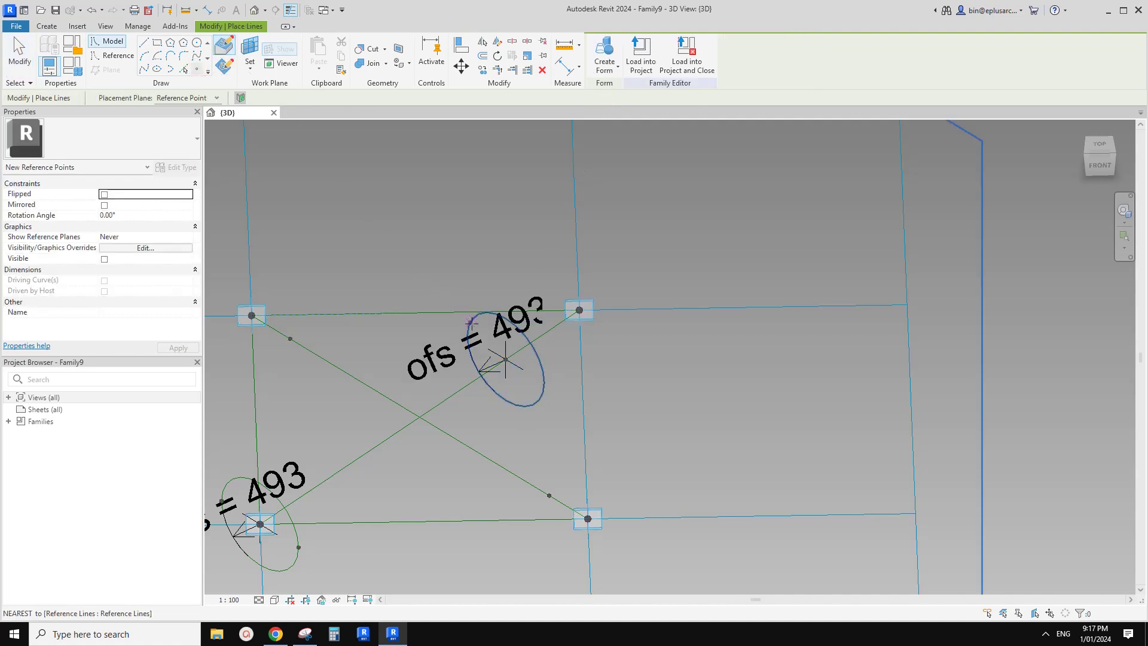
left_click(542, 370)
key("Escape")
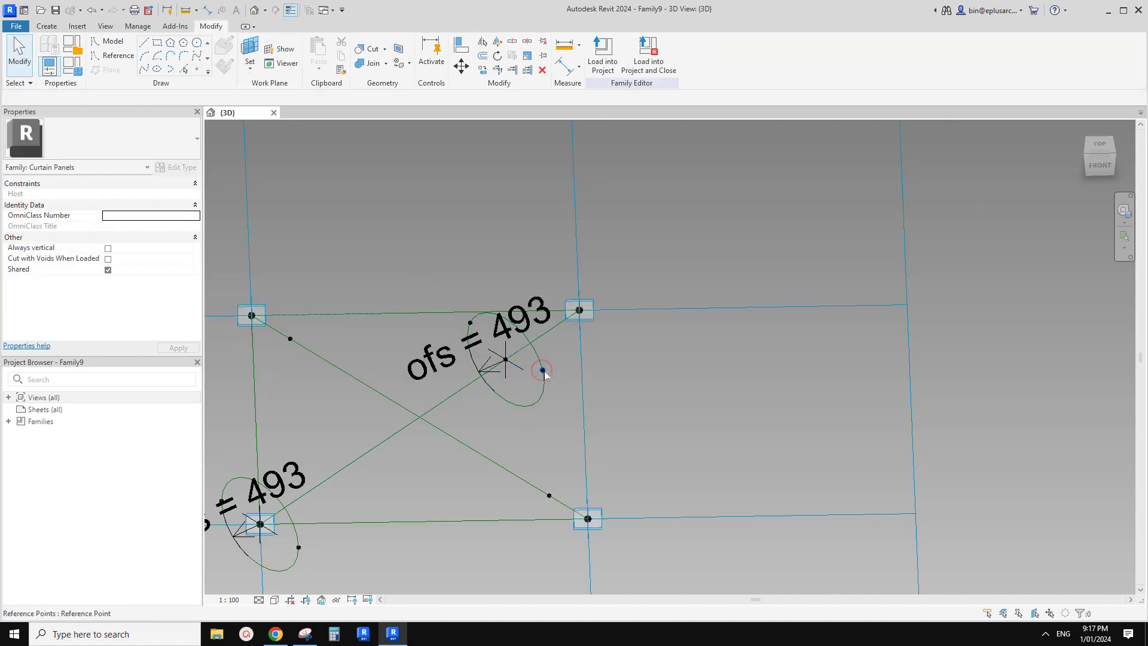
Host the new circle's two points by intersection with the reference lines of the panel's right and top edges respectively
left_click(542, 369)
left_click(285, 98)
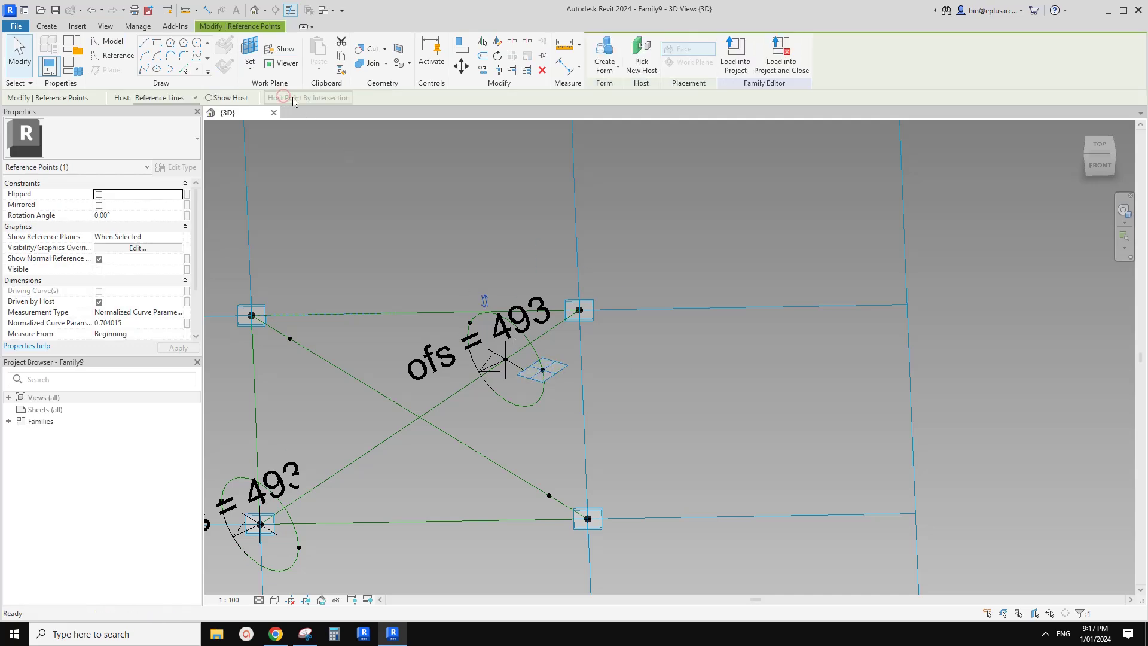
left_click(576, 348)
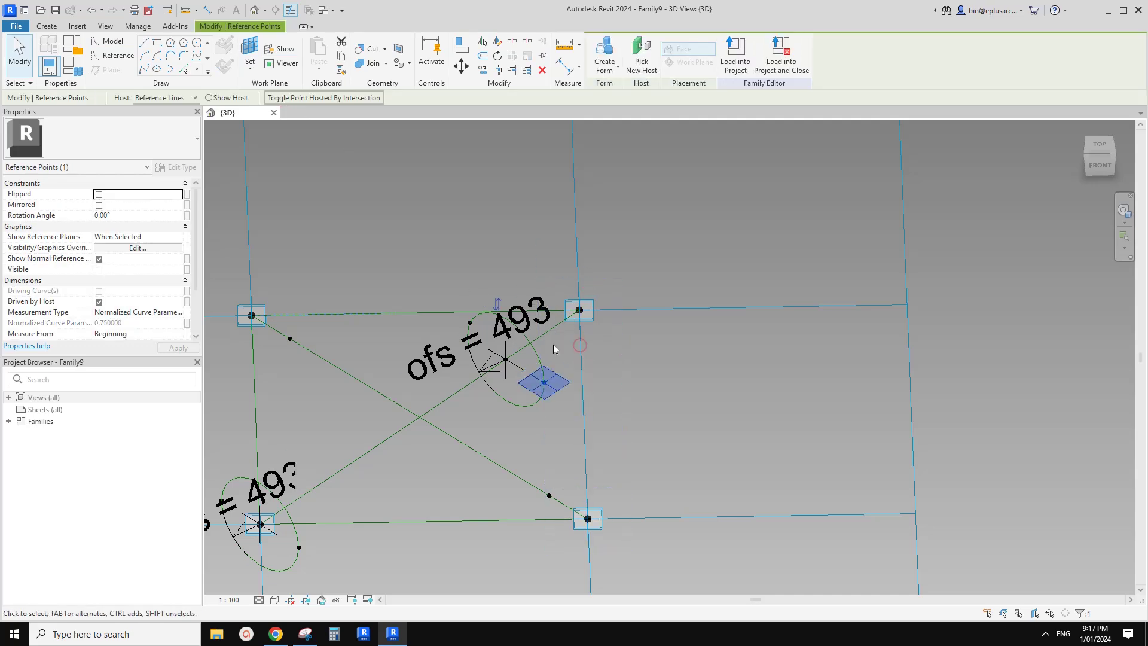
left_click(469, 323)
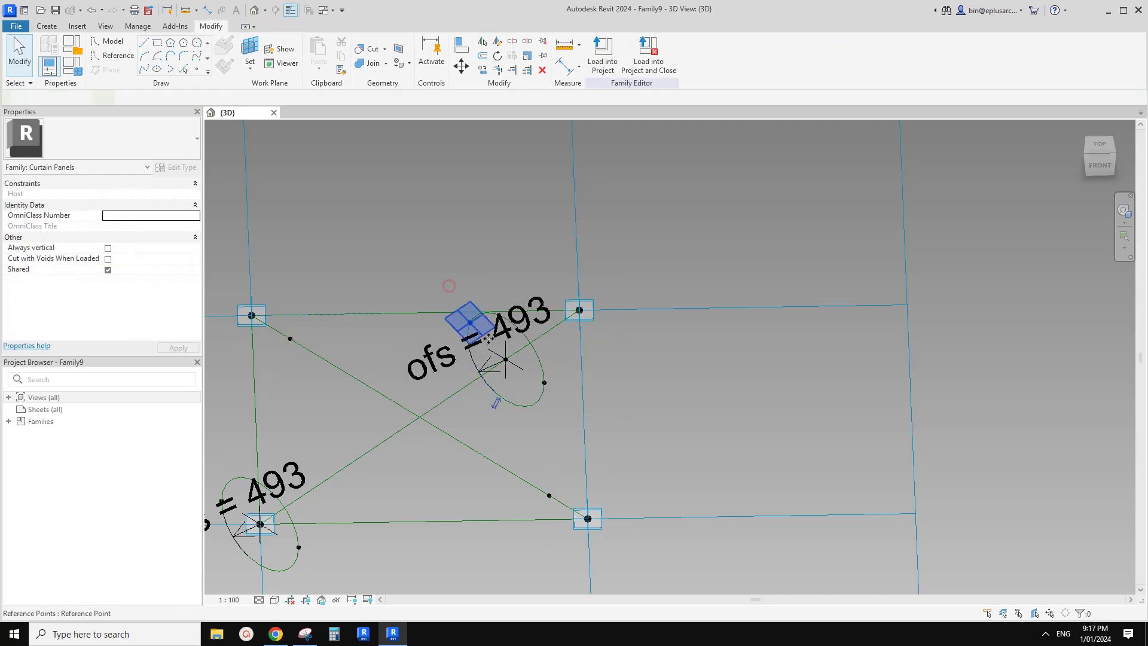
left_click(403, 309)
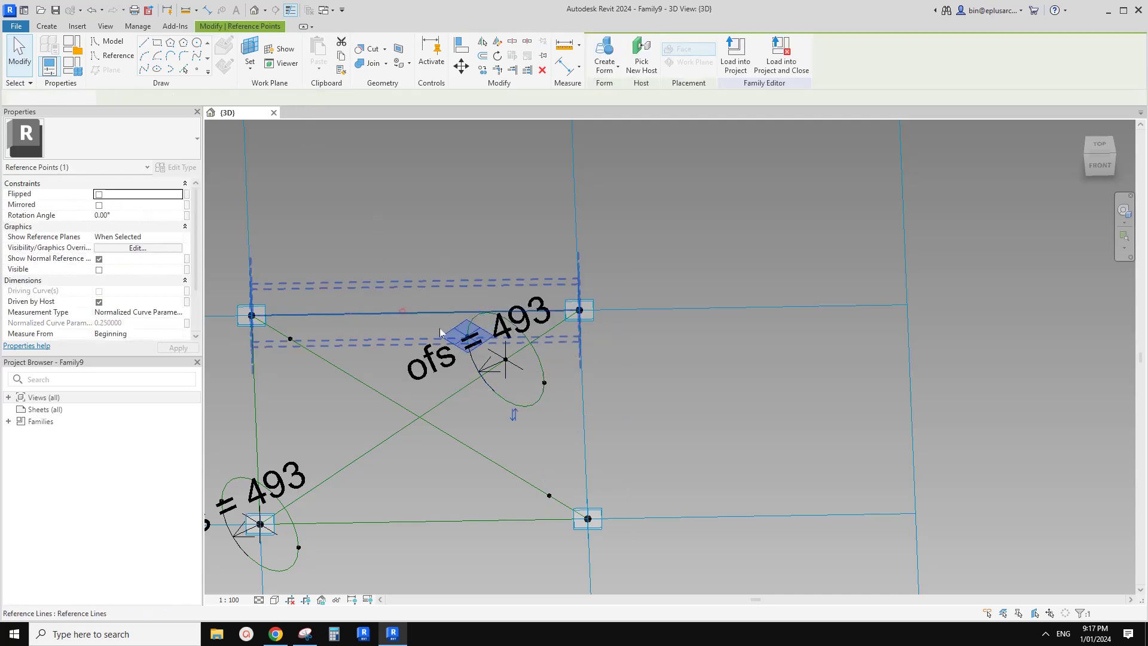
Move the new circle's centre point along the diagonal to the panel's upper-right corner
left_click(505, 362)
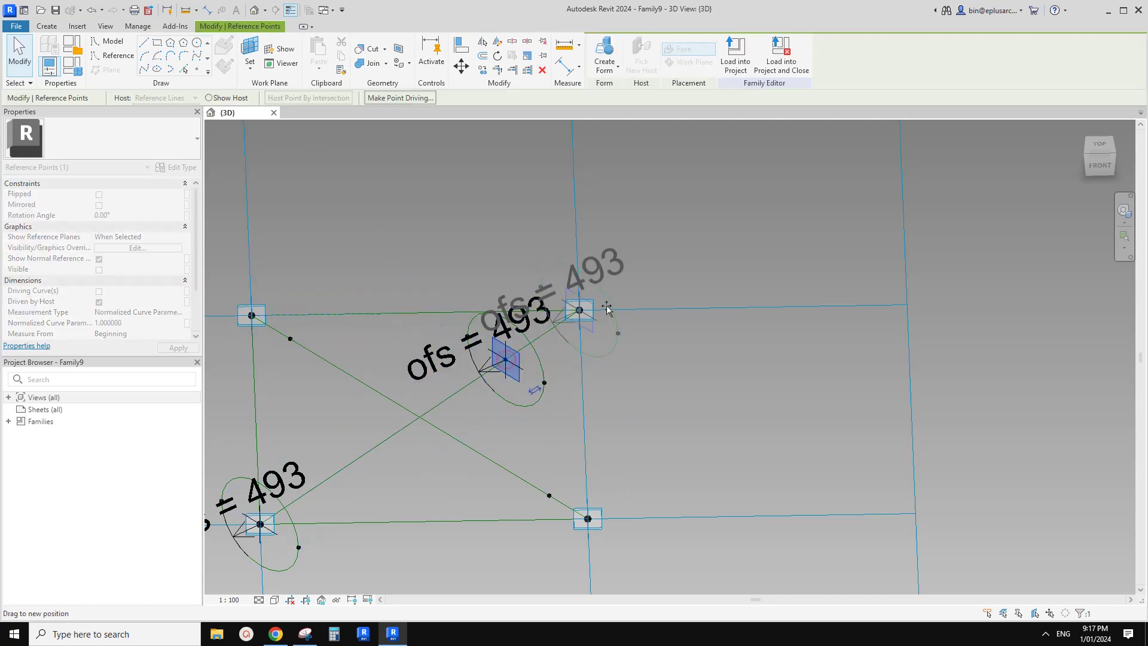
middle_click_drag(604, 313, 443, 354, "shift")
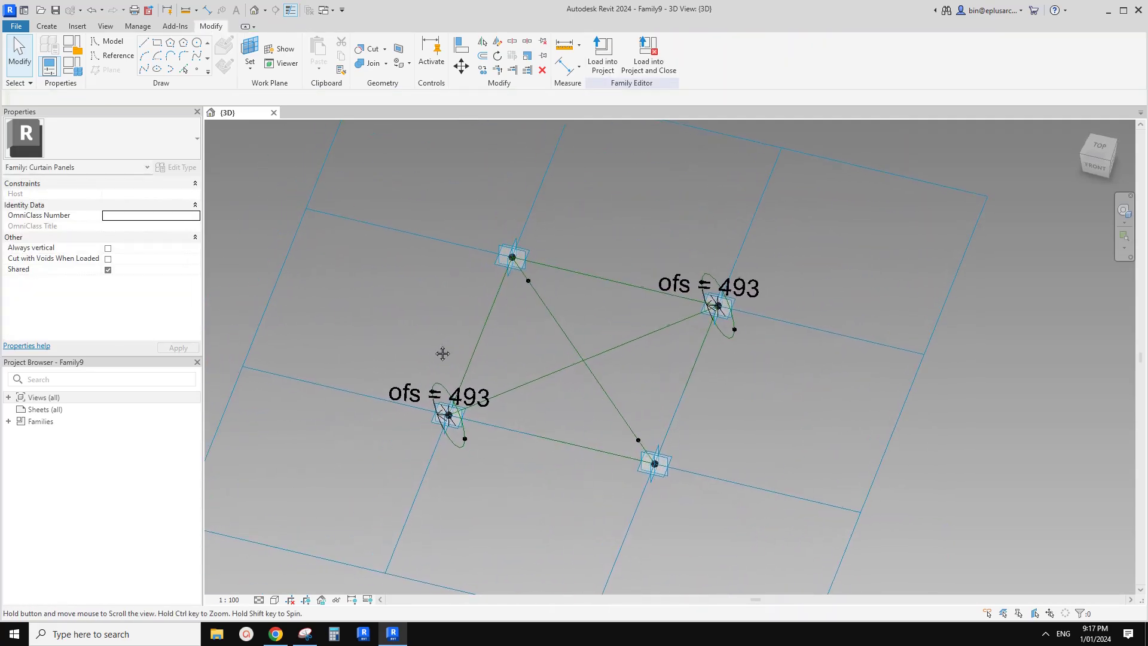
scroll(475, 272, "up", 3)
Create a spline through the diagonal point near the upper-left corner and the upper point of the lower-left circle
left_click_drag(573, 291, 572, 292)
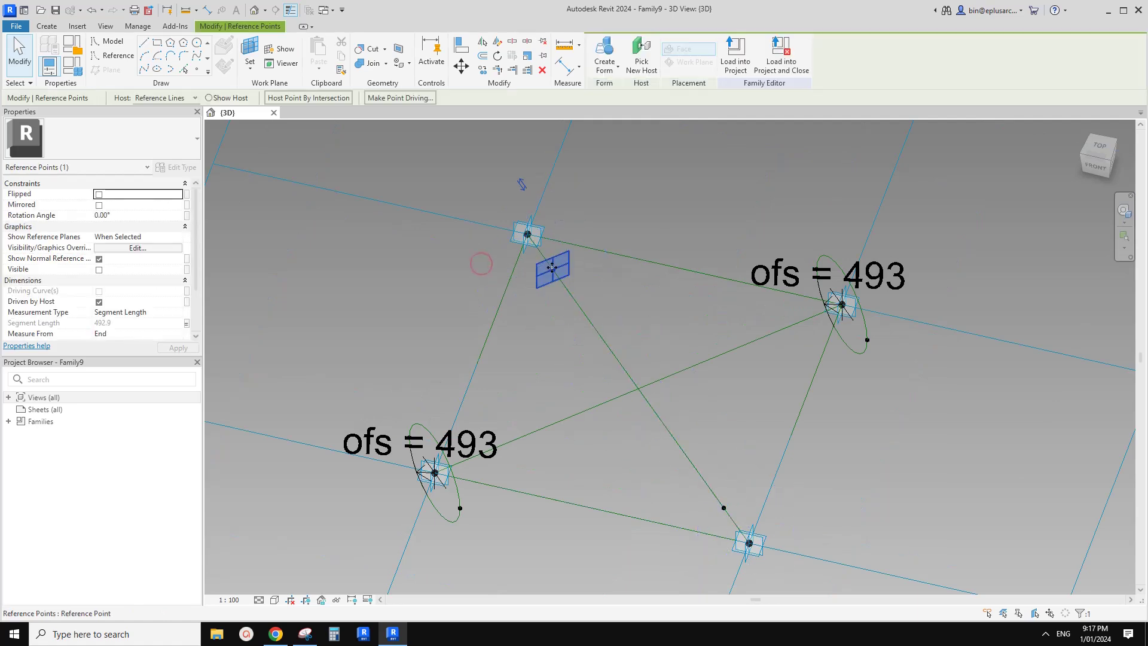
left_click(393, 405, "ctrl")
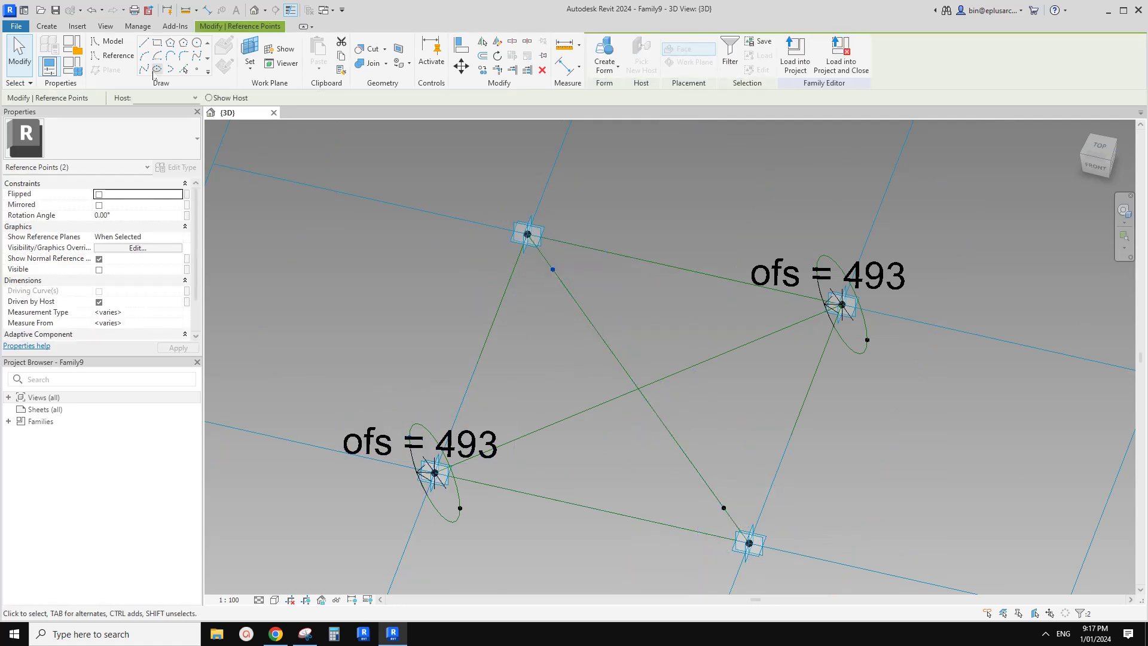
left_click(144, 68)
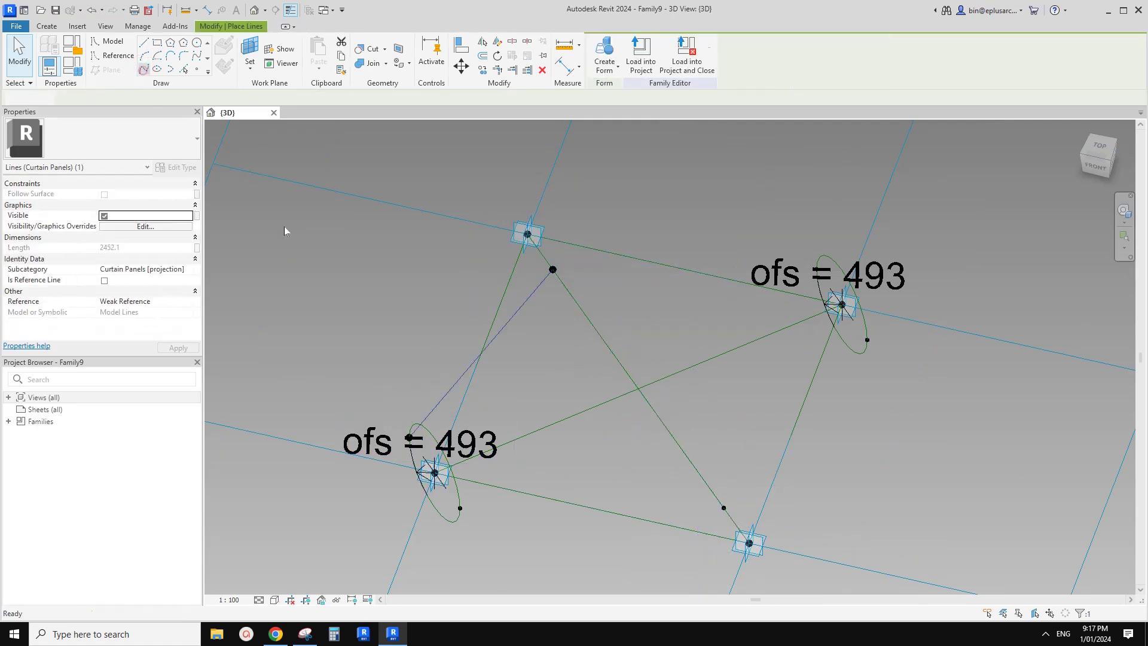
Create a spline through the two points on the lower-left circle and convert it to a reference line
left_click(397, 407)
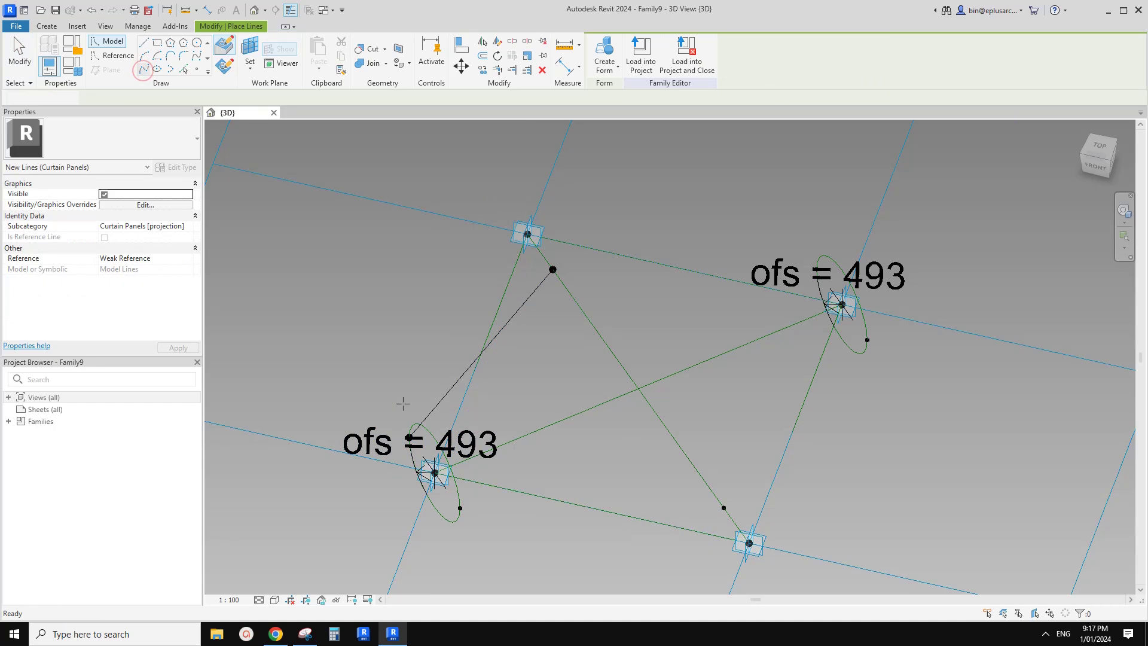
left_click(459, 509, "ctrl")
left_click(145, 69)
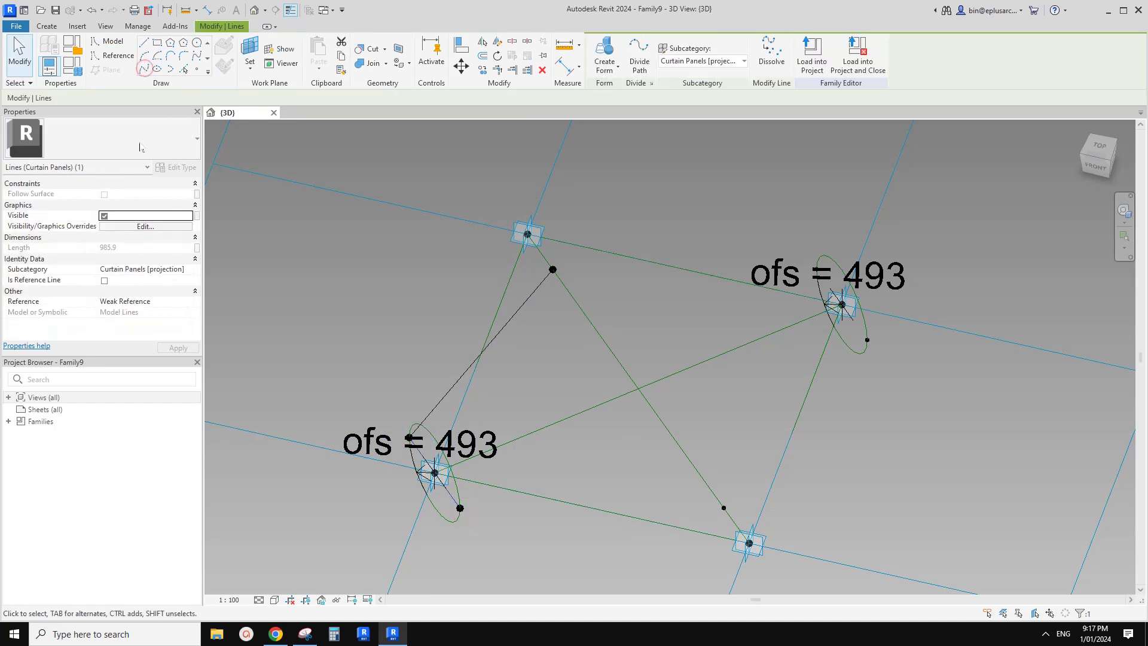
left_click(104, 281)
Join the lower-left circle's lower point to the diagonal point near the lower-right corner with a spline converted to a reference line
middle_click_drag(561, 369, 468, 233)
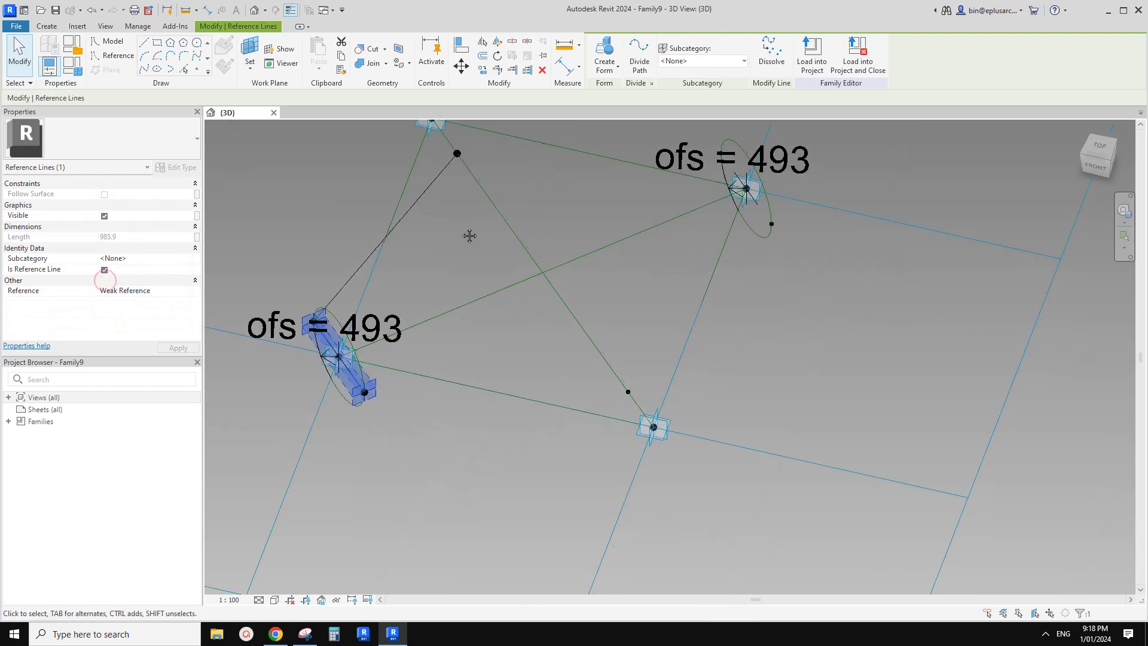
left_click(292, 385)
left_click(401, 419)
left_click(627, 392, "ctrl")
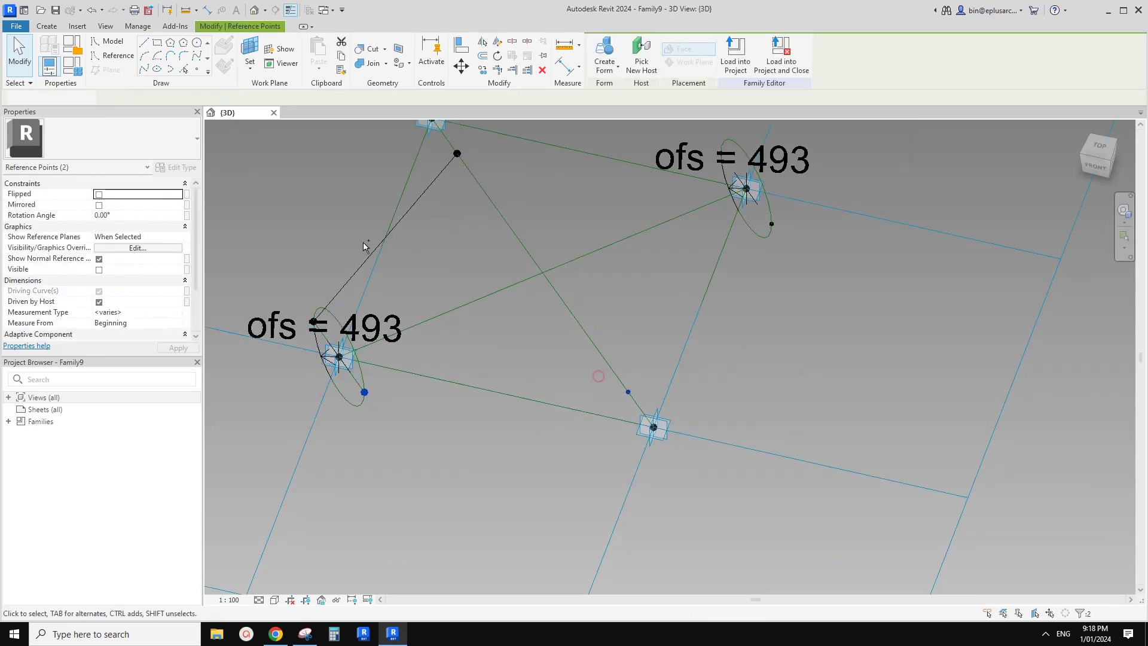
left_click(146, 70)
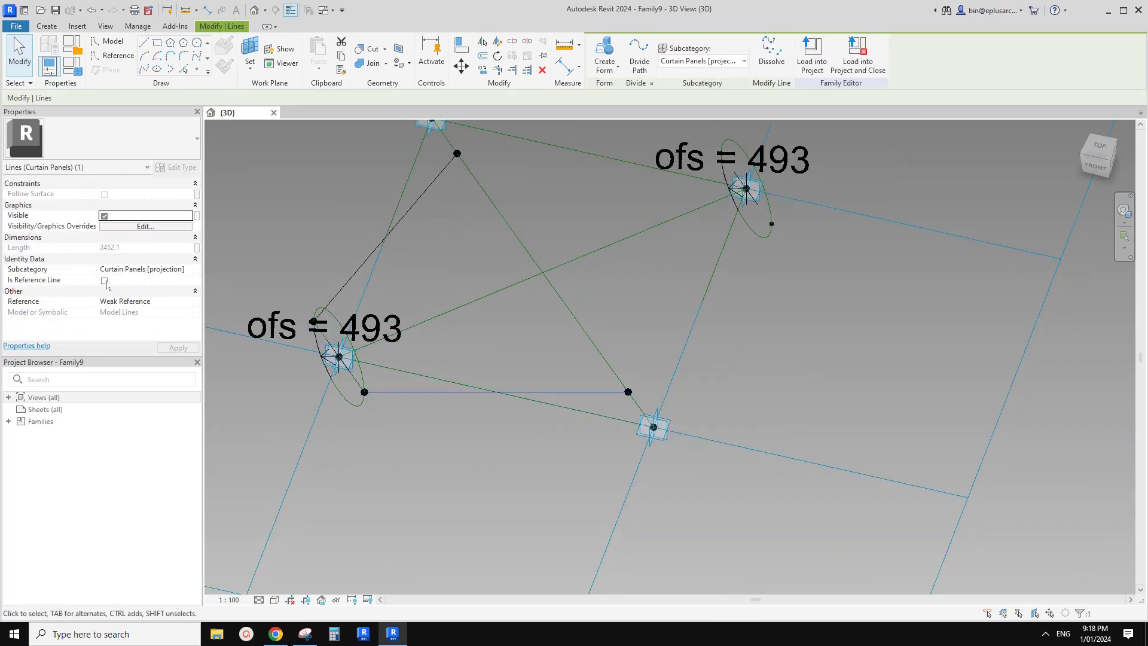
left_click(105, 281)
left_click(516, 307)
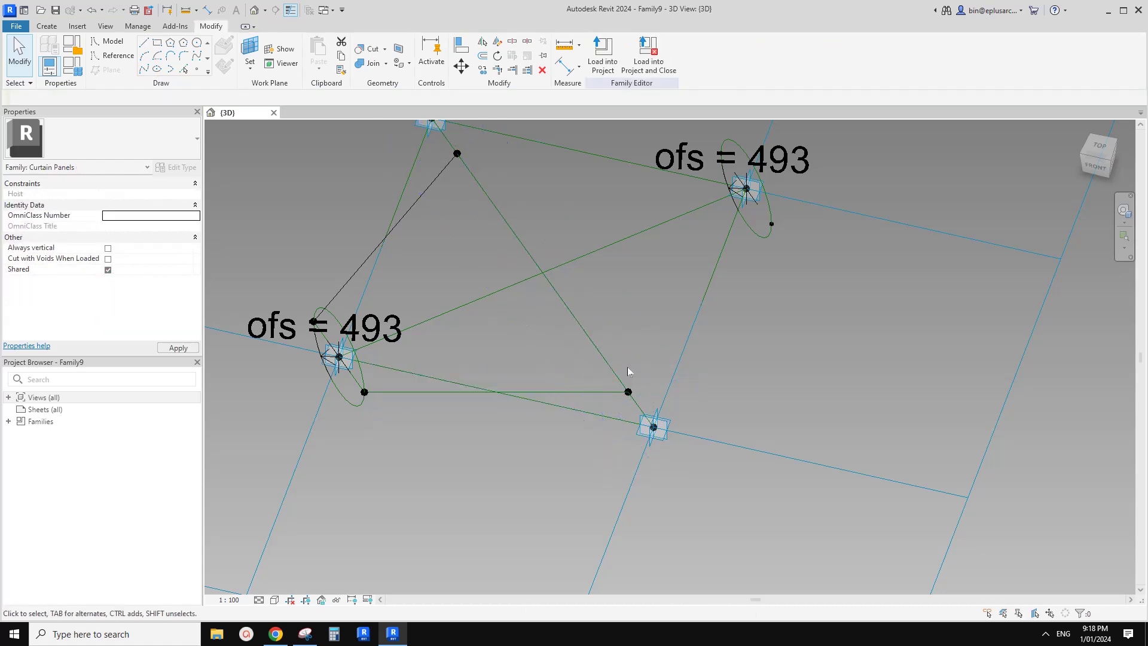
Join the diagonal point near the lower-right corner to the upper-right circle's lower point with a spline converted to a reference line
left_click(637, 399)
middle_click_drag(672, 327, 607, 436)
left_click(706, 333, "ctrl")
left_click(144, 68)
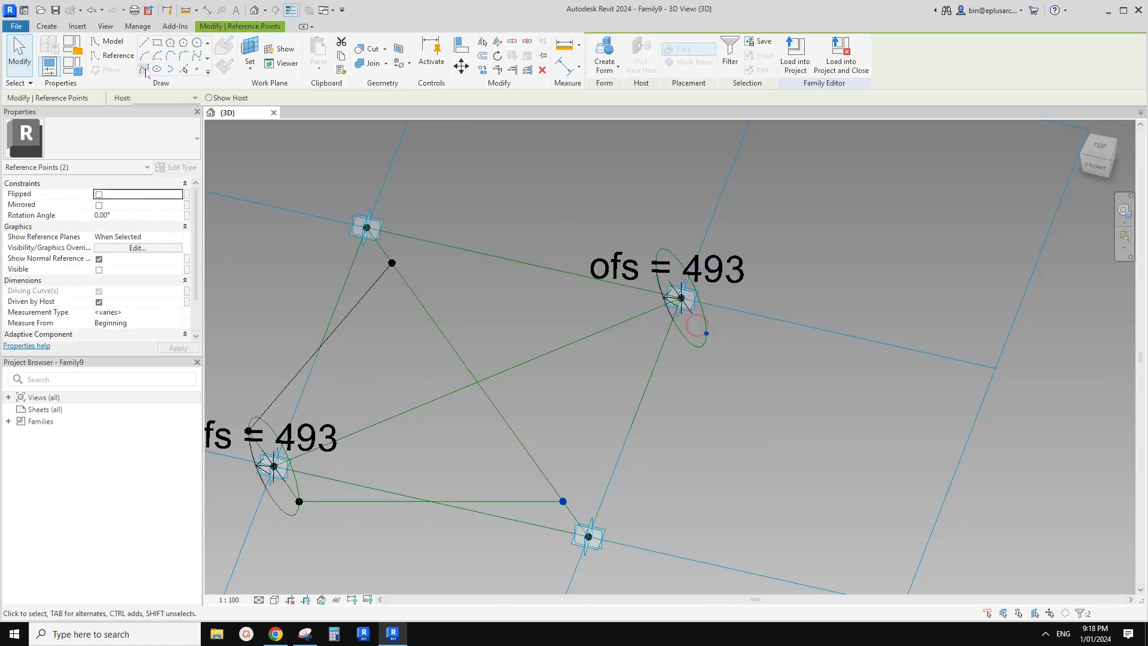
left_click(104, 281)
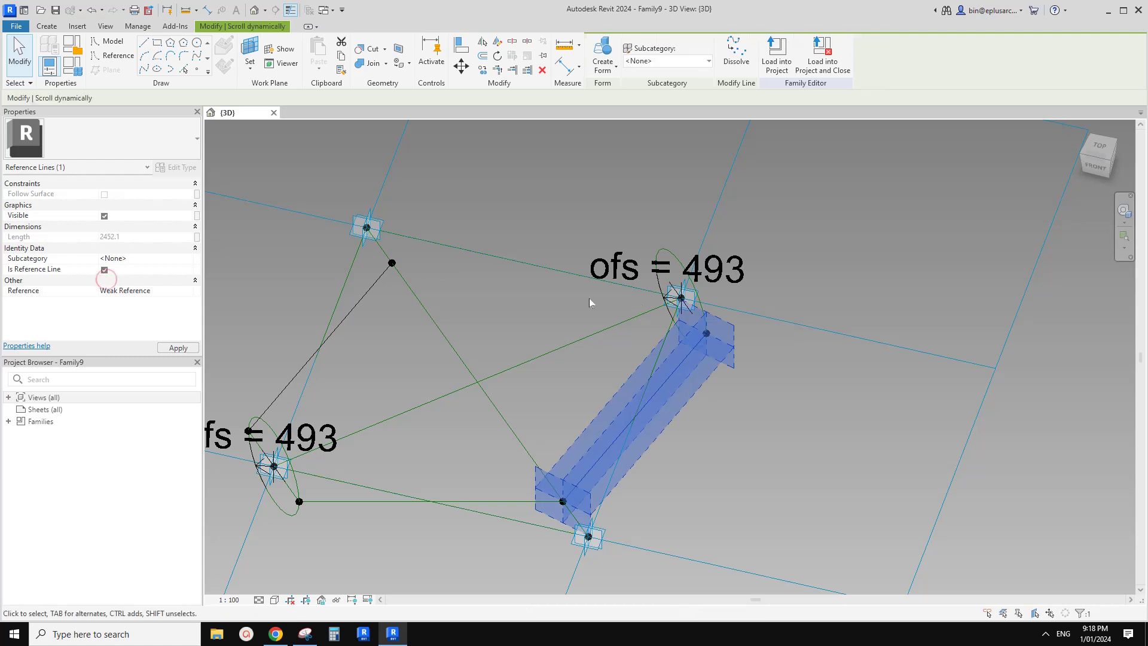
Join the two points on the upper-right circle with a spline converted to a reference line
left_click(637, 229)
left_click(685, 302)
left_click(706, 333, "ctrl")
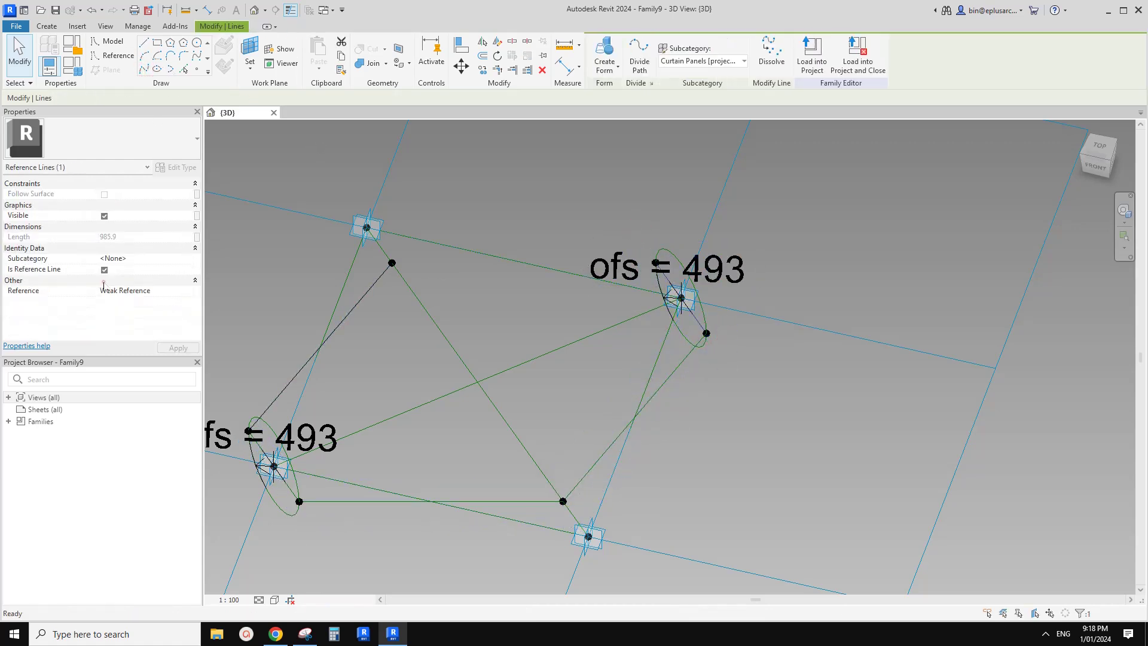
left_click(618, 223)
Create a spline through the upper-right circle's upper point and the diagonal point near the upper-left corner
left_click(622, 224)
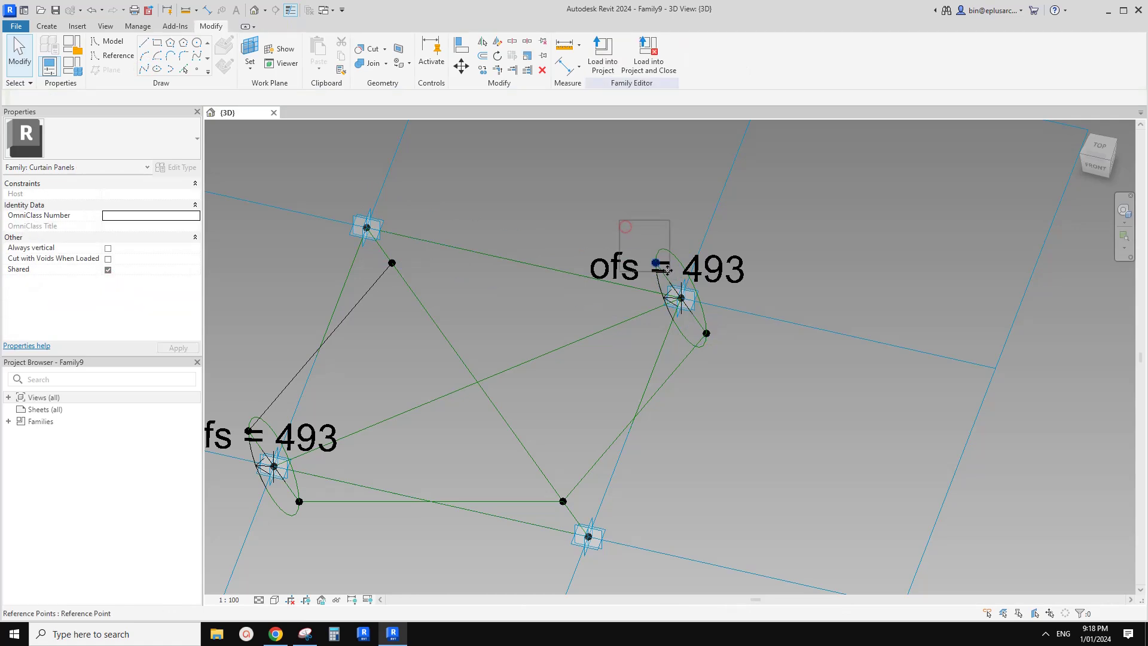
left_click(394, 265, "ctrl")
left_click(145, 69)
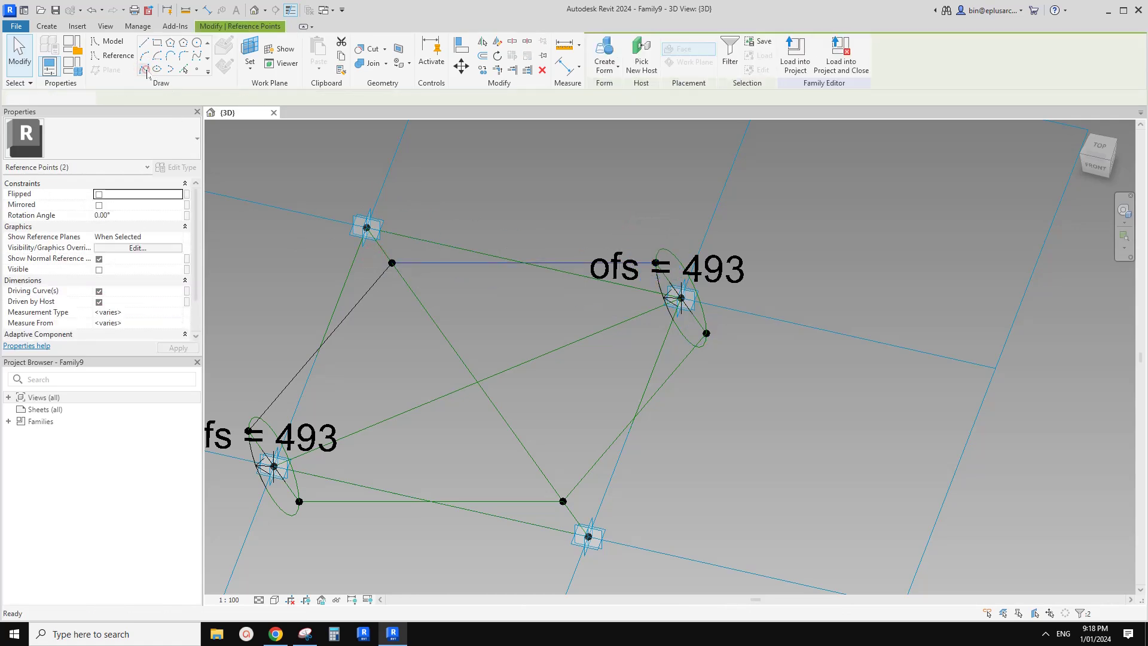
Select the closed six-line chain around the panel and convert its remaining model lines to reference lines
left_click(342, 295)
left_click(281, 393)
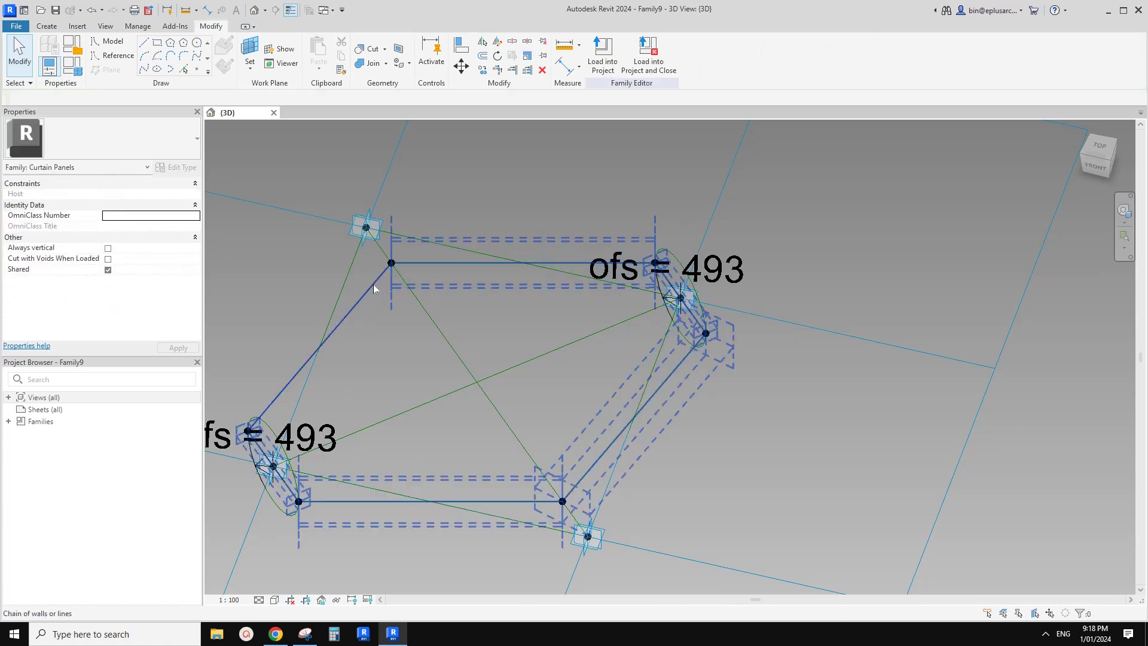
middle_click_drag(358, 302, 486, 300)
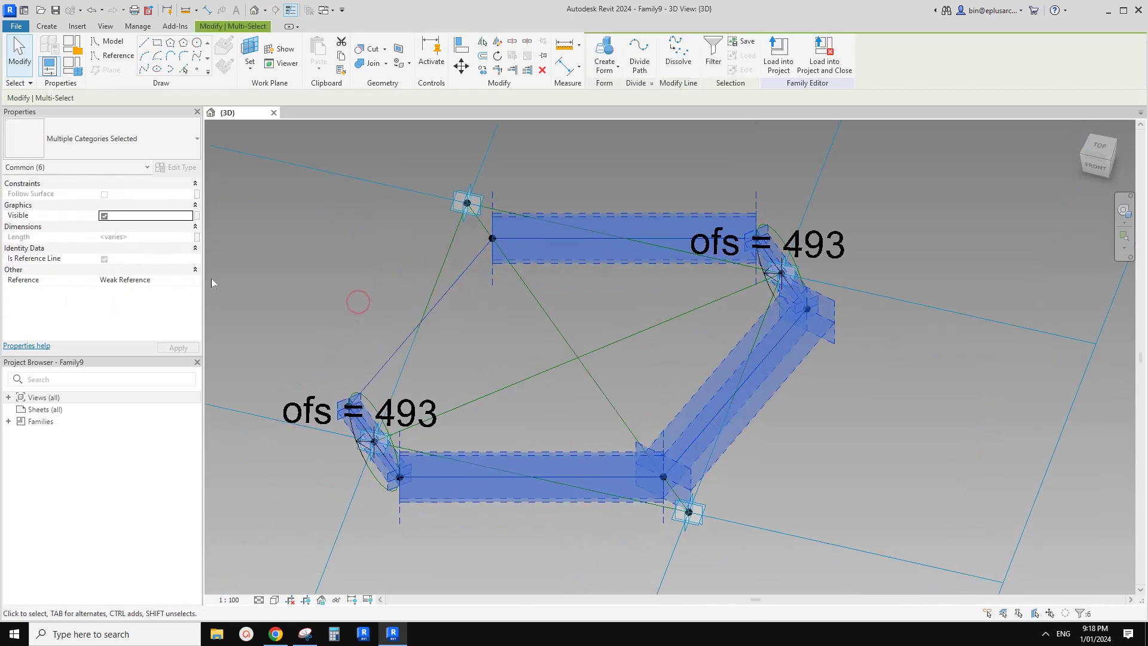
left_click(489, 327)
key("Tab")
left_click(455, 283)
left_click(104, 260)
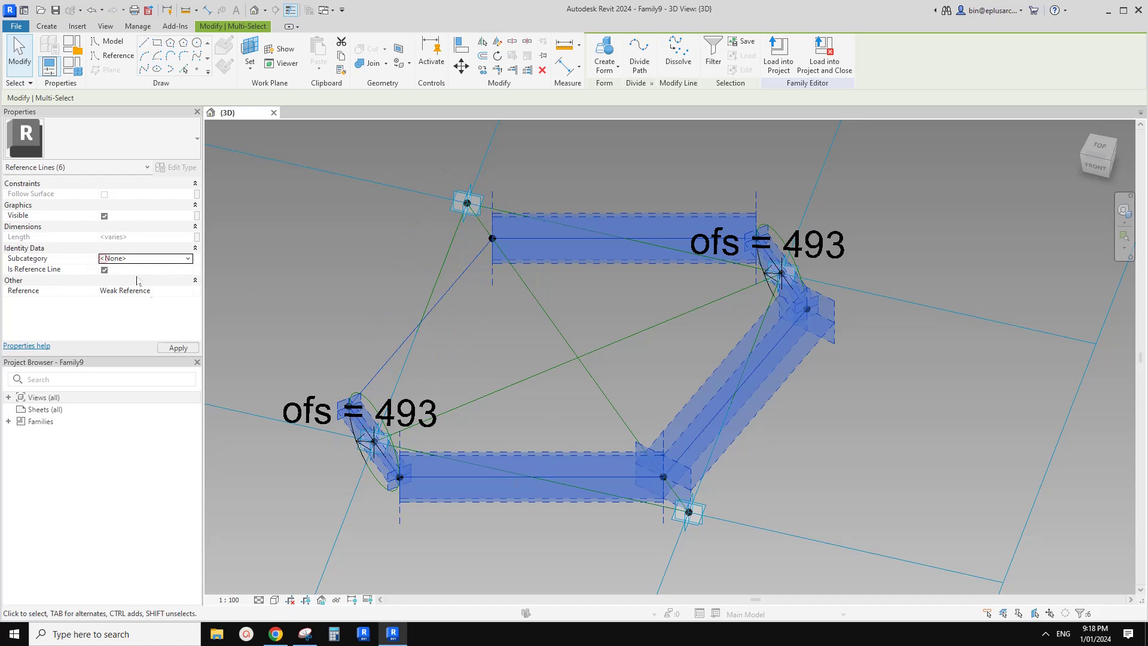
left_click(316, 212)
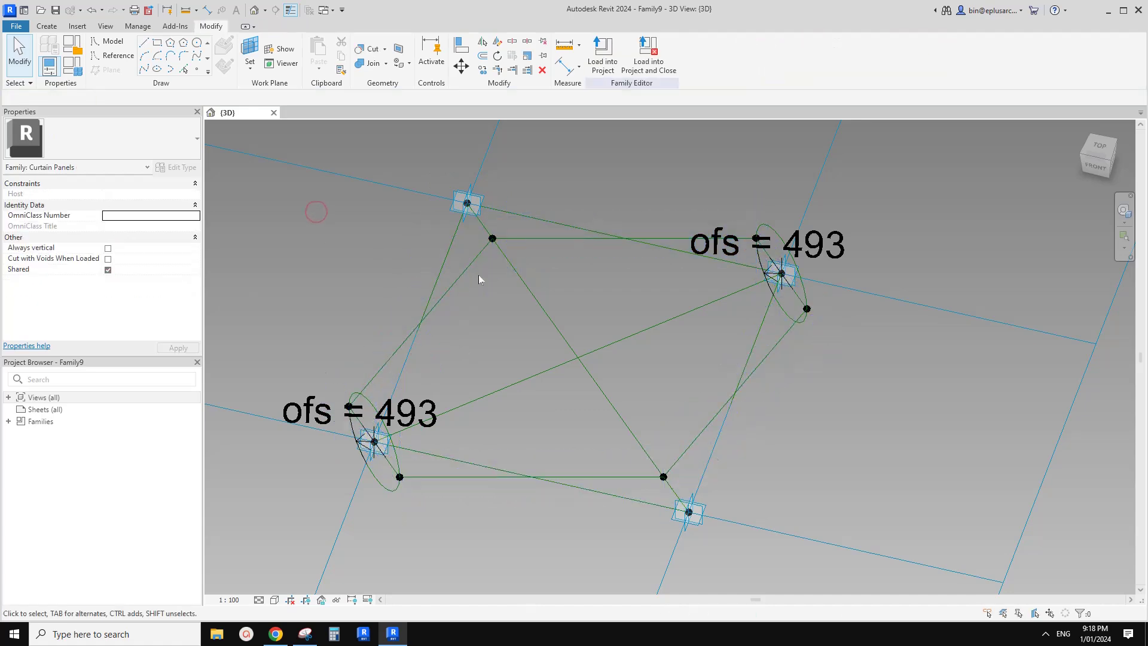
Create a solid extruded form from the closed six-line chain of reference lines
middle_click_drag(499, 303, 449, 294)
key("Tab")
left_click(478, 233)
middle_click_drag(489, 245, 502, 229, "shift")
left_click(597, 69)
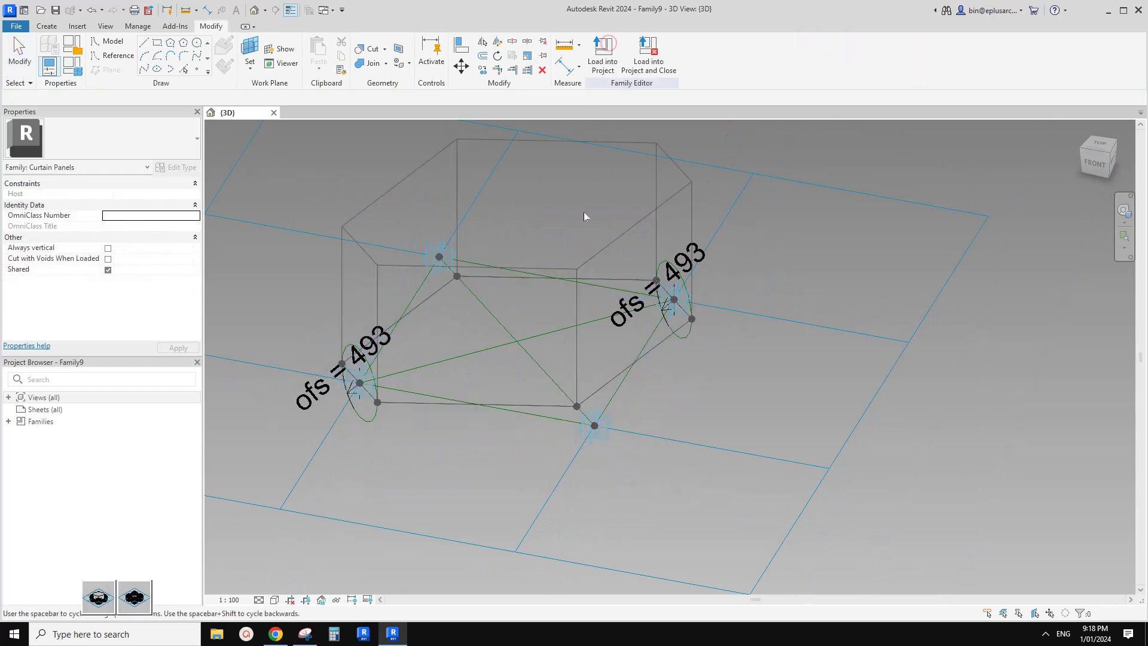
left_click(103, 597)
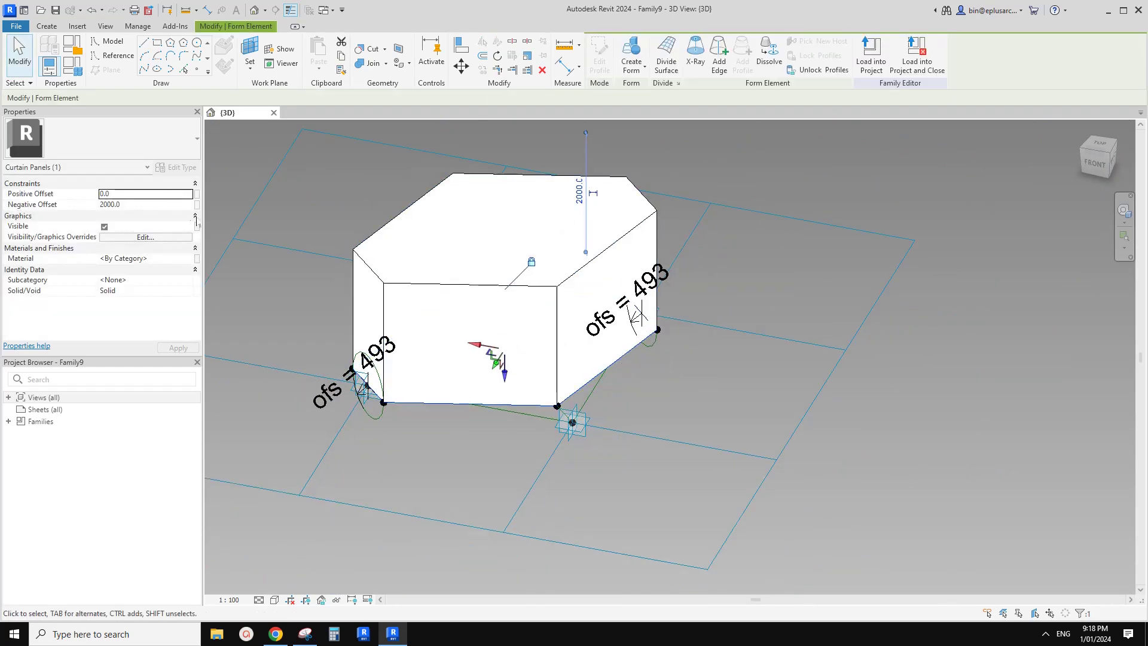
Set the hexagonal solid's negative offset to 100
left_click(175, 205)
middle_click_drag(494, 241, 444, 303, "shift")
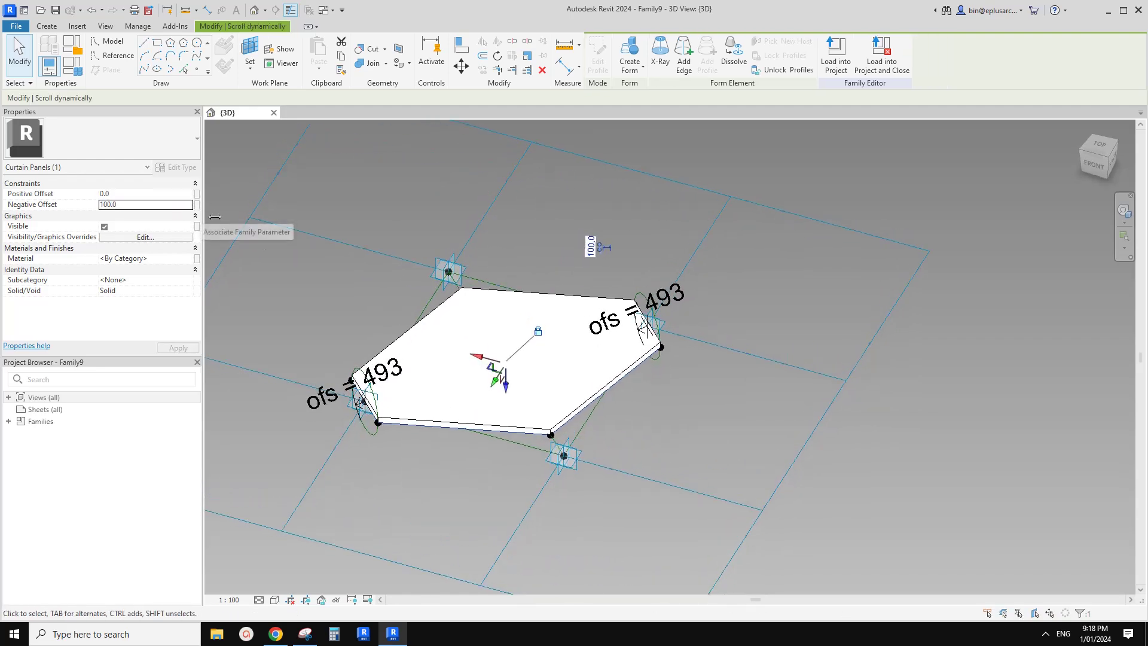
key("Escape")
middle_click_drag(472, 319, 624, 399, "shift")
scroll(543, 330, "up", 4)
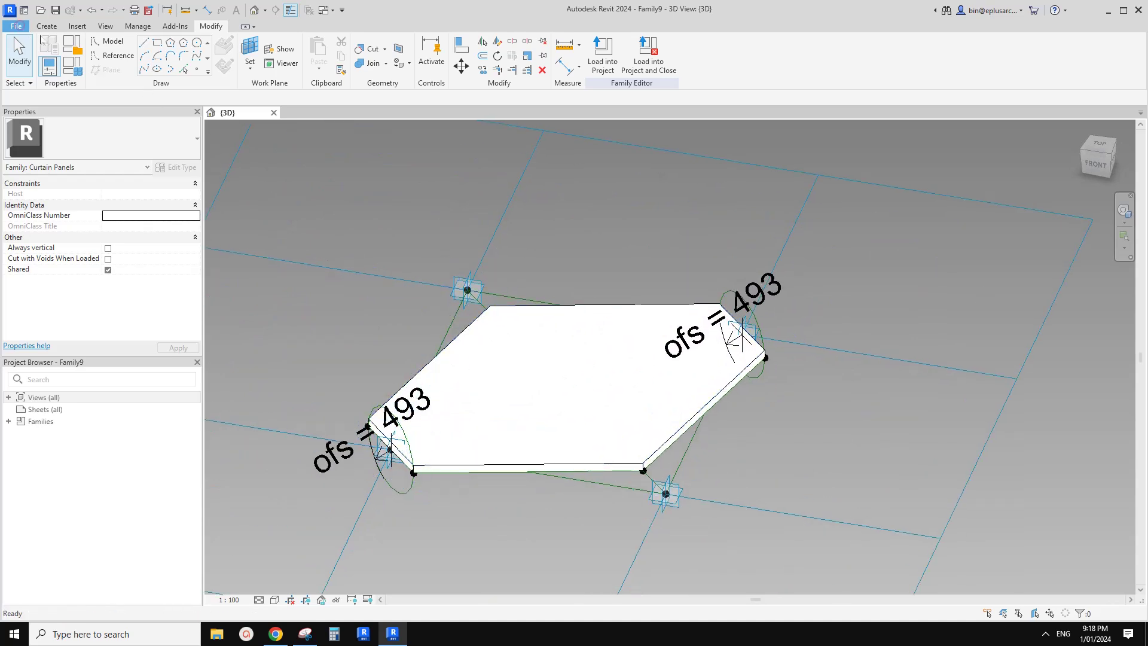
Create a new conceptual mass family from the Metric Mass.rft template
left_click(16, 26)
left_click(75, 72)
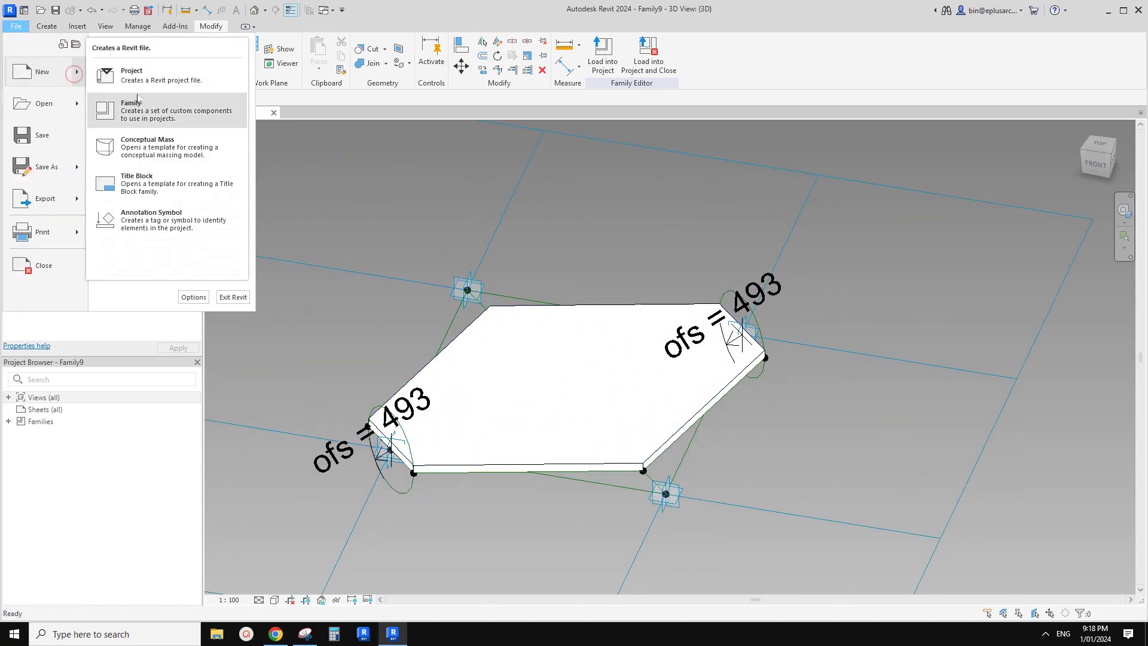
left_click(148, 147)
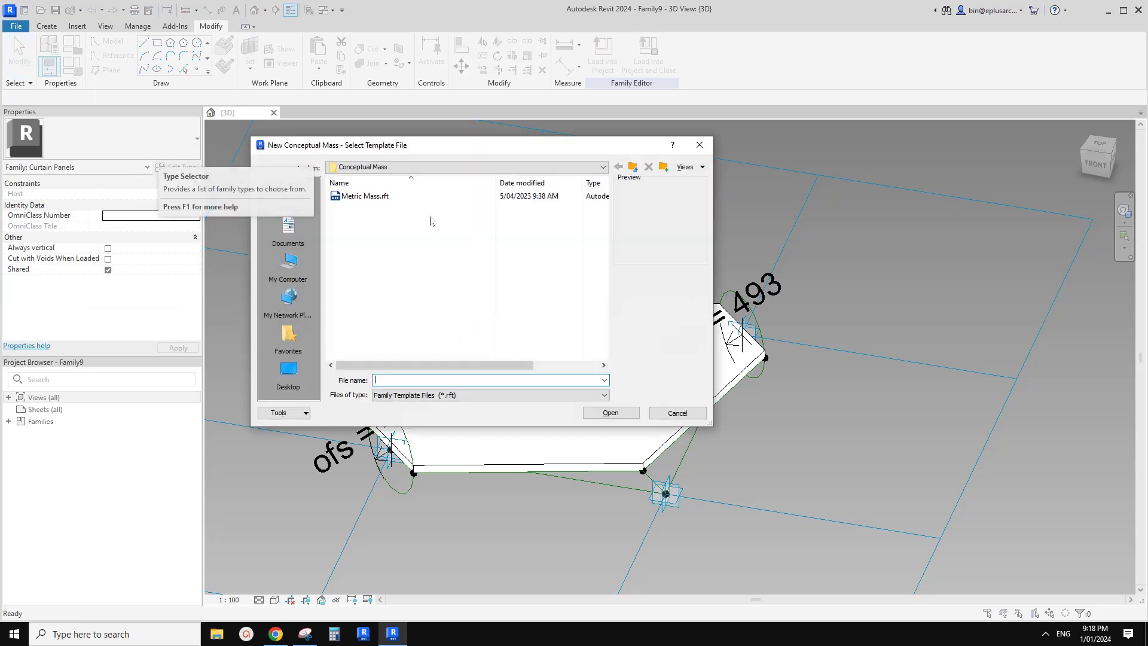
left_click(380, 196)
double_click(380, 196)
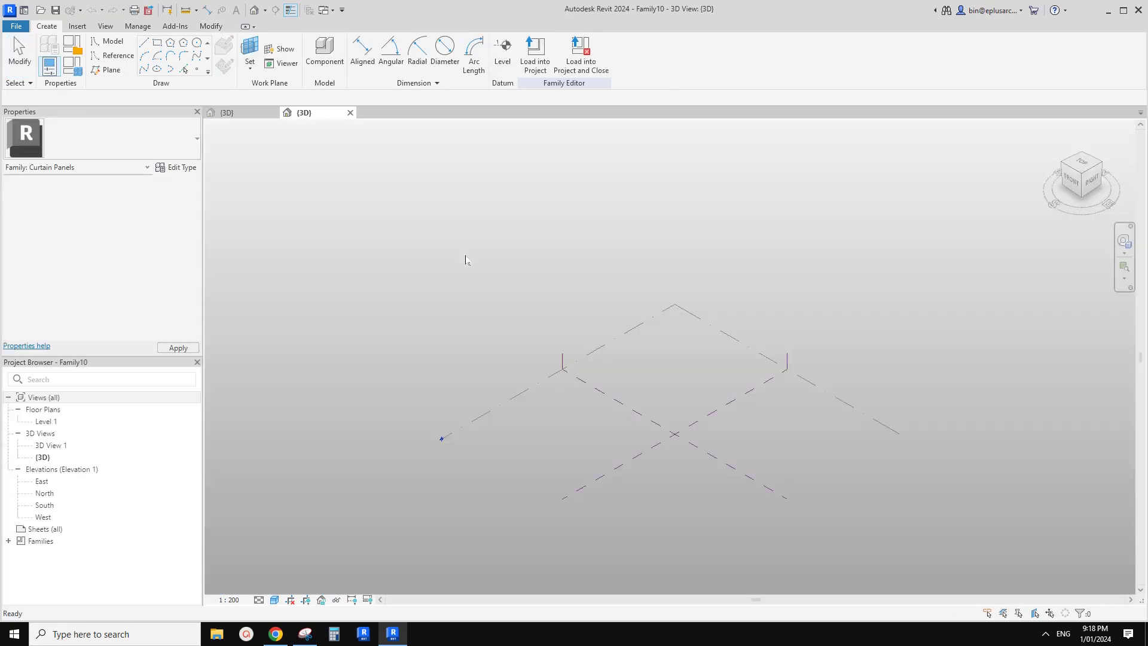
Draw a roughly square reference-line rectangle on Level 1 beside the vertical centre reference plane, across the horizontal one
left_click(103, 55)
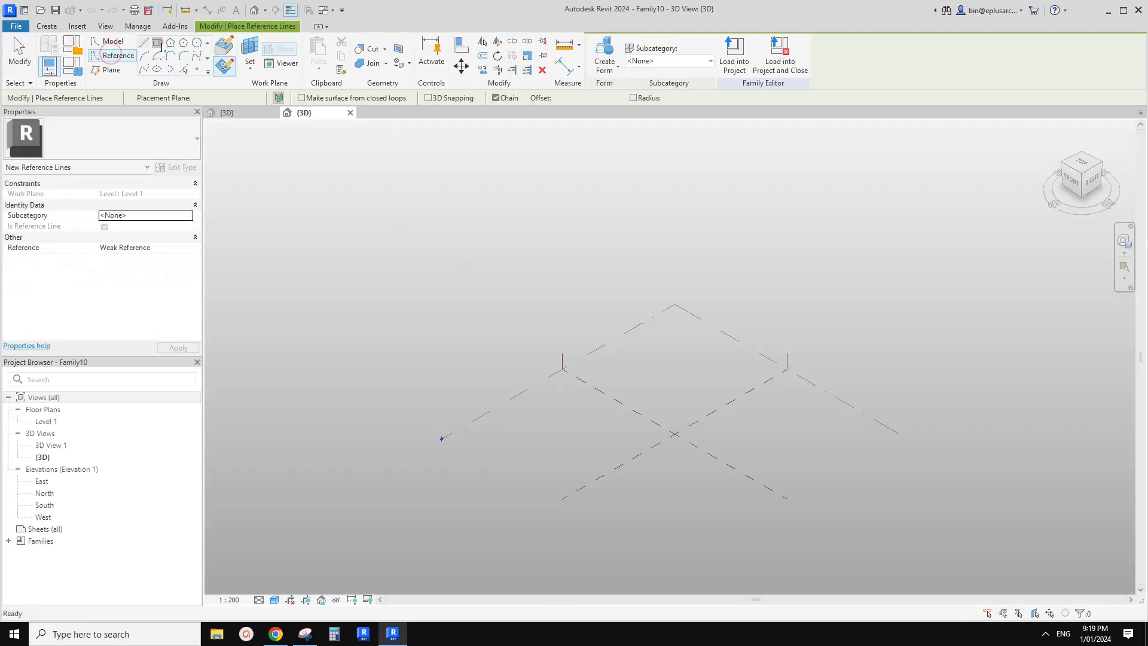
left_click(157, 42)
mouse_move(604, 319)
middle_mouse_down()
mouse_move(577, 317)
mouse_move(617, 325)
mouse_move(702, 384)
mouse_move(520, 438)
mouse_move(446, 366)
middle_mouse_up()
left_click(436, 354)
left_click(548, 466)
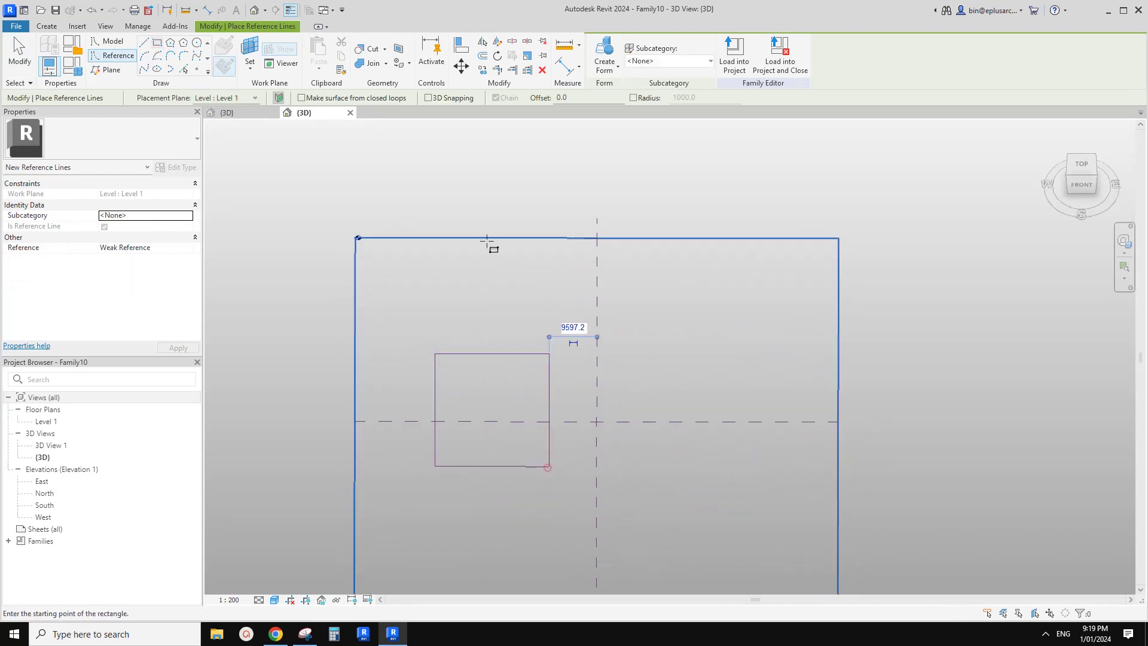
Create a flat planar surface form from the rectangle's four reference lines
key("Escape")
key("Tab")
left_click(537, 355)
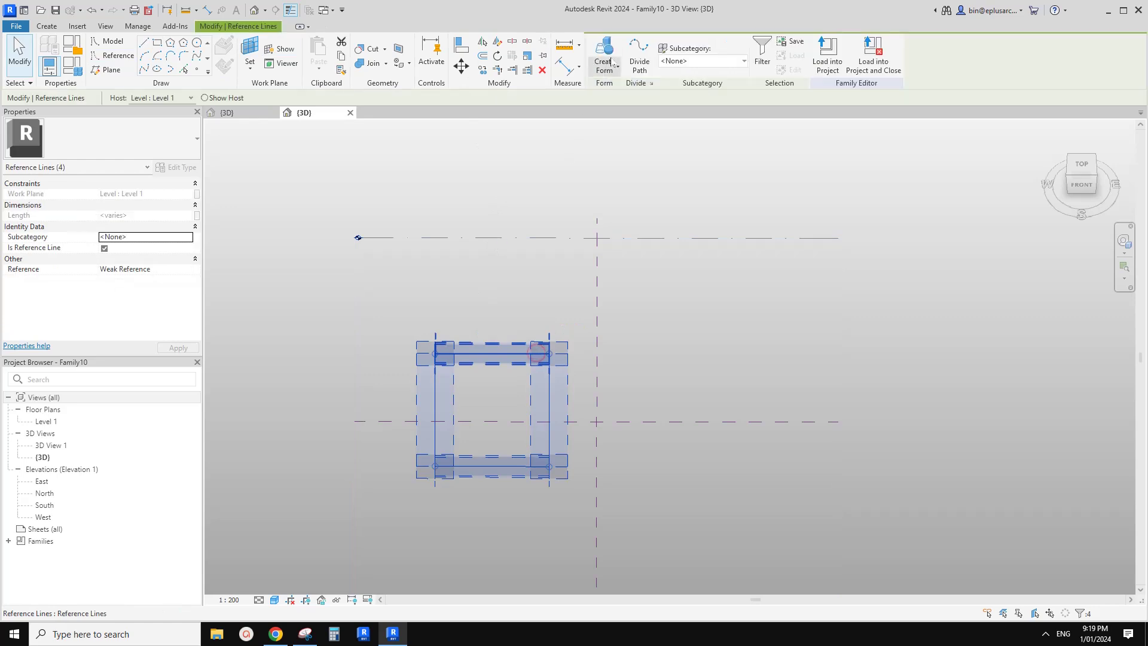
left_click(609, 66)
left_click(456, 555)
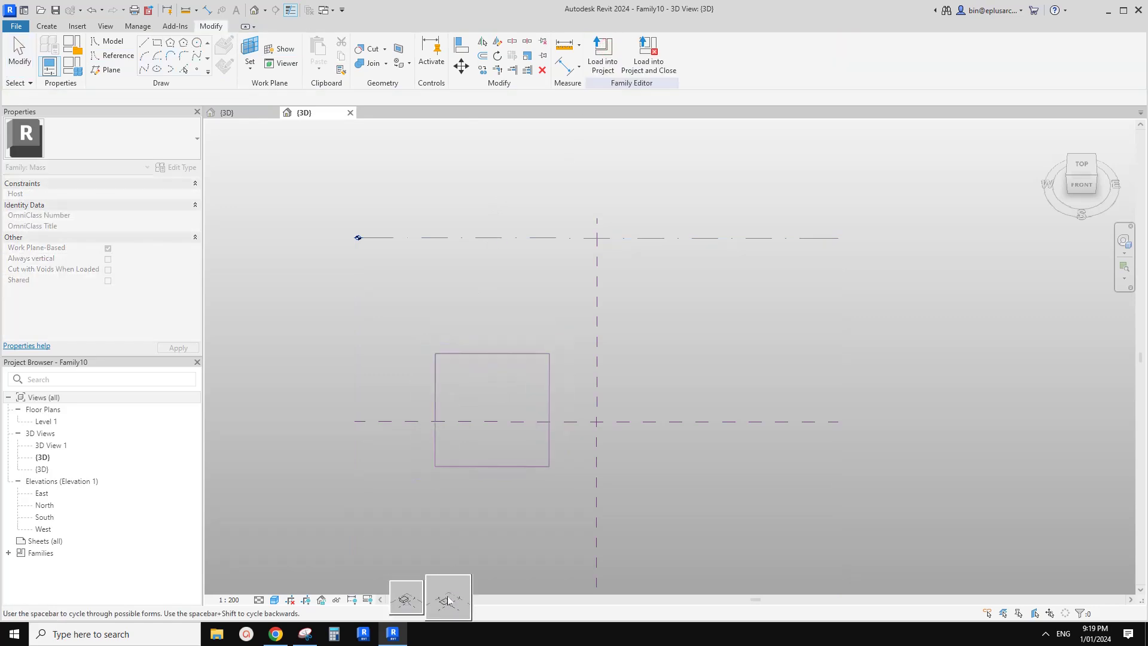
middle_click_drag(503, 423, 505, 374, "shift")
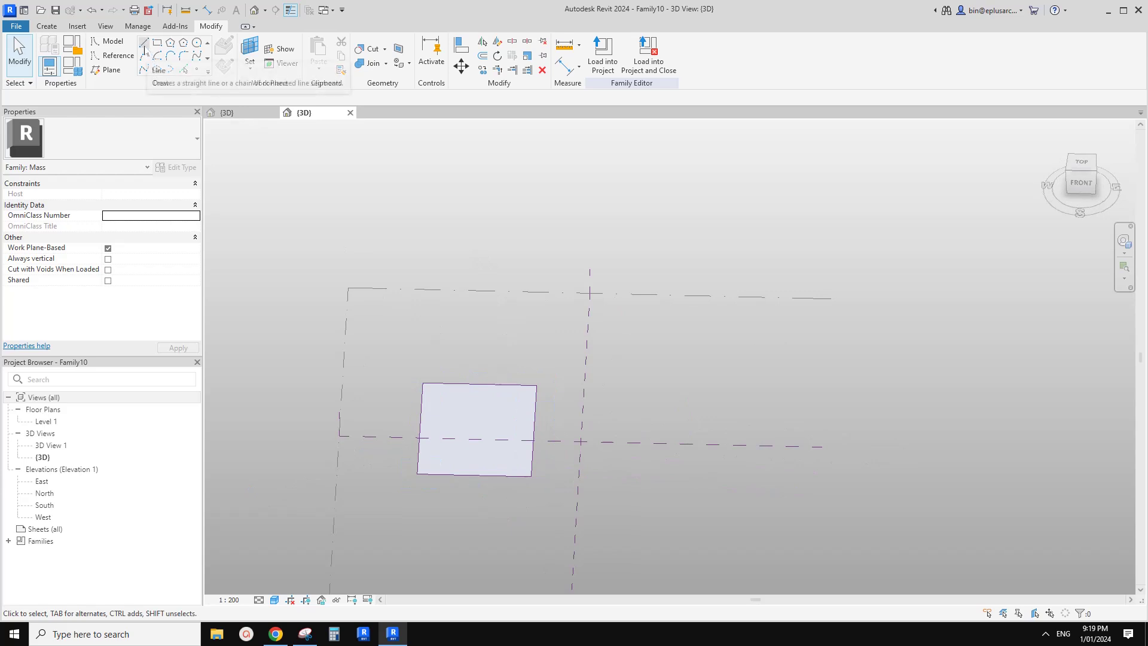
Draw a straight reference line about 23000 mm long on Level 1, across the vertical centre plane from the flat surface
left_click(114, 55)
middle_click_drag(679, 331, 568, 342)
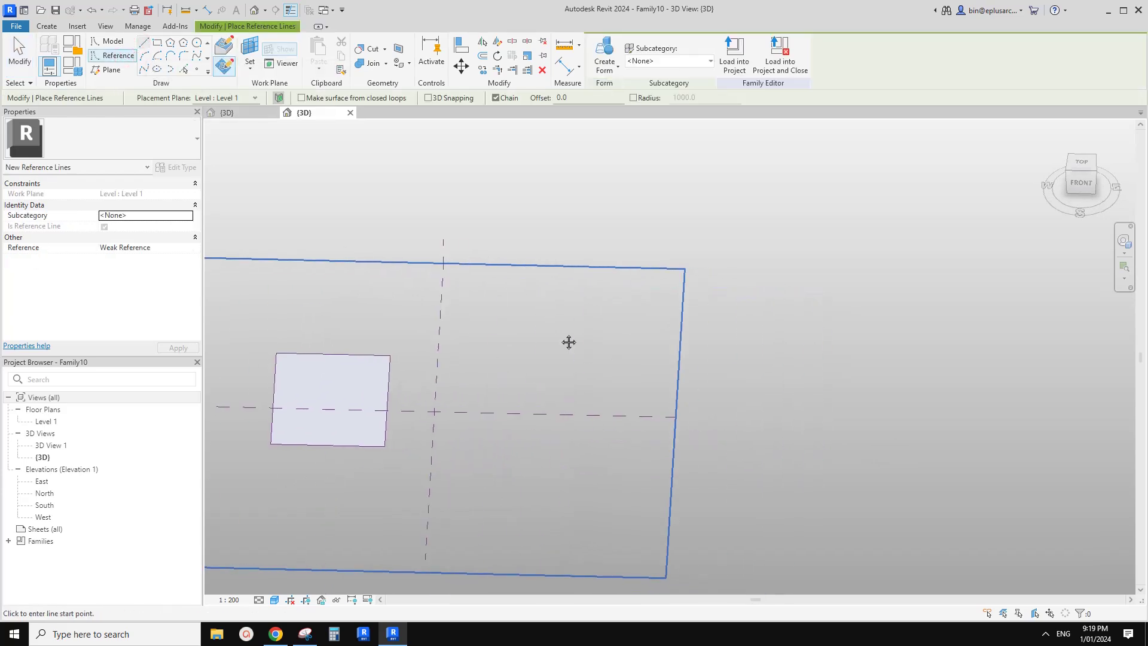
left_click(603, 367)
key("Escape")
key("Escape")
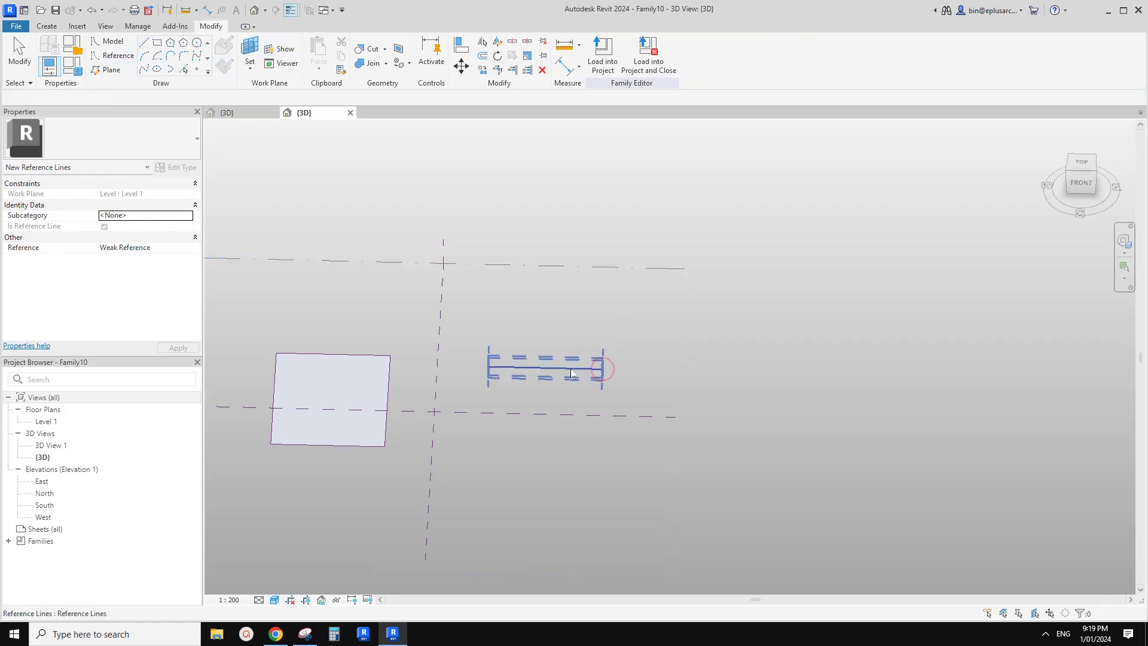
Create a vertical surface form from the single reference line
left_click(557, 366)
middle_click_drag(557, 361, 591, 268, "shift")
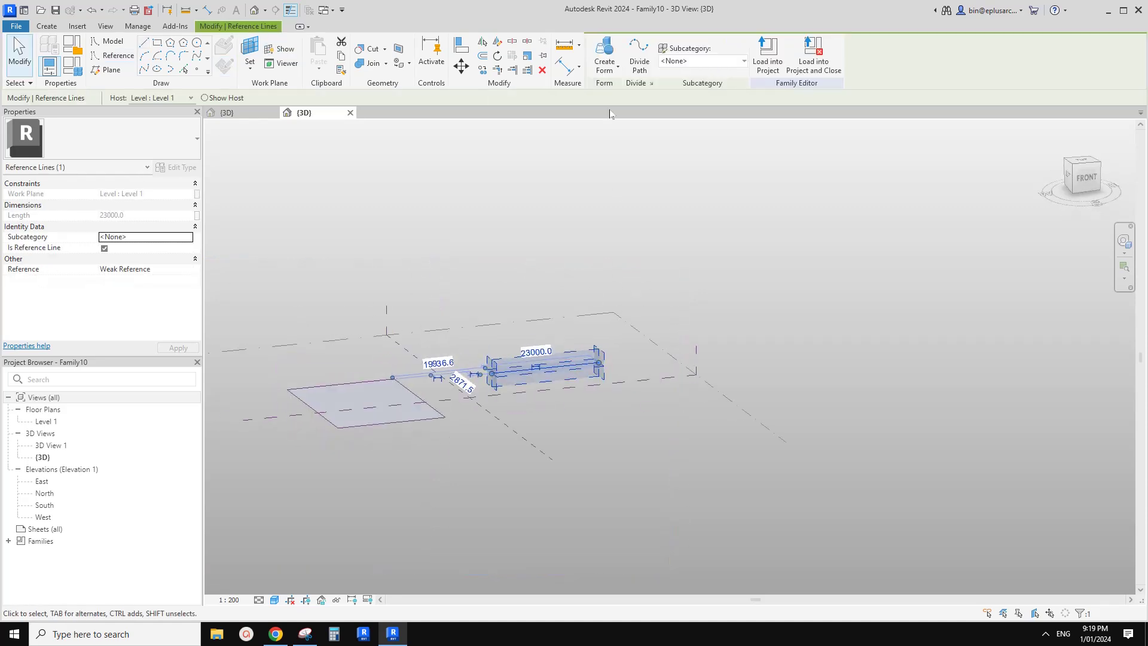
left_click(605, 54)
scroll(551, 333, "up", 2)
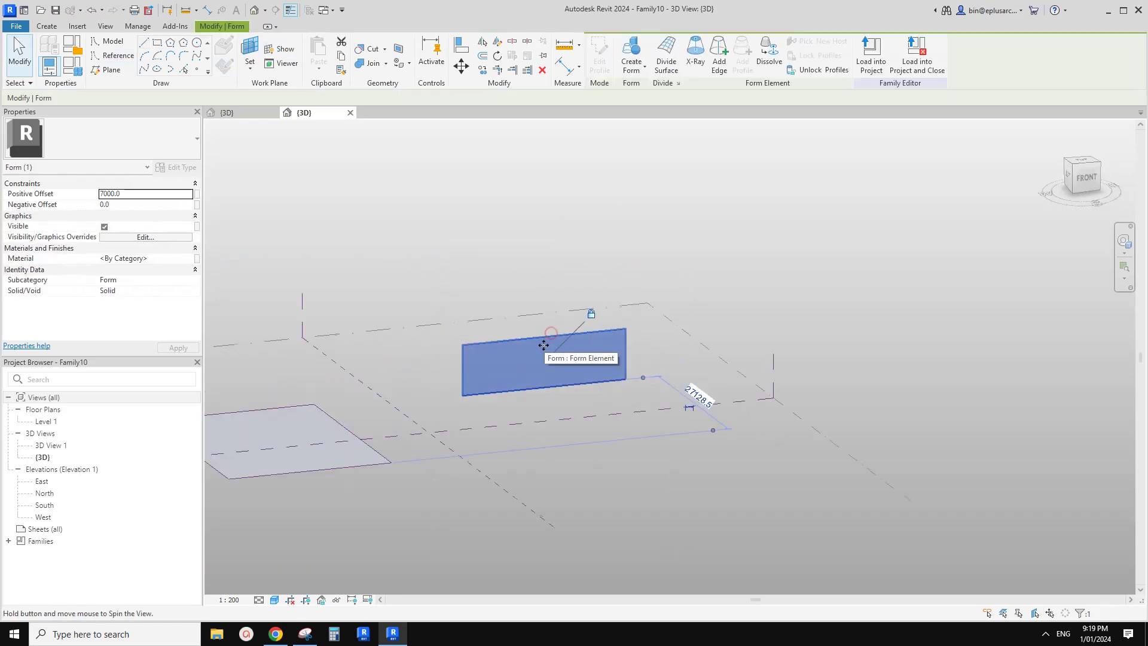
mouse_move(543, 345)
middle_mouse_down("shift")
mouse_move(586, 359)
mouse_move(638, 346)
mouse_move(527, 367)
mouse_move(539, 358)
middle_mouse_up("shift")
left_click(589, 358)
left_click(587, 329)
key("Escape")
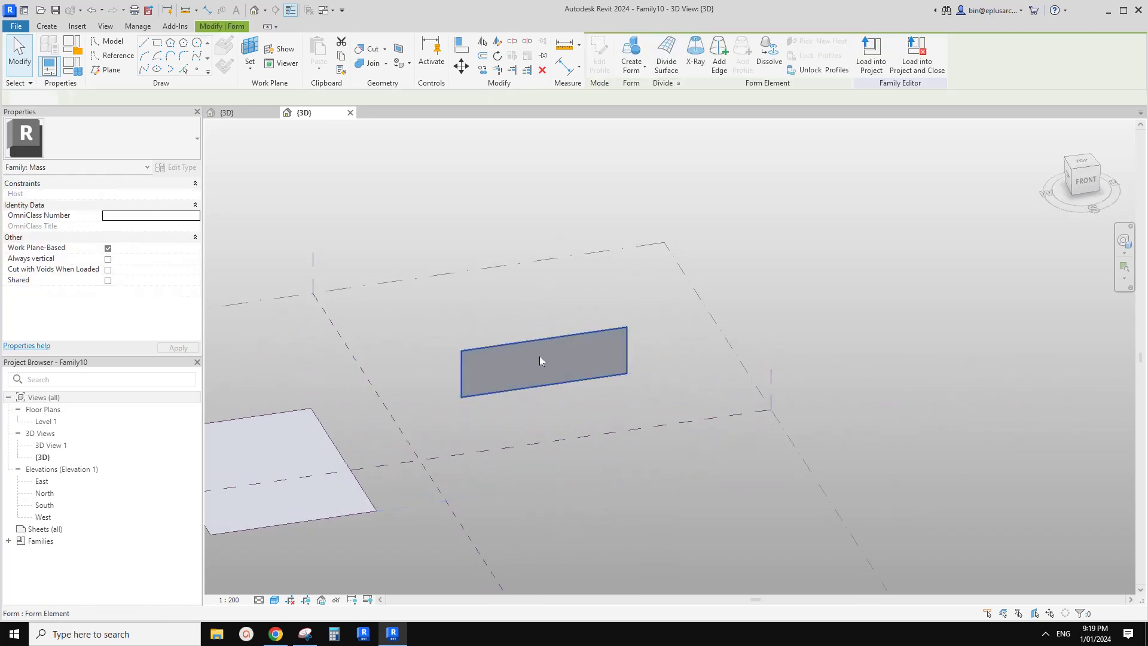
Set the vertical surface's positive offset to 15000
left_click(540, 342)
left_click(138, 196)
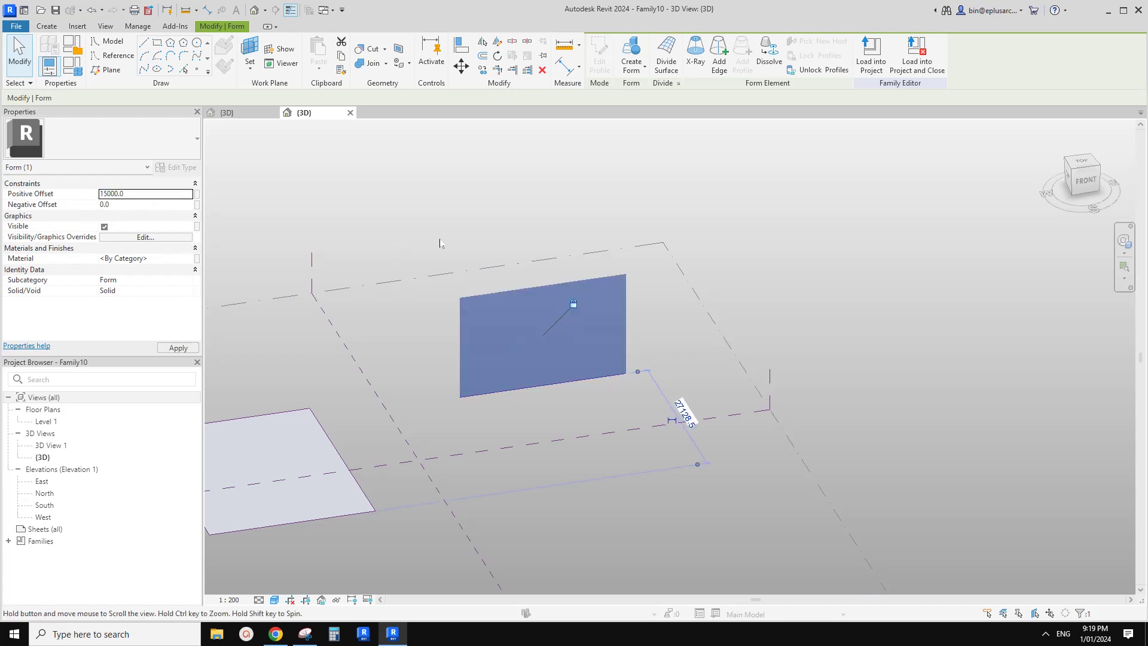
key("Escape")
Examine the vertical and horizontal surfaces of the mass from different angles
scroll(561, 286, "down", 1)
middle_click_drag(561, 287, 566, 359, "shift")
left_click(561, 285)
left_click(617, 343)
left_click(569, 321)
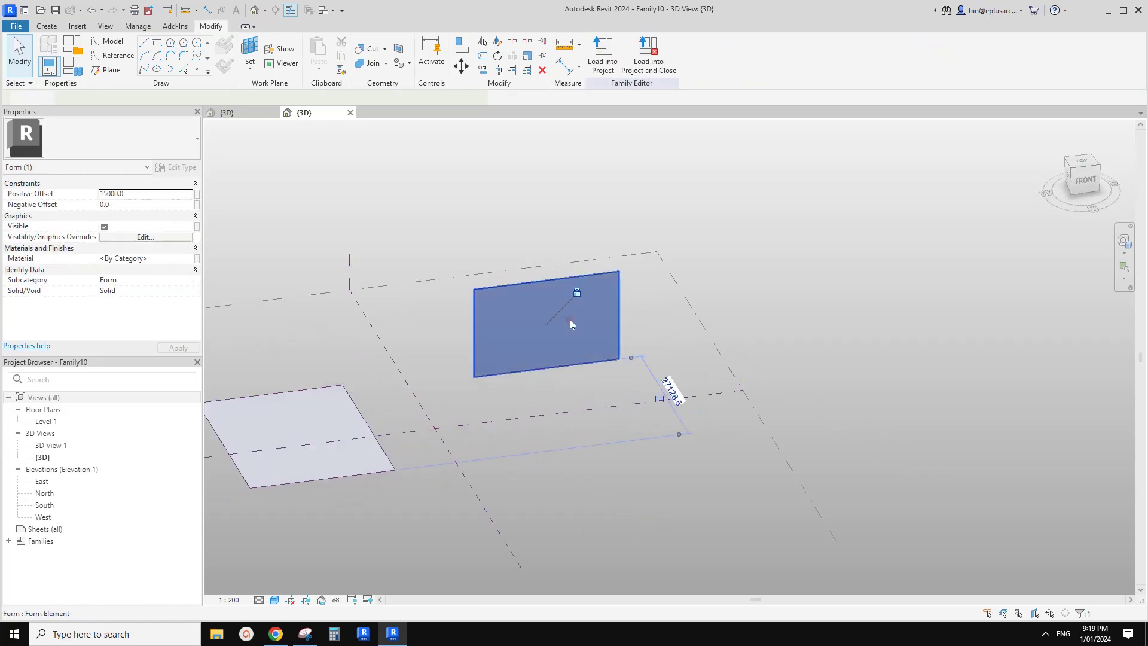
middle_click_drag(569, 320, 573, 261, "shift")
middle_click_drag(513, 384, 454, 404, "shift")
scroll(451, 362, "up", 2)
key("Escape")
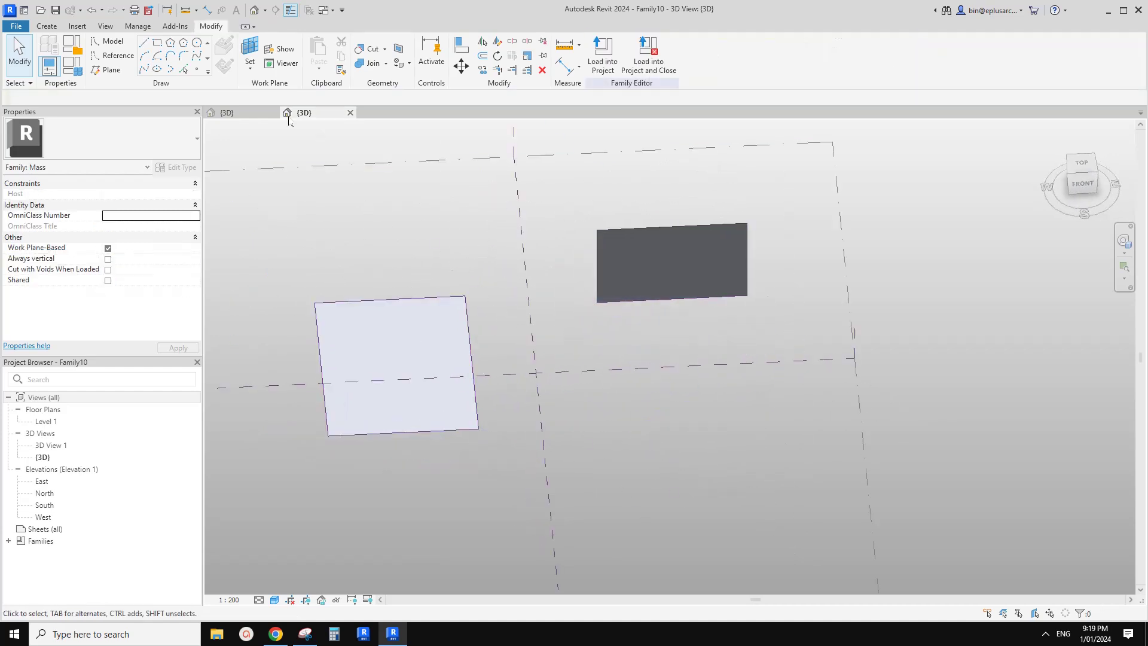
Load the curtain panel family into the mass family and divide the horizontal surface
left_click(249, 115)
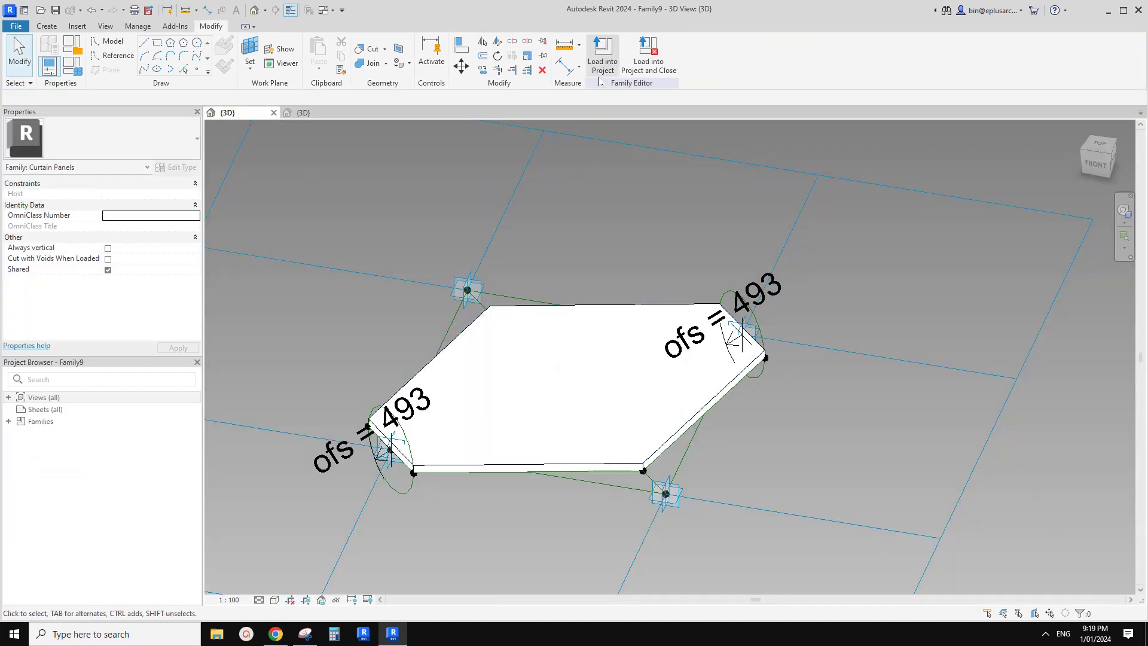
left_click(601, 69)
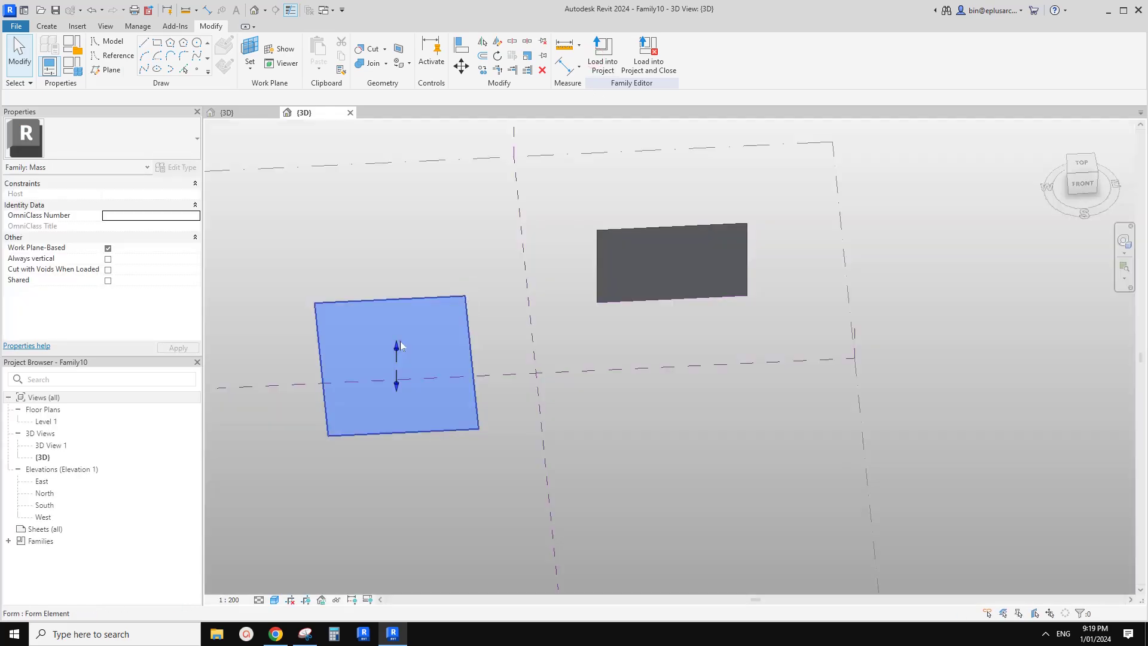
left_click(400, 342)
left_click(662, 65)
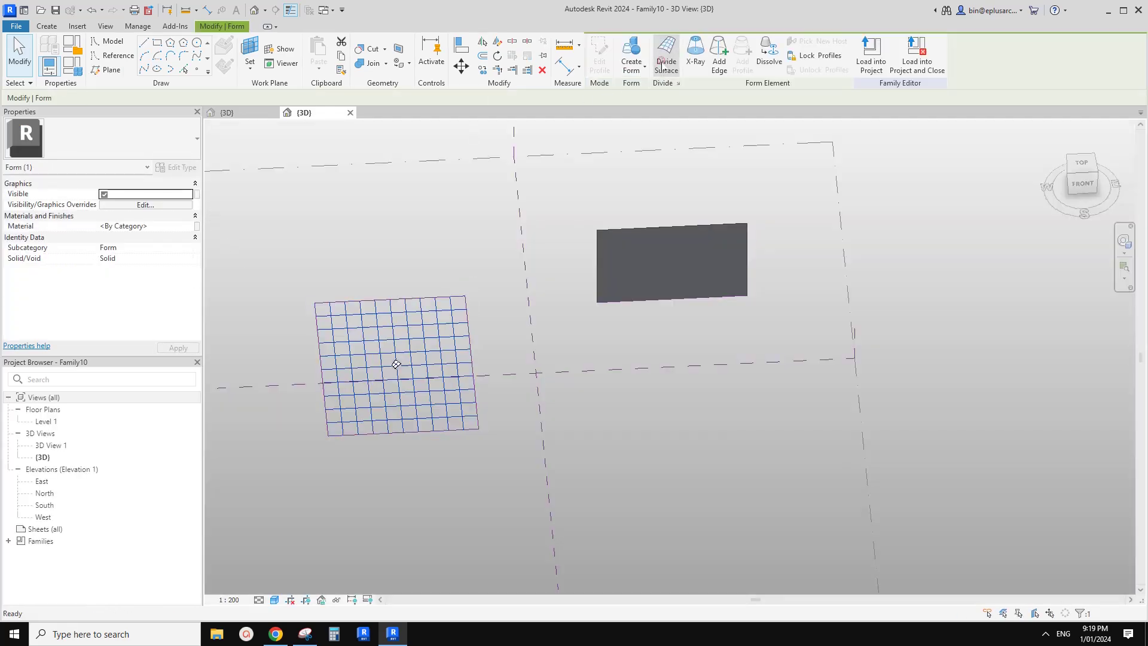
Set both the U grid and V grid layouts of the divided surface to Fixed Distance
middle_click_drag(430, 343, 249, 267, "shift")
left_click(176, 227)
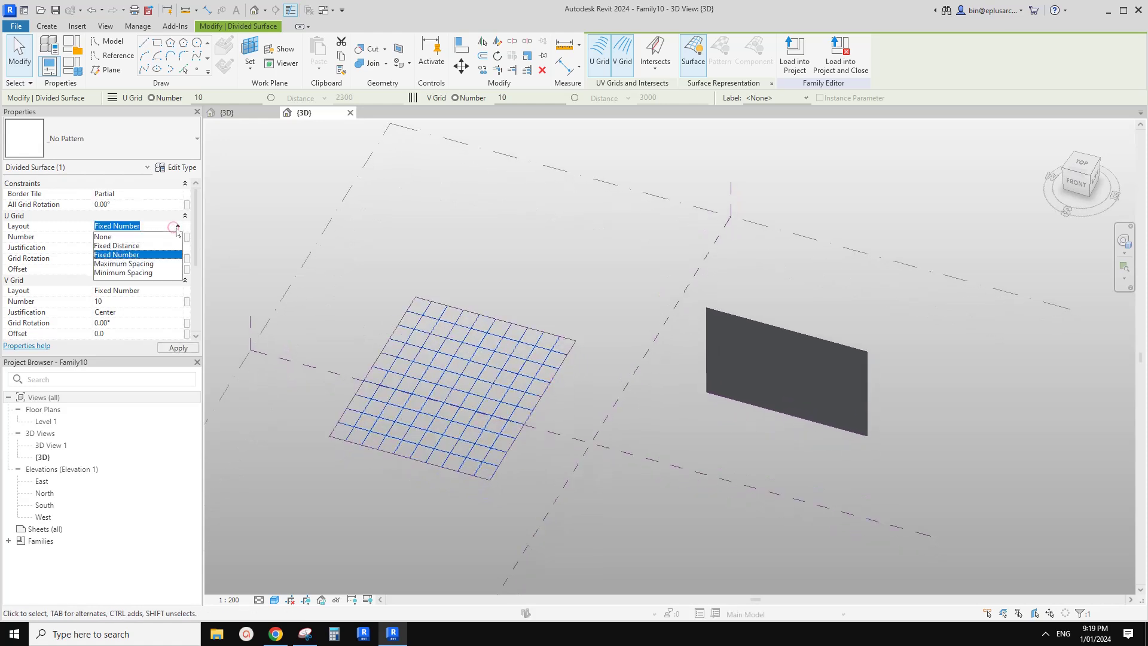
left_click(135, 245)
left_click(177, 290)
left_click(131, 310)
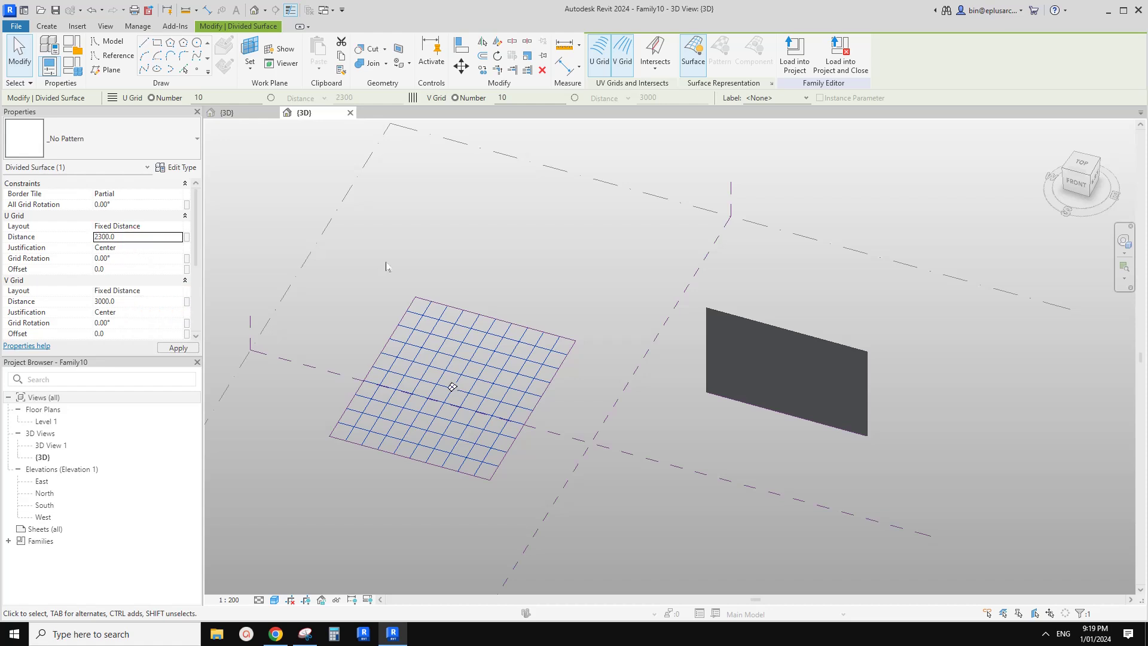
left_click(410, 225)
Check the lamella pattern sketch in the Snipping Tool and return to the mass family in Revit
scroll(335, 592, "up", 1)
left_click(305, 633)
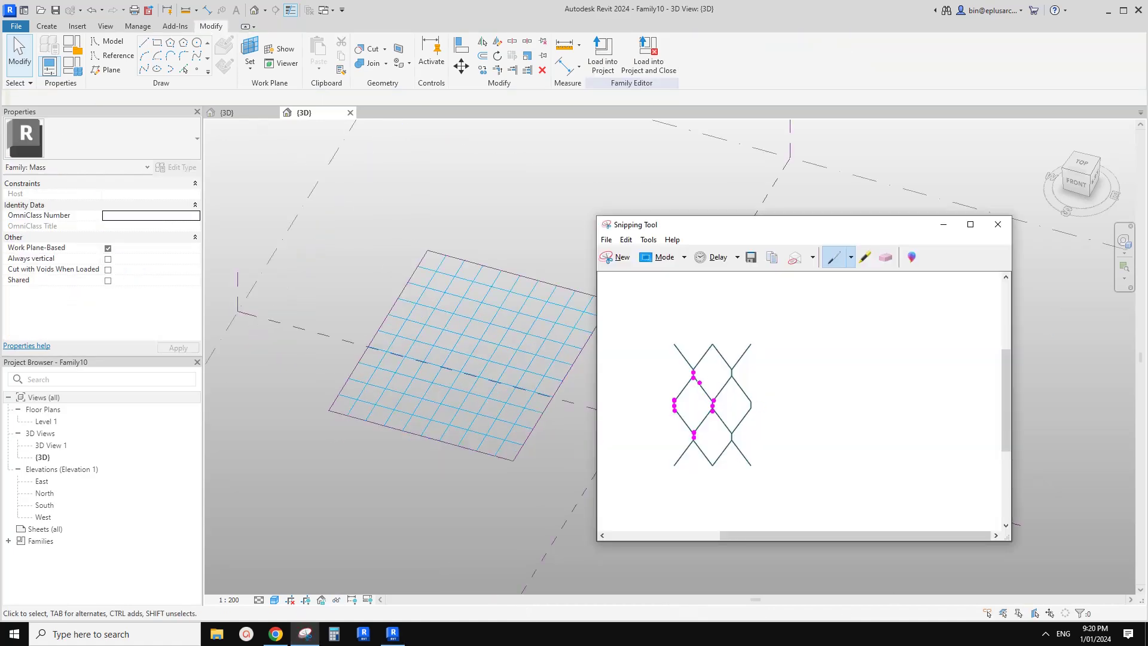
left_click(448, 317)
Set the divided surface's U grid distance to 3000
left_click(499, 269)
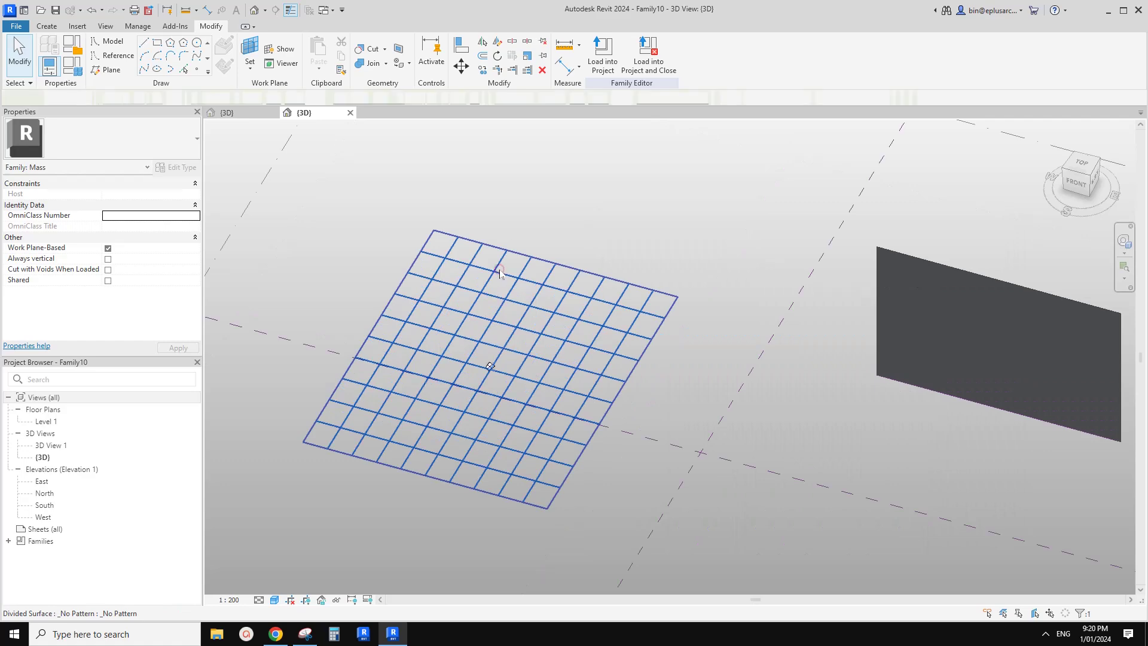
middle_click_drag(500, 269, 538, 317, "shift")
scroll(538, 311, "up", 1)
middle_click_drag(524, 316, 515, 318)
left_click(142, 238)
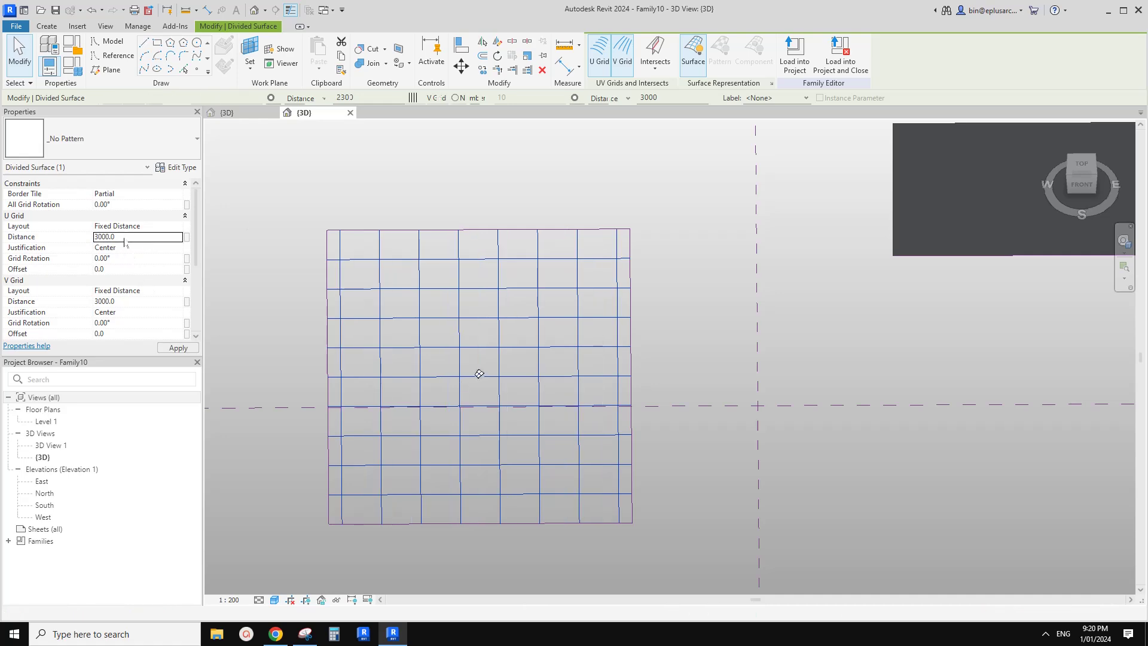
Set the divided surface's All Grid Rotation to 45°
middle_click_drag(477, 377, 440, 335, "shift")
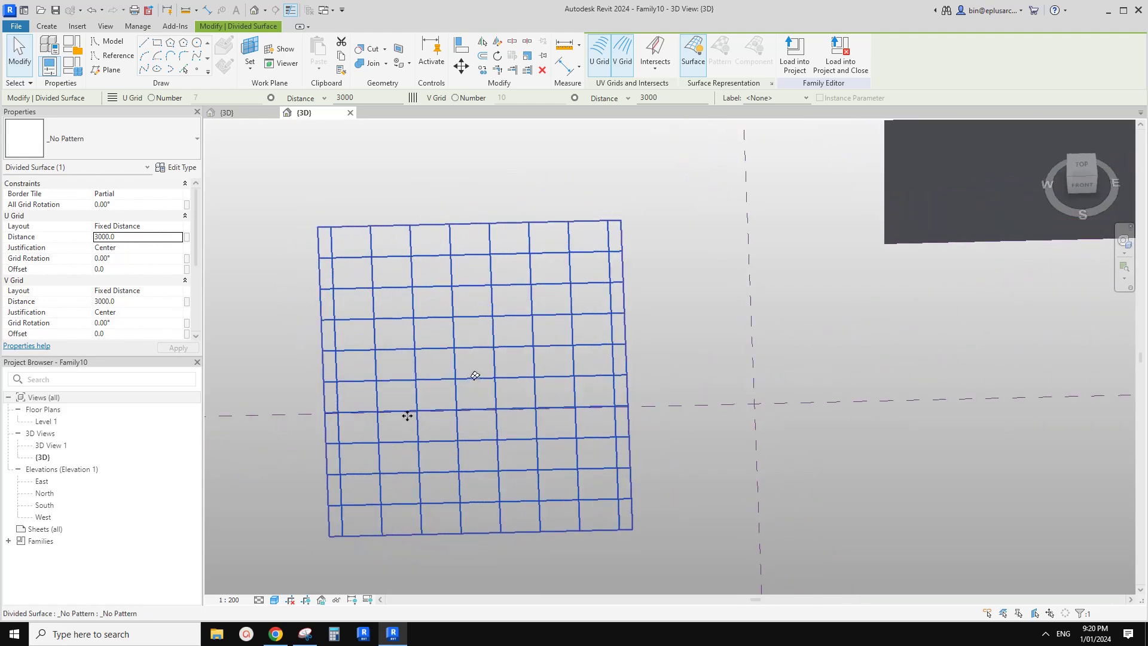
middle_click_drag(407, 415, 400, 394)
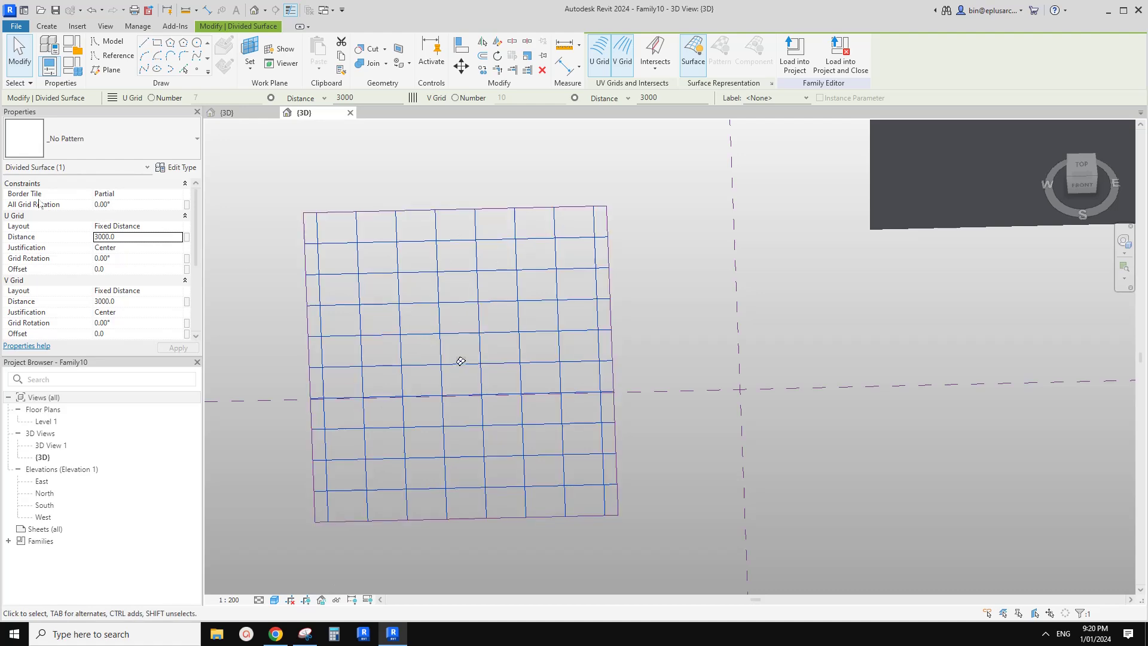
left_click(130, 206)
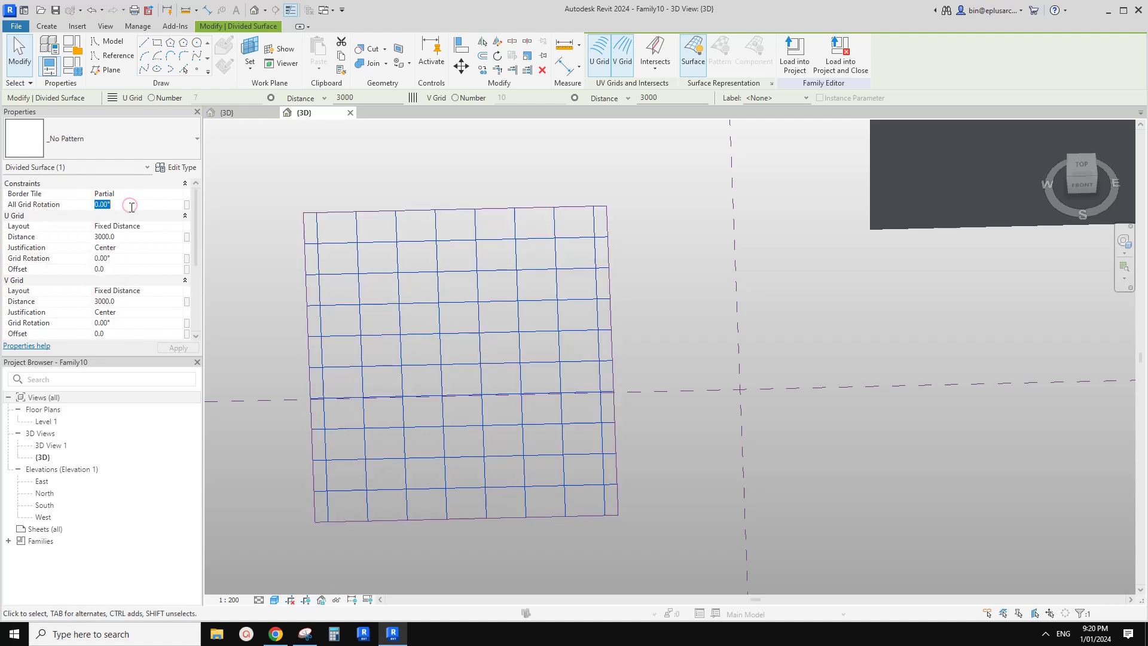
type("45")
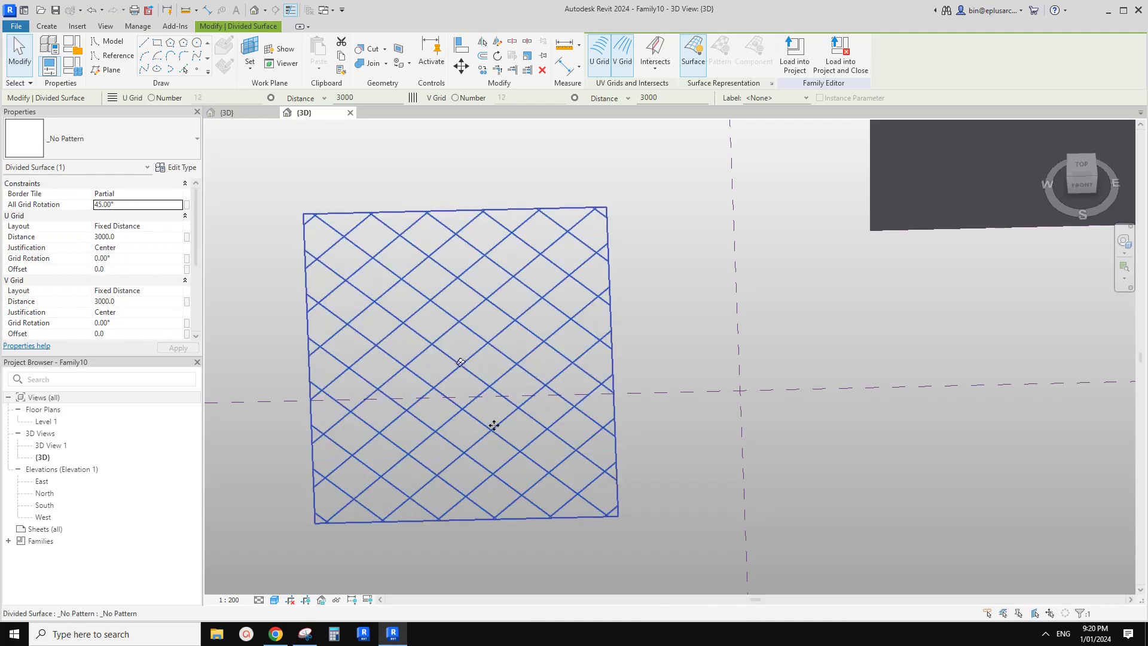
Try a U grid rotation of 15° and a V grid rotation of -15° on the divided surface
middle_click_drag(494, 425, 437, 321, "shift")
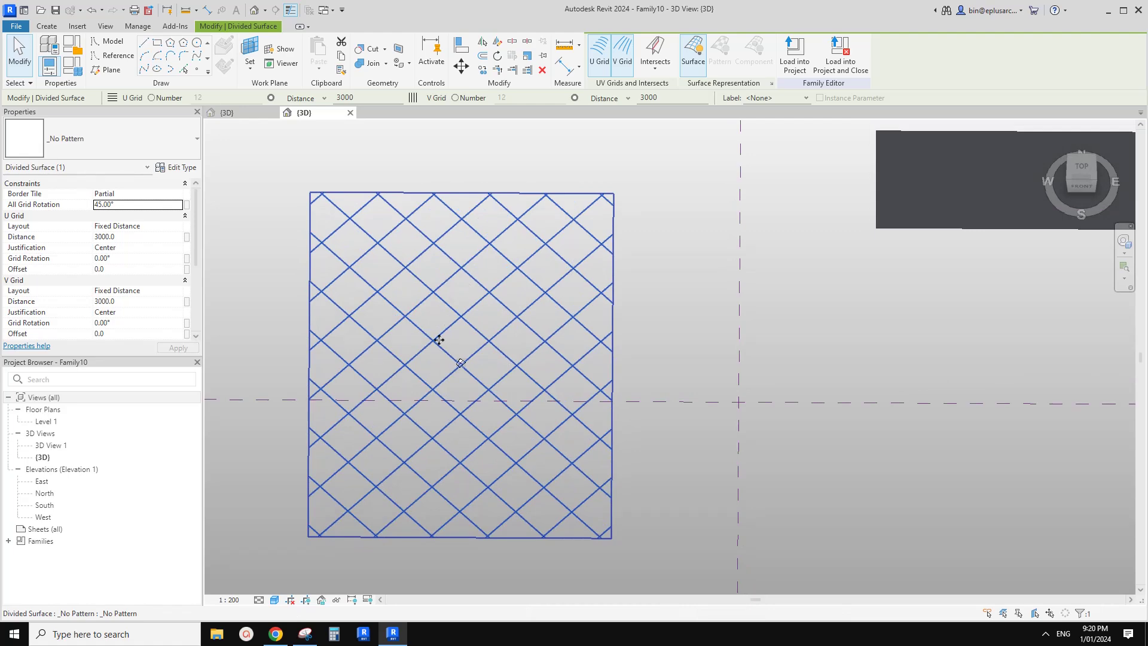
middle_click_drag(464, 358, 419, 353, "shift")
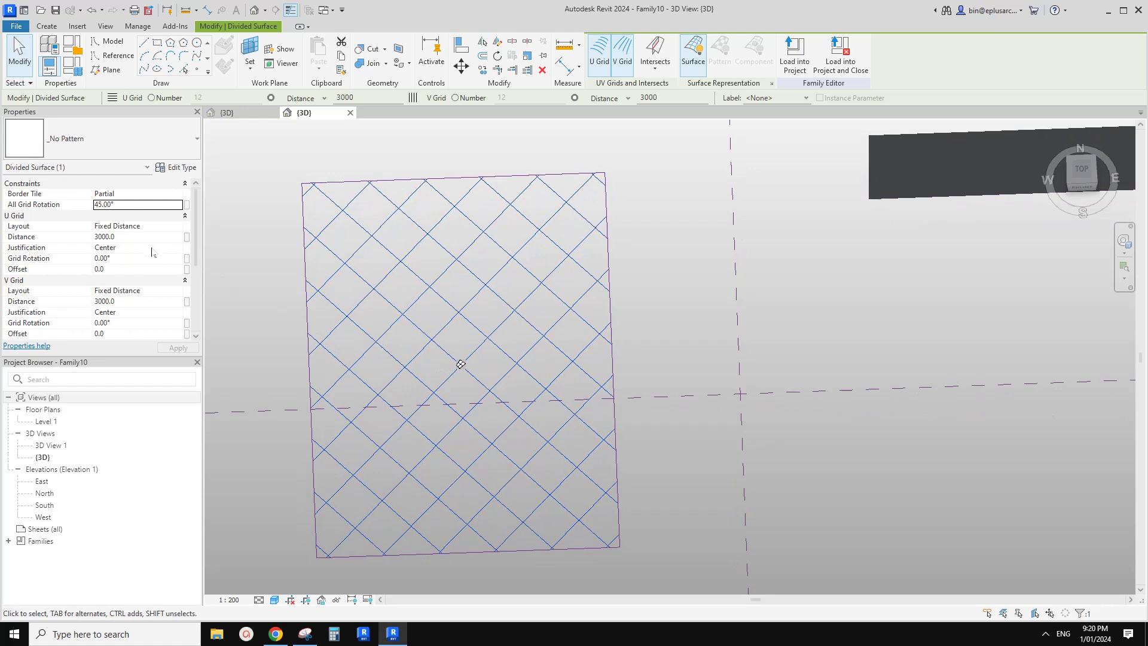
left_click(125, 260)
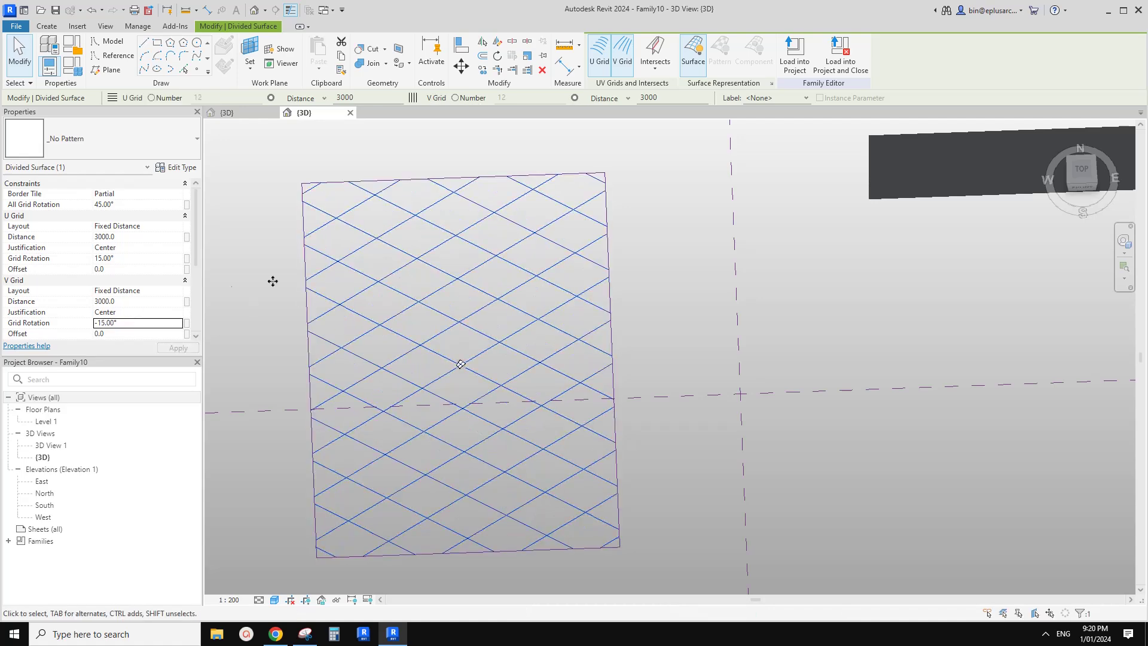
Reverse the grid rotations of the divided surface to -15° for the U grid and 15° for the V grid
left_click(128, 262)
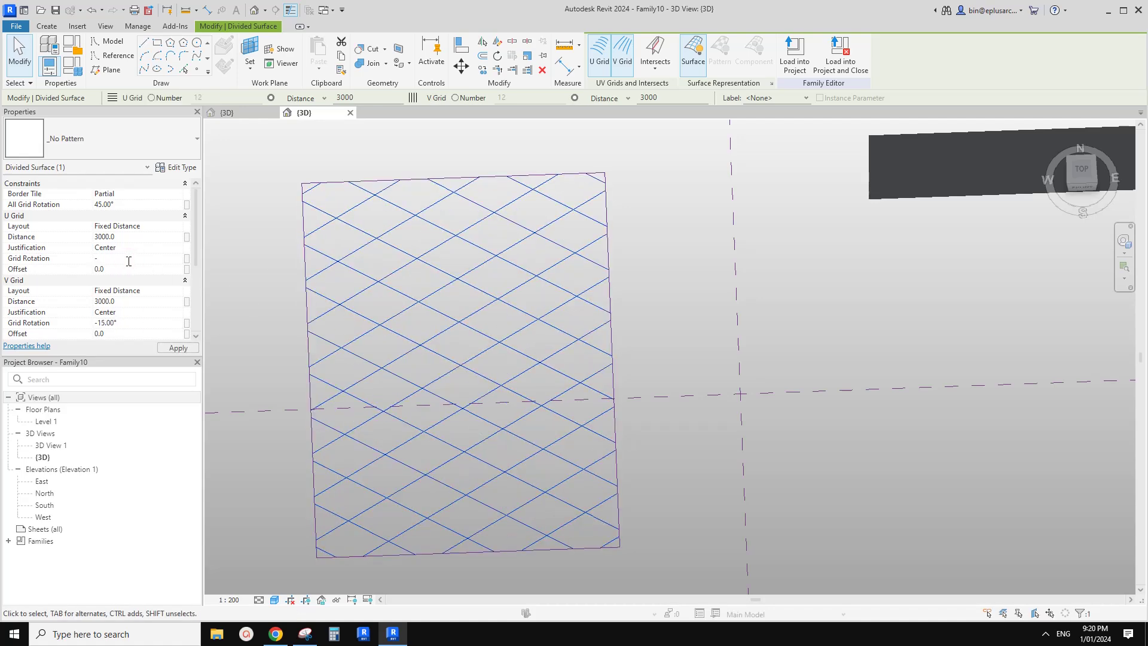
left_click(129, 324)
type("1")
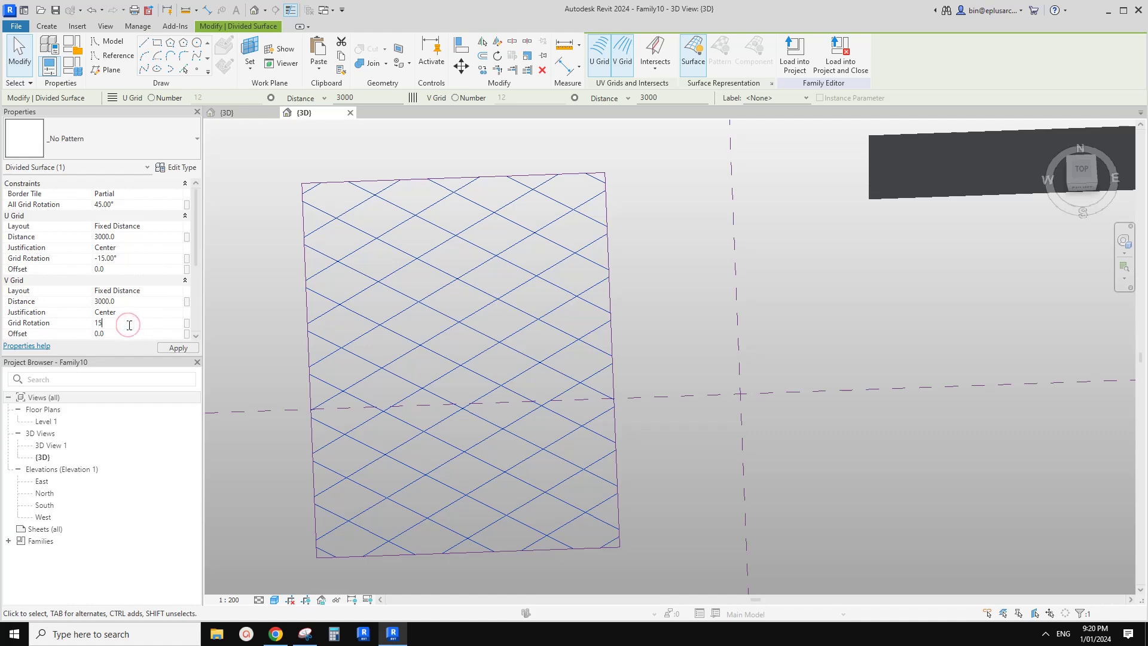
middle_click(460, 364)
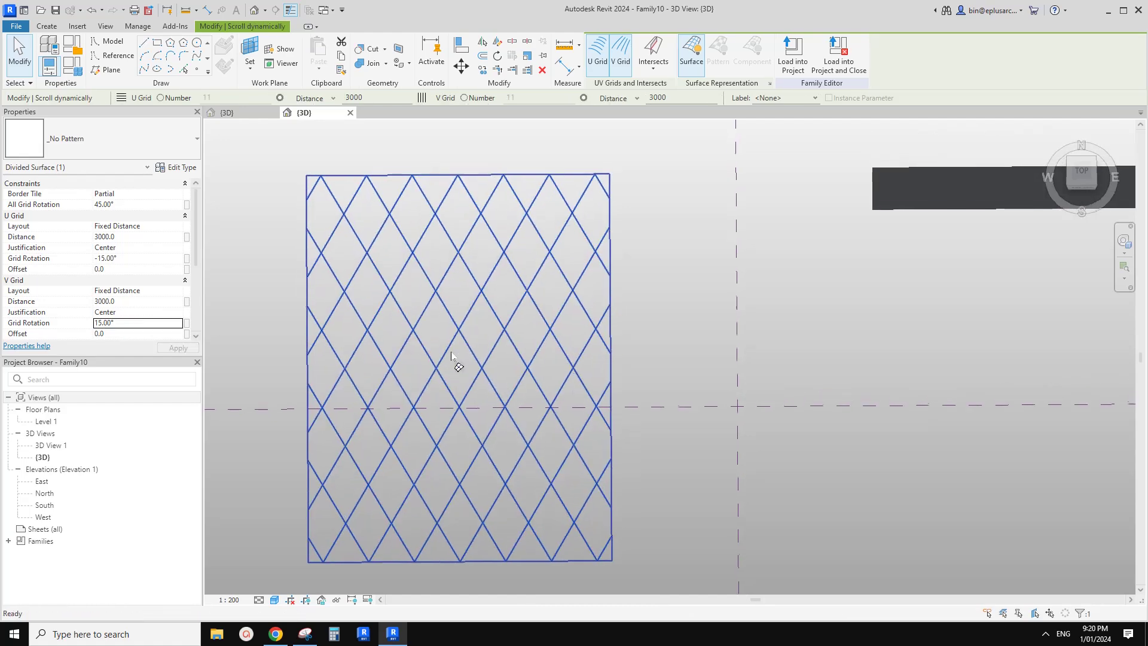
Check the lamella sketch in the Snipping Tool, and in Revit set the U grid rotation to -10° and the V grid rotation to 10°
left_click(304, 634)
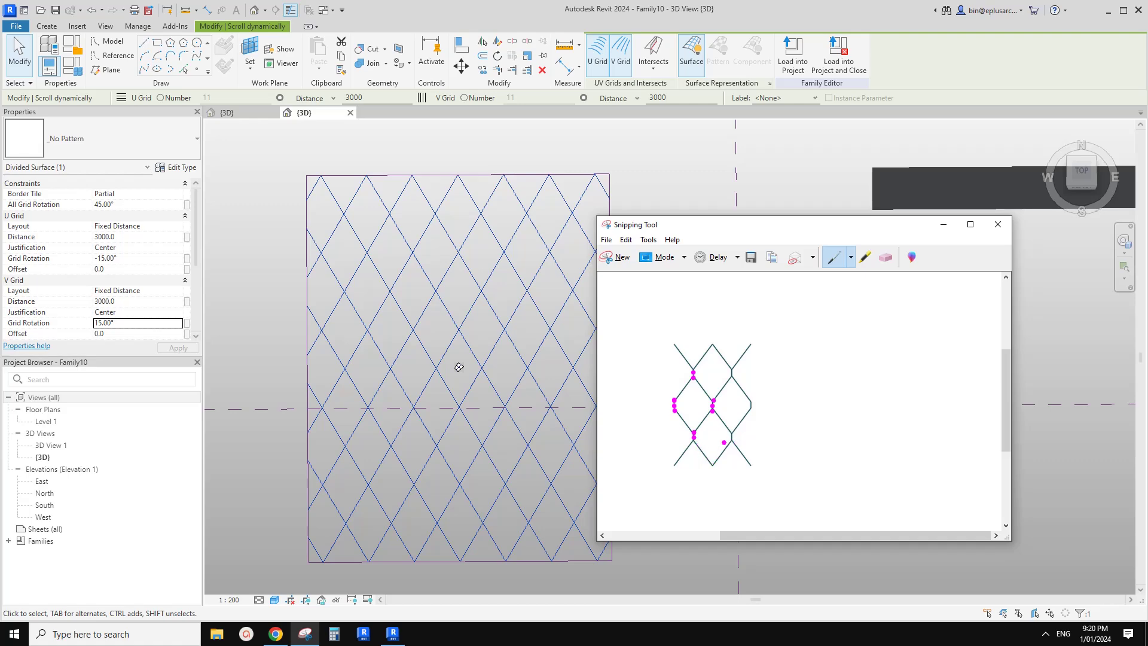
left_click(567, 398)
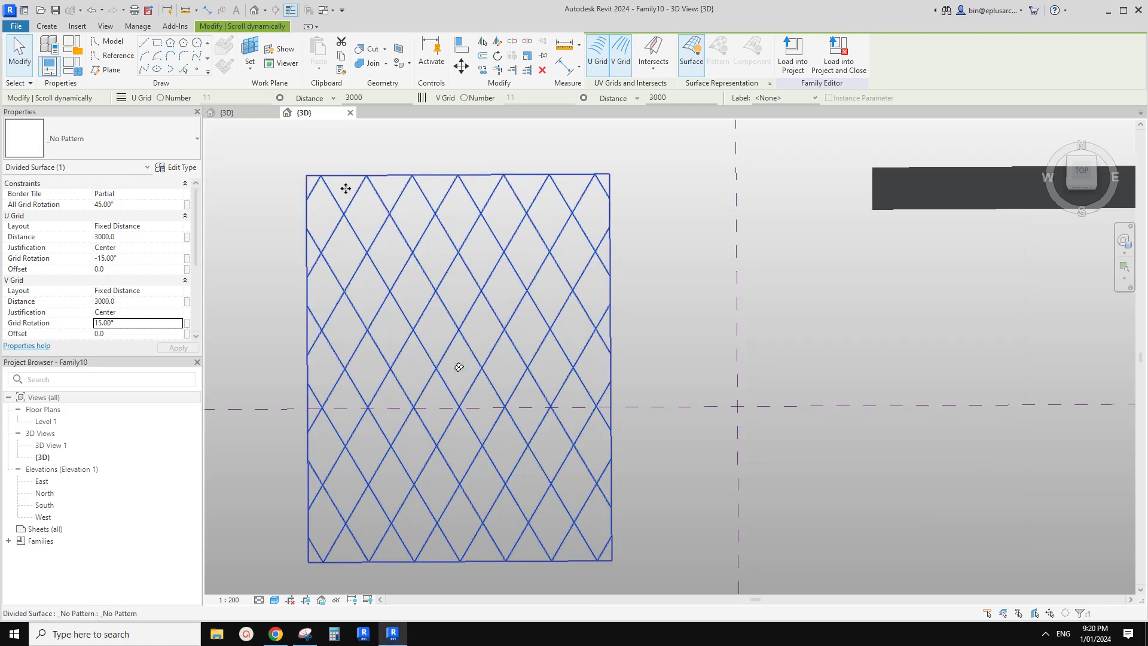
left_click(138, 259)
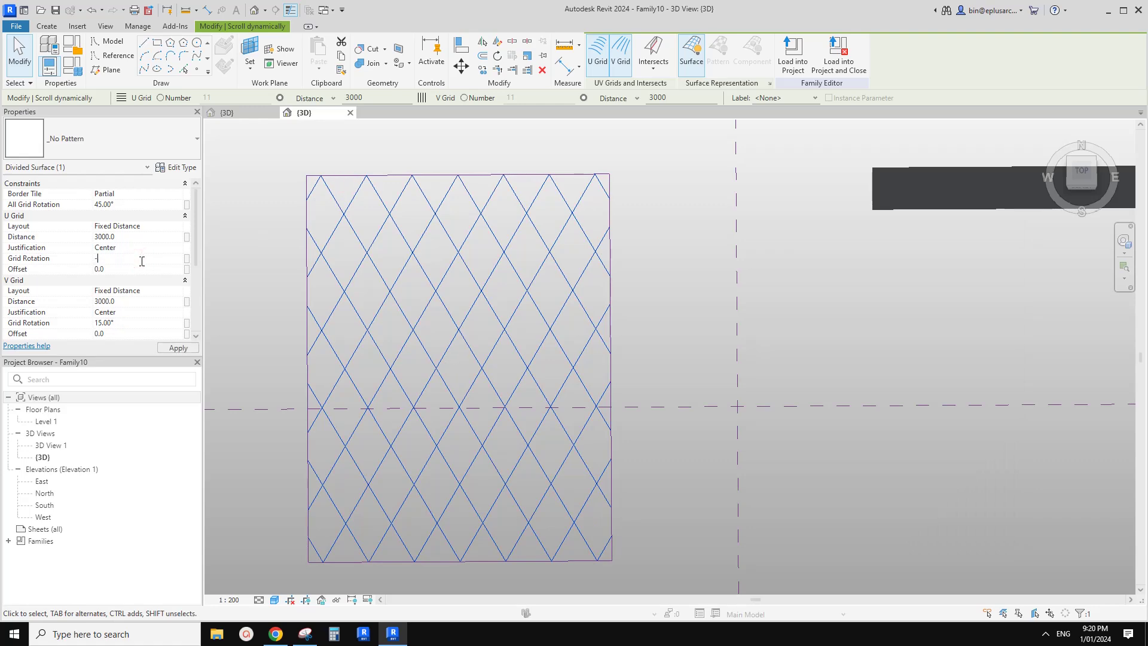
left_click(127, 325)
type("1")
middle_click_drag(454, 302, 454, 300)
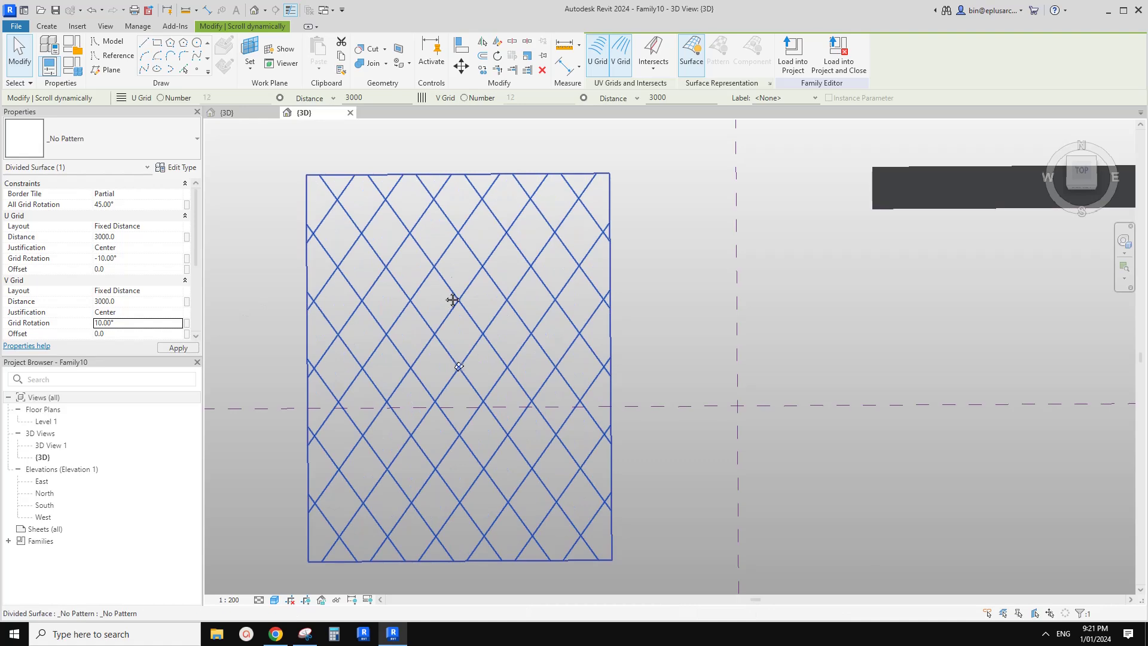
key("Escape")
Apply the rectangle-based Family9 panel component to the divided surface and deselect it
middle_click_drag(526, 332, 423, 249)
middle_click_drag(423, 297, 477, 340)
left_click(429, 257)
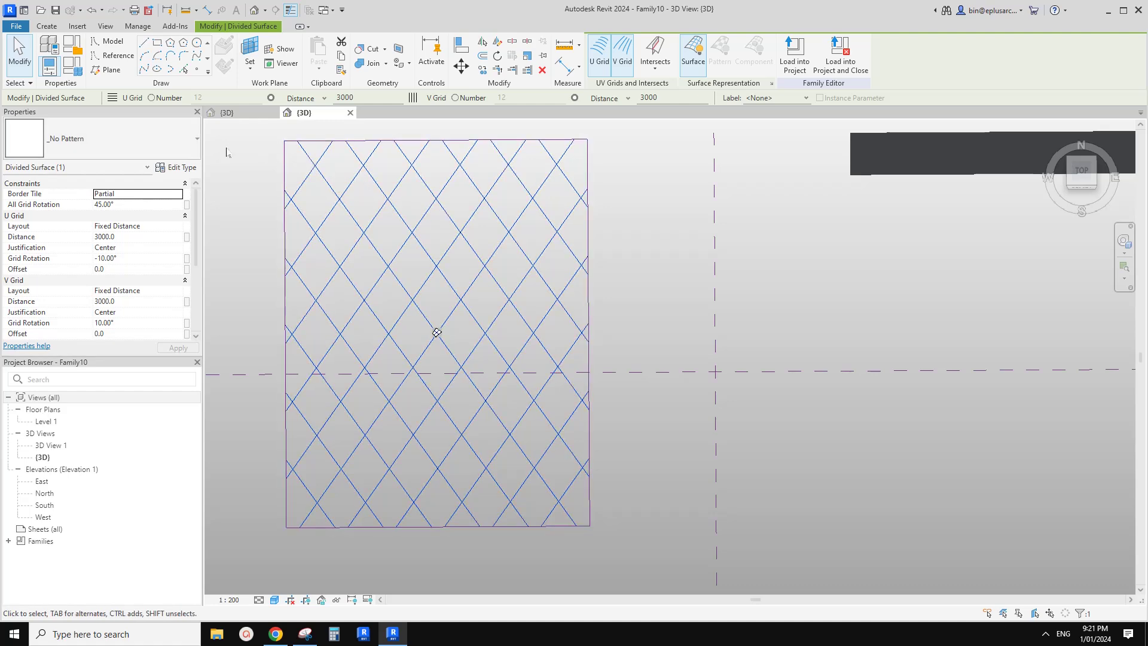
left_click(119, 138)
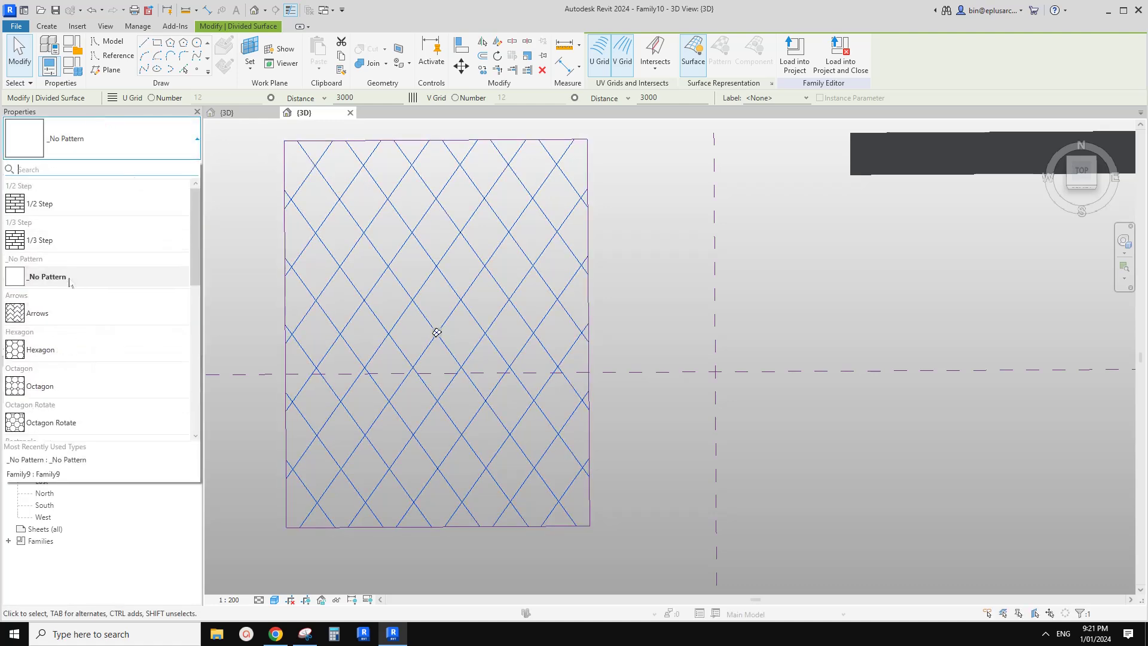
scroll(89, 302, "down", 3)
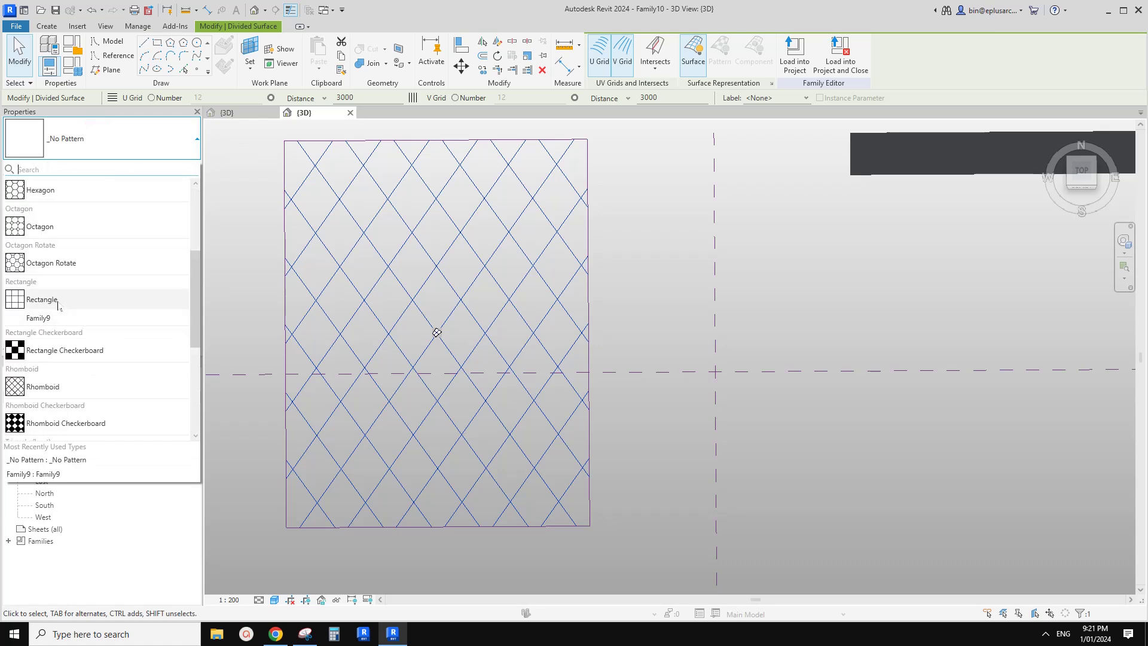
mouse_move(58, 305)
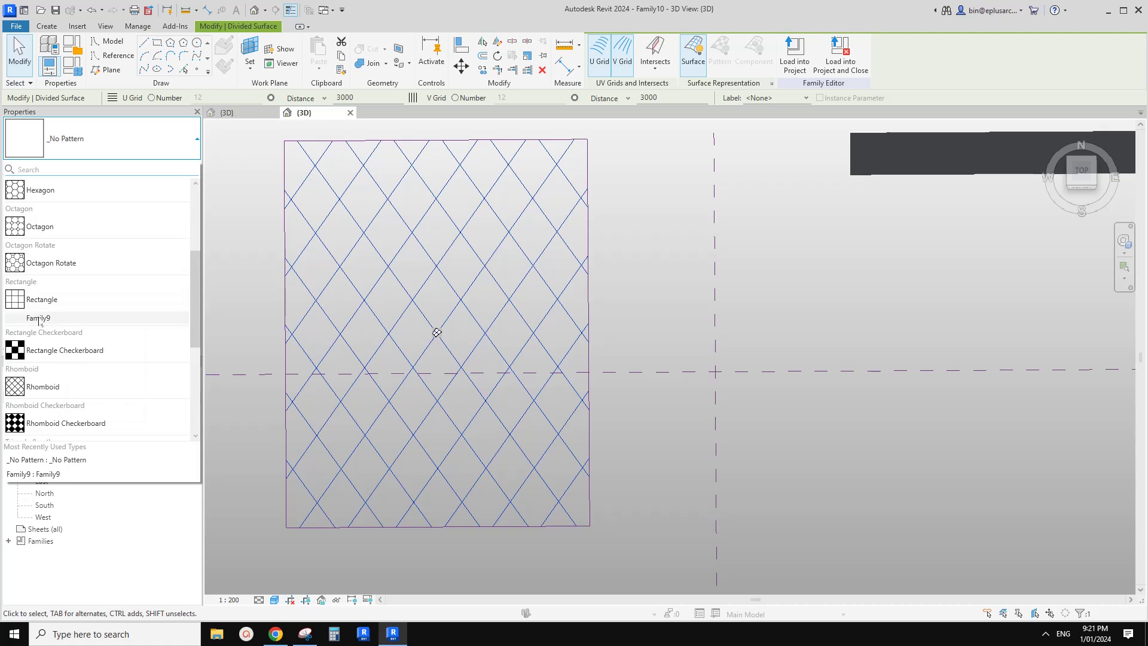
left_click(49, 318)
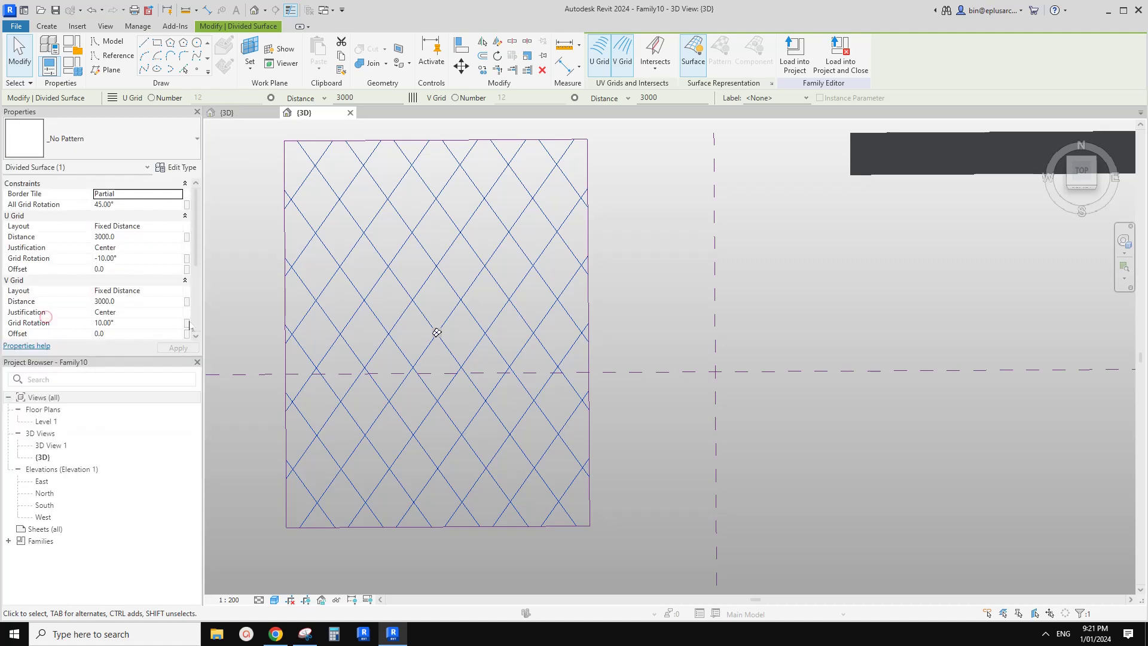
left_click(616, 293)
scroll(528, 362, "up", 1)
middle_click_drag(529, 362, 537, 317)
scroll(536, 317, "down", 1)
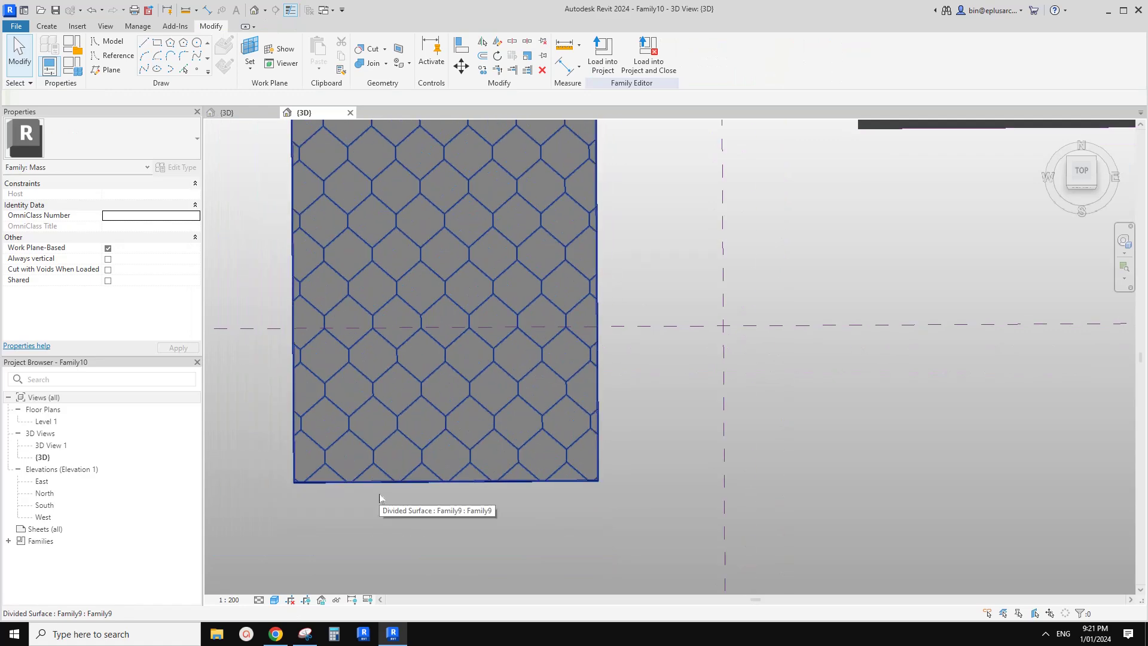
middle_click_drag(379, 496, 379, 518)
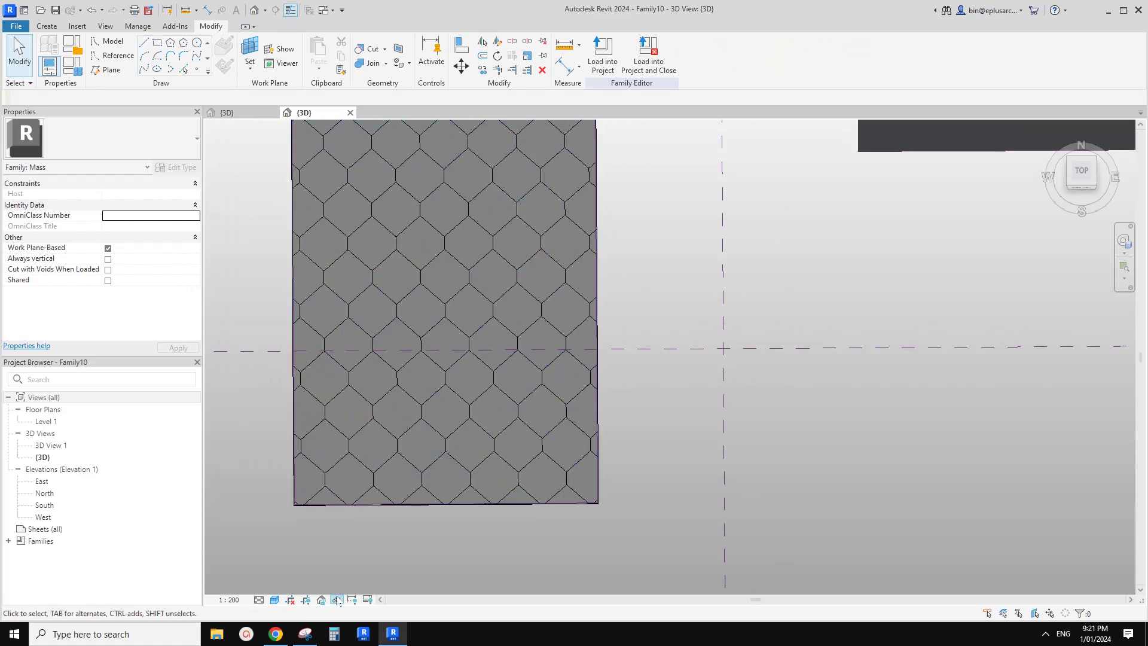
Check the sketch in the Snipping Tool, and in Revit set the panelled surface's U grid rotation to -15° and V grid rotation to 15°
left_click(306, 635)
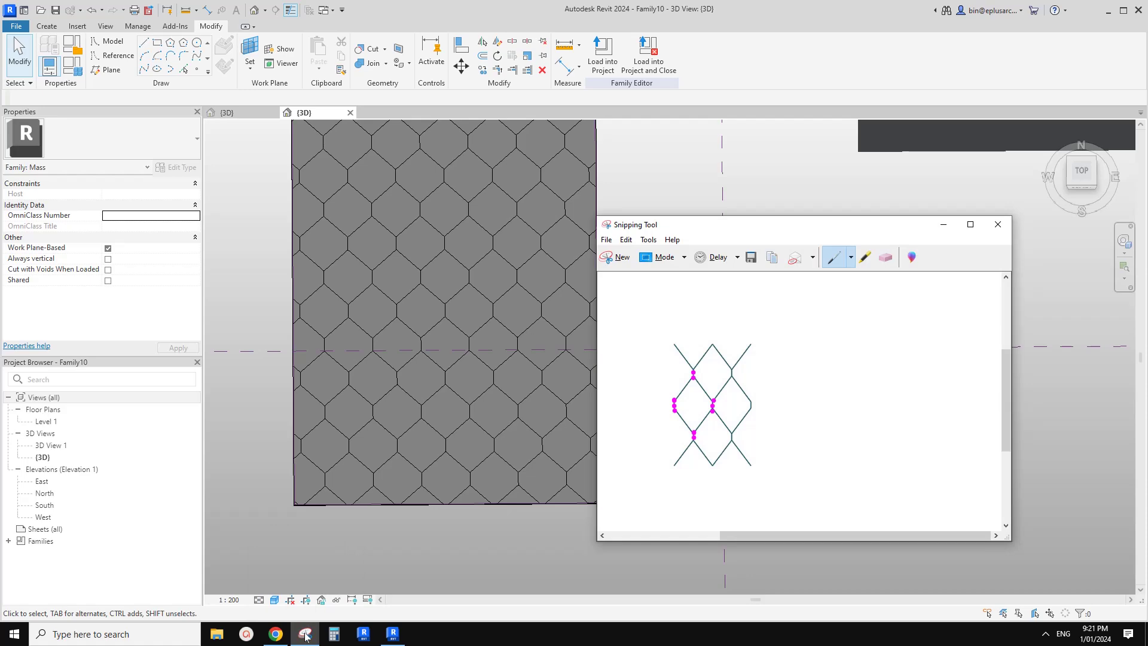
left_click(390, 472)
left_click(397, 347)
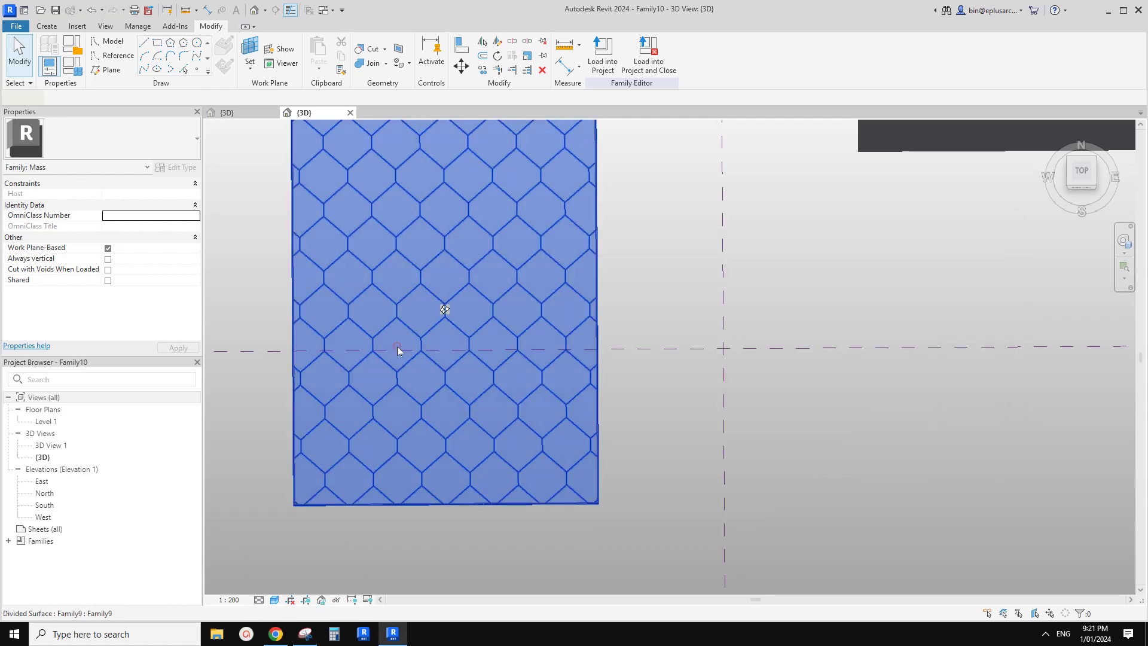
left_click(126, 259)
double_click(125, 259)
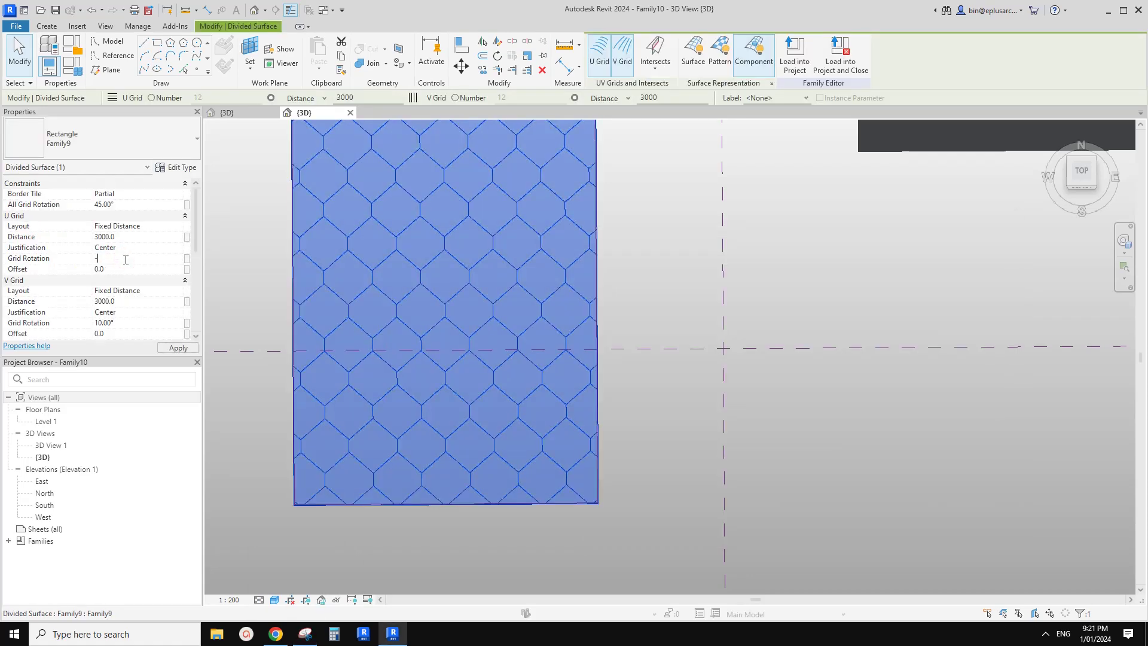
left_click(132, 326)
left_click(674, 356)
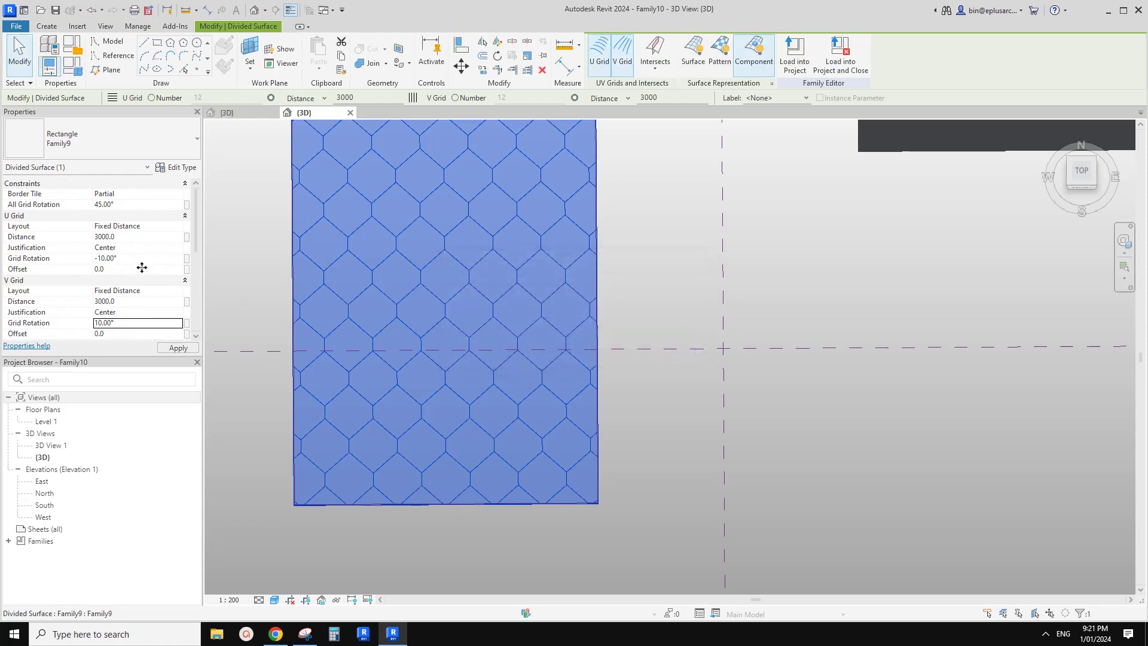
double_click(137, 262)
type("-")
key("Escape")
Compare the shape of the panels on the divided surface with the lamella sketch in the Snipping Tool and return to Revit
scroll(472, 289, "up", 1)
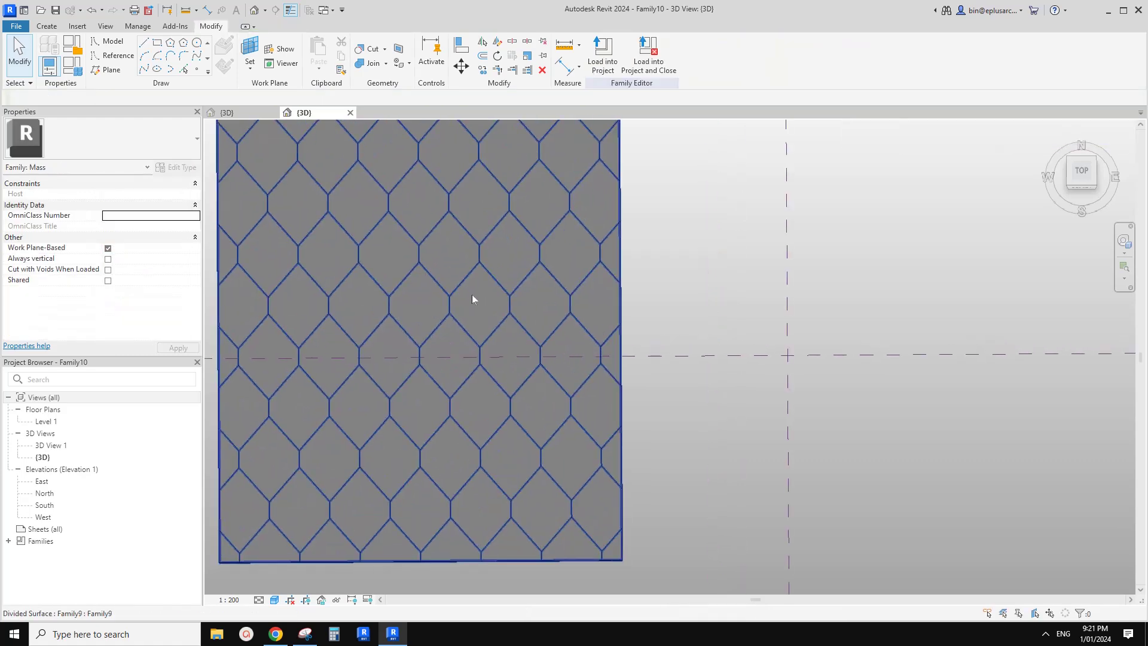
left_click(458, 295)
left_click(305, 633)
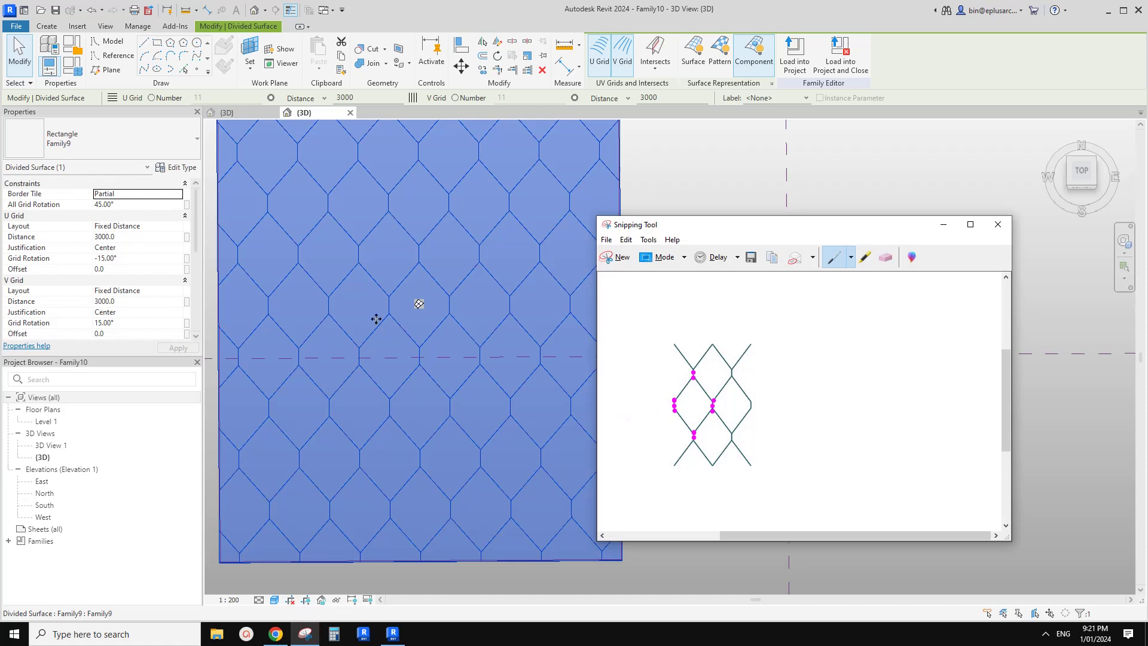
left_click(368, 294)
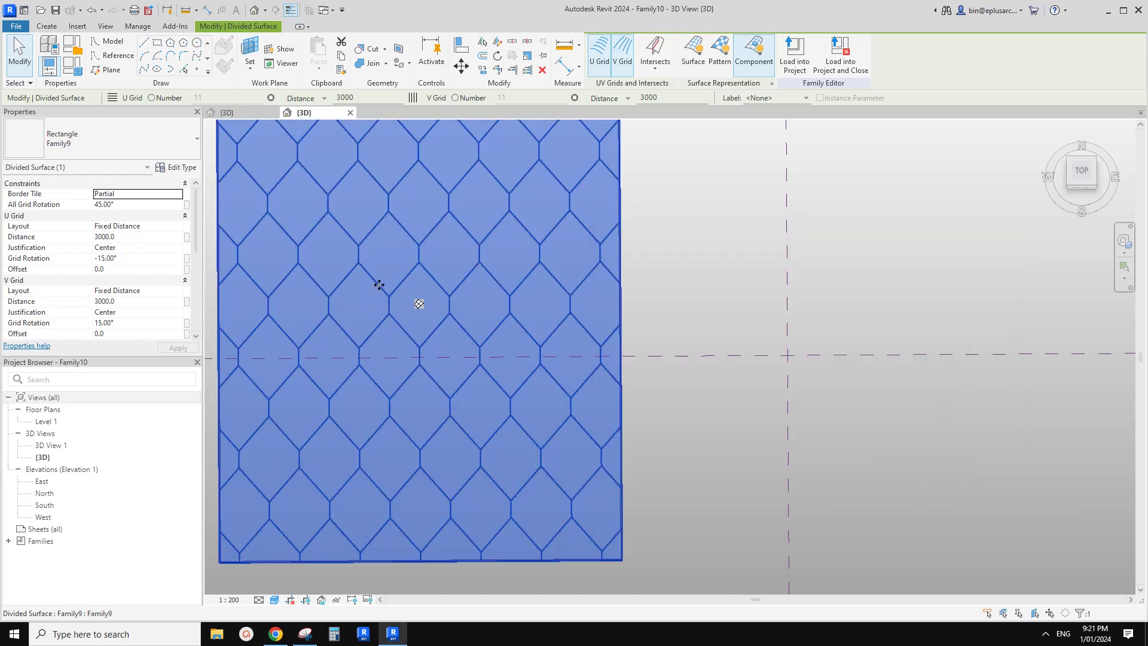
Set the ofs dimension of the Family9 panel type to 300
left_click(173, 168)
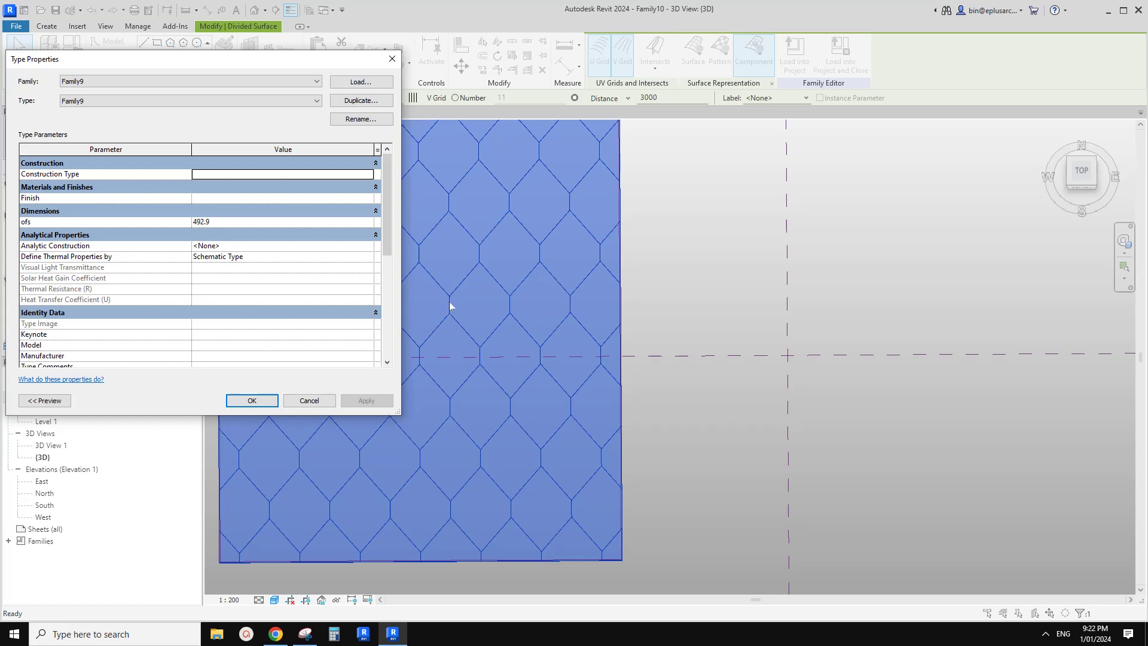
left_click(284, 223)
type("3")
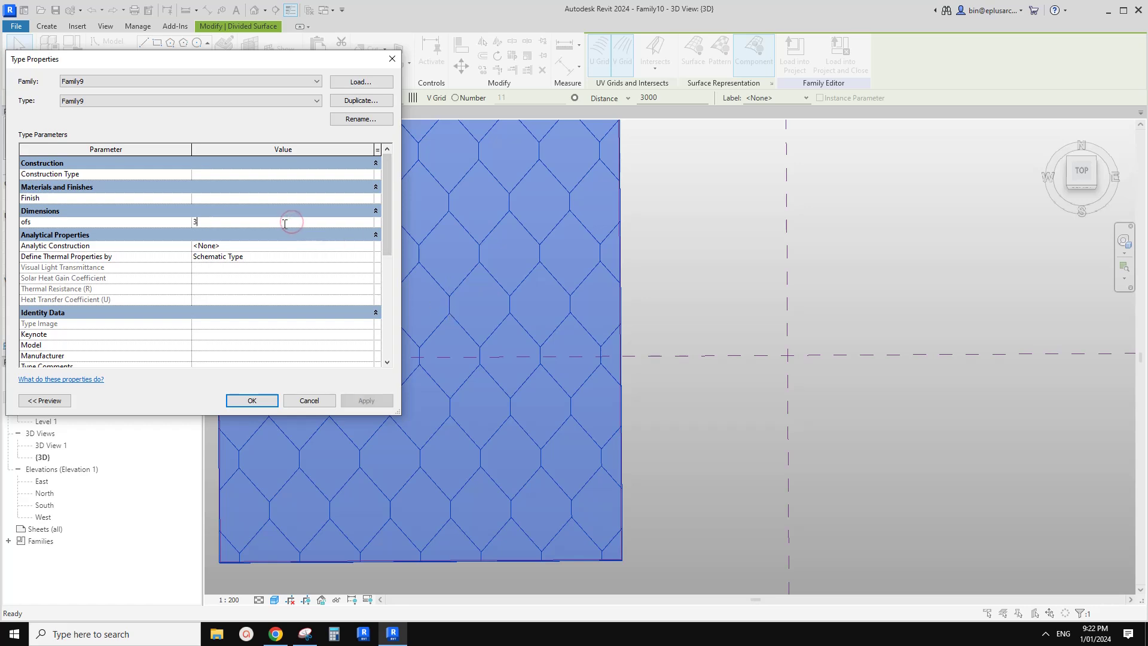
type("00")
left_click(365, 400)
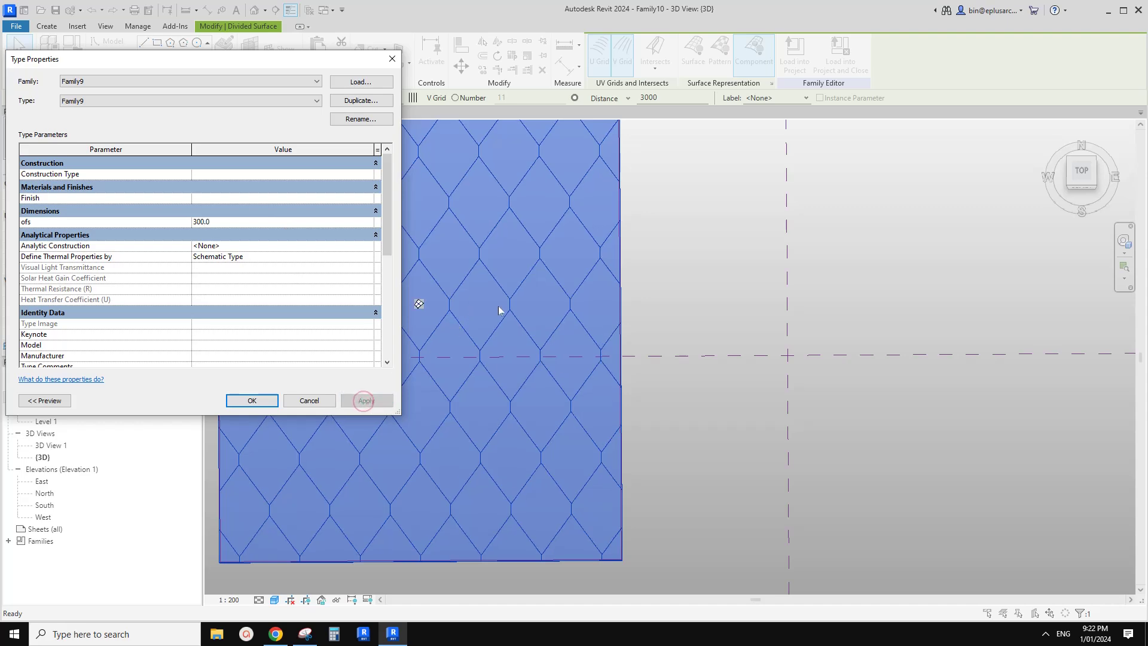
left_click(264, 399)
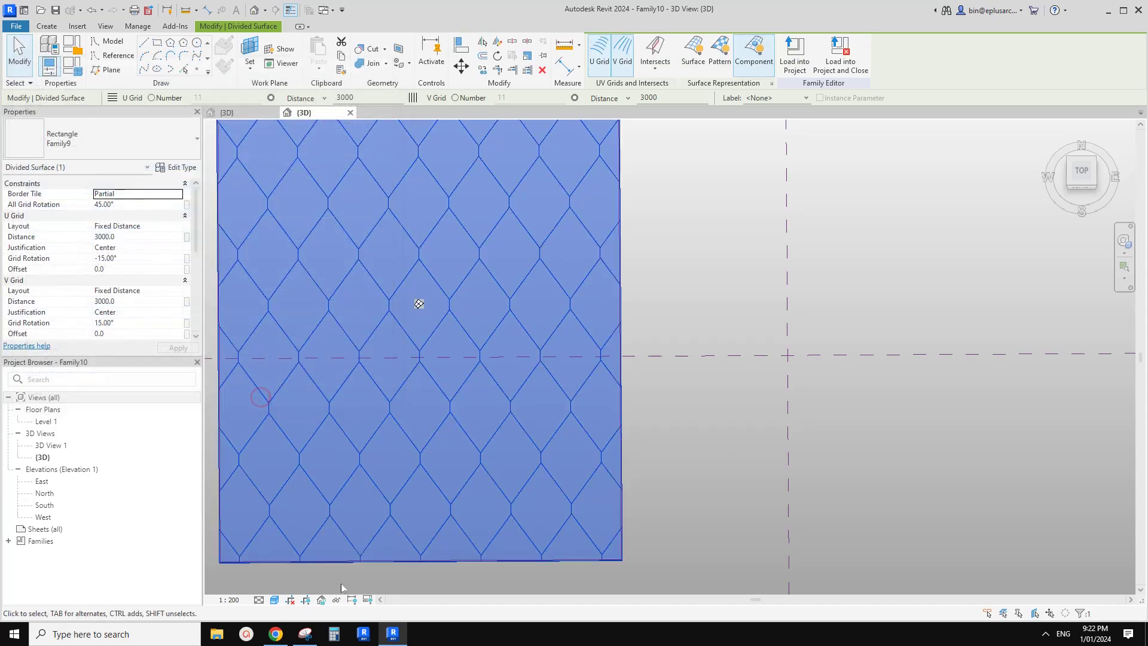
Compare the updated panel pattern with the lamella sketch in the Snipping Tool and return to the mass family with nothing selected
left_click(304, 633)
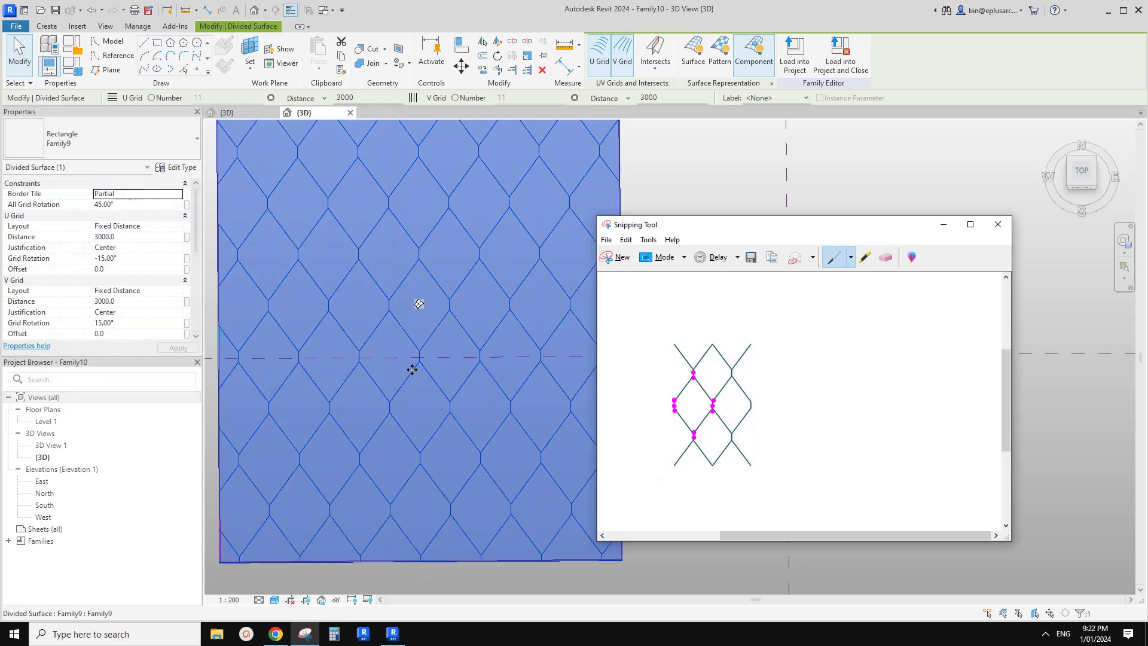
left_click(412, 369)
left_click(306, 631)
left_click(405, 334)
key("Escape")
Divide the surface of the vertical rectangular form
scroll(423, 331, "down", 2)
middle_click_drag(436, 341, 481, 350)
scroll(420, 353, "down", 2)
scroll(501, 276, "up", 1)
scroll(512, 321, "up", 1)
left_click(709, 311)
middle_click_drag(709, 311, 633, 306)
mouse_move(633, 306)
middle_mouse_down("shift")
mouse_move(633, 271)
mouse_move(569, 318)
mouse_move(571, 333)
mouse_move(565, 323)
middle_mouse_up("shift")
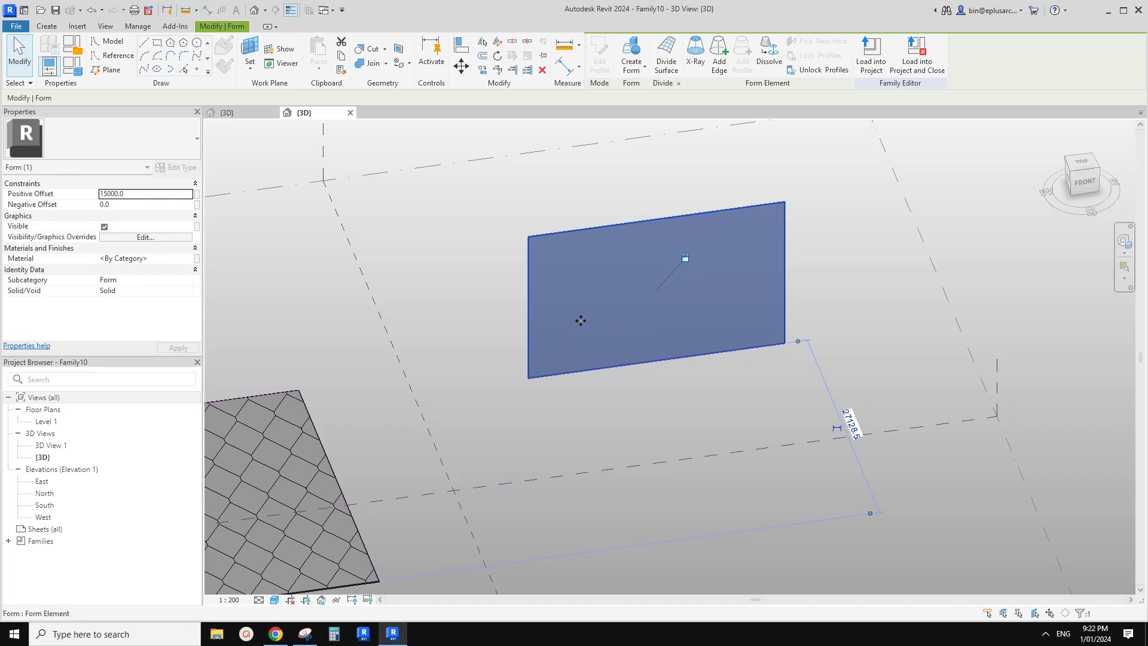
mouse_move(580, 321)
middle_mouse_down("shift")
mouse_move(602, 343)
mouse_move(620, 278)
middle_mouse_up("shift")
middle_click_drag(561, 365, 595, 332)
scroll(495, 315, "down", 1)
mouse_move(385, 318)
middle_mouse_down("shift")
mouse_move(428, 317)
mouse_move(461, 351)
mouse_move(482, 335)
mouse_move(551, 345)
middle_mouse_up("shift")
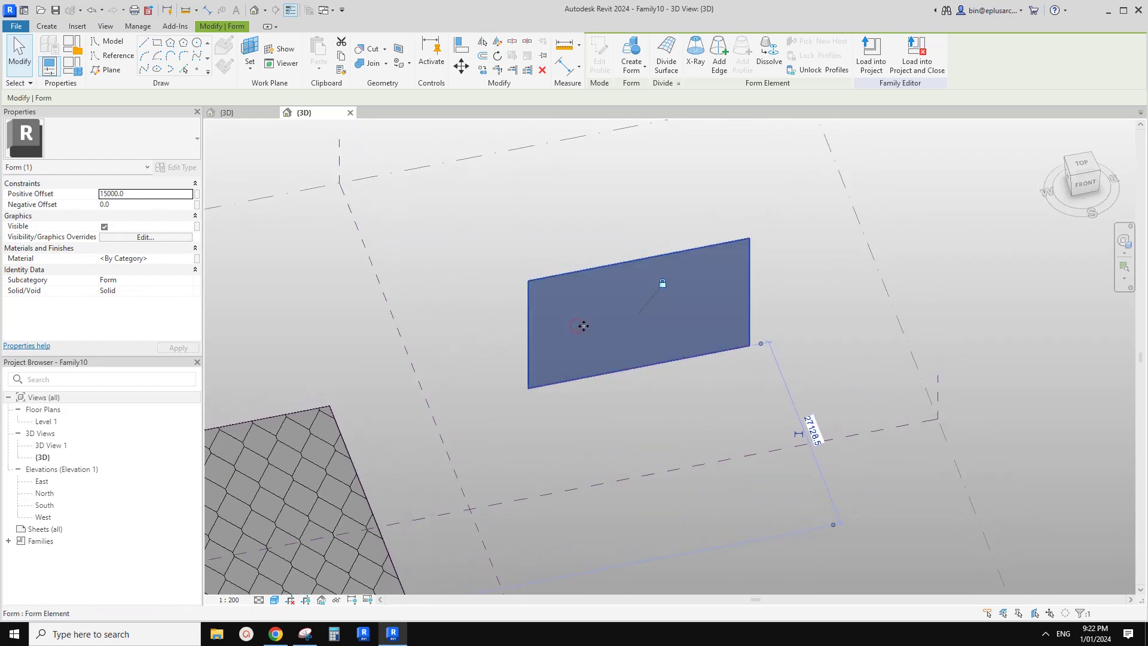
left_click(665, 54)
scroll(579, 275, "up", 4)
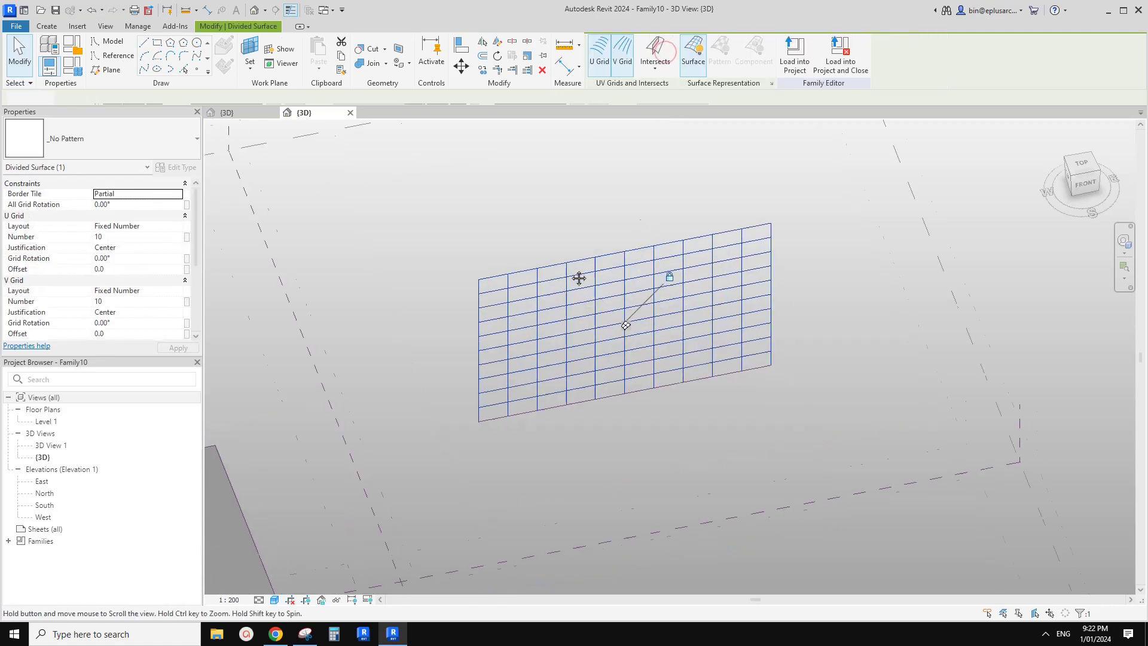
Apply the Family9 rectangle panel to the vertical divided surface and look closely at the resulting panels
left_click(151, 142)
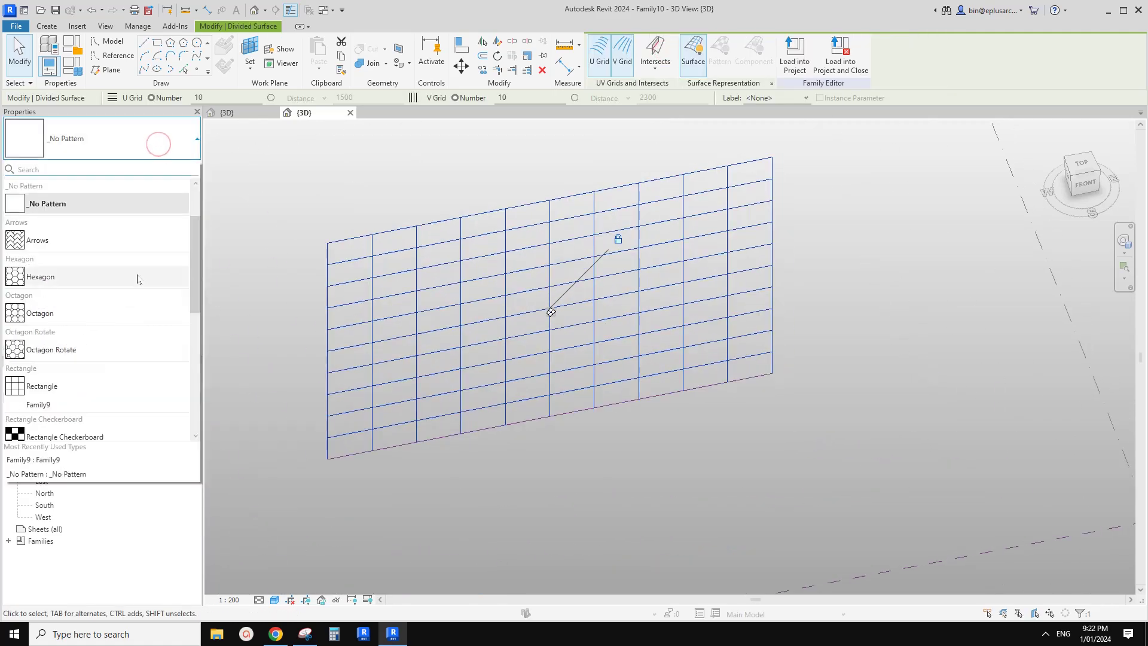
scroll(100, 305, "down", 3)
left_click(42, 293)
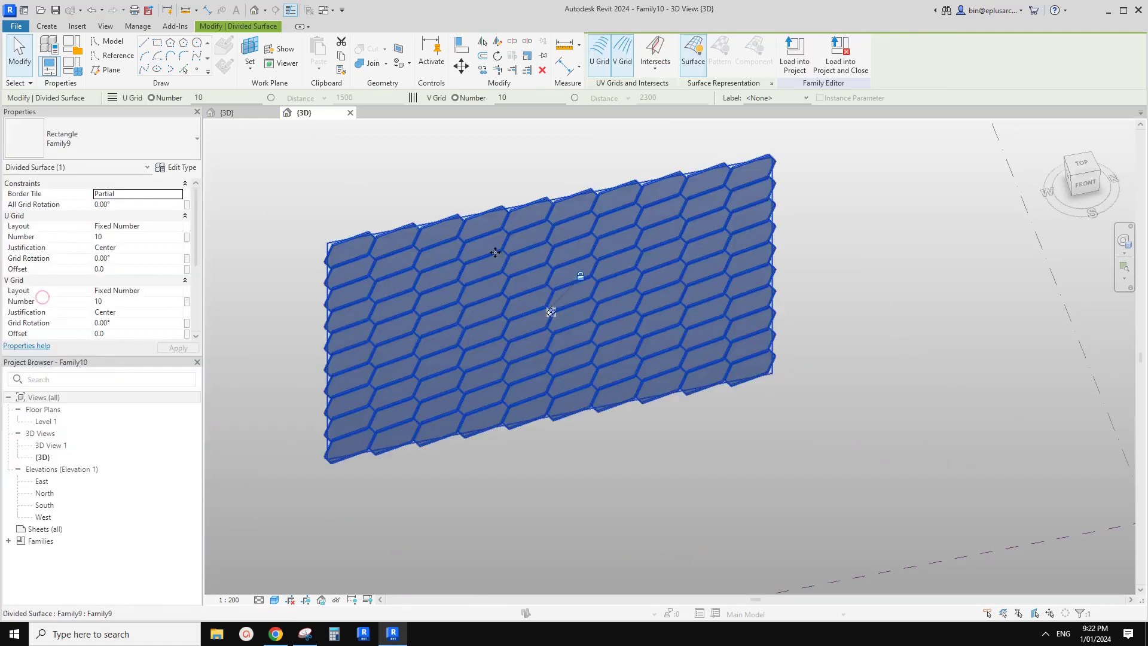
left_click(865, 337)
middle_click_drag(768, 289, 753, 235, "shift")
scroll(712, 328, "up", 3)
scroll(562, 323, "up", 6)
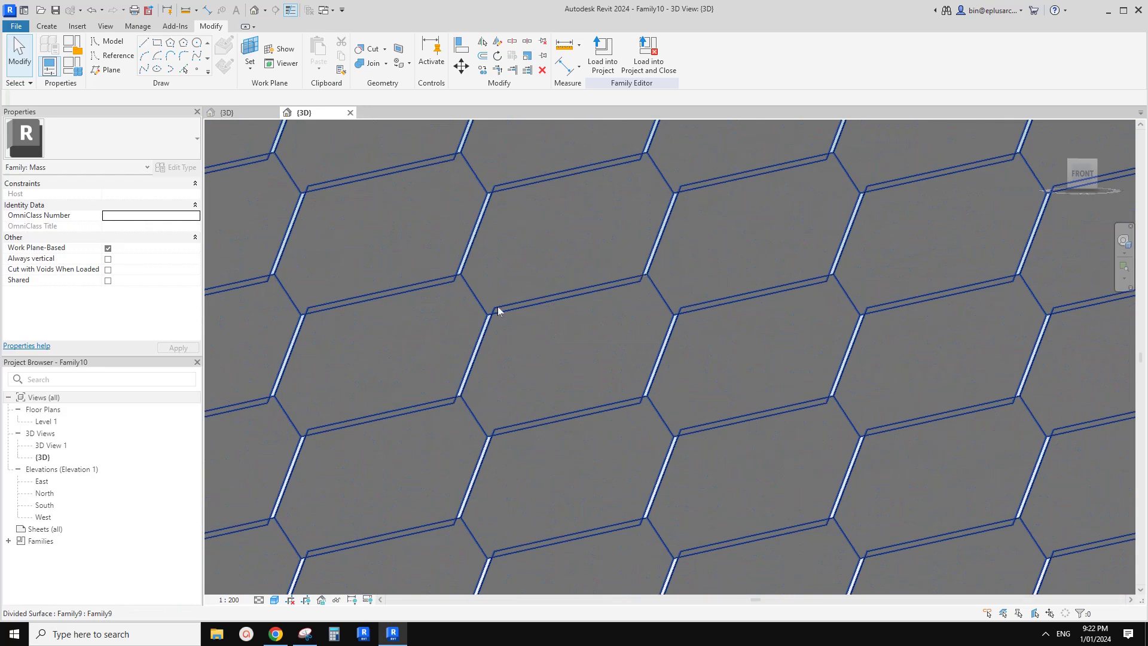
scroll(498, 307, "down", 8)
Set the vertical divided surface's All Grid Rotation to 45°
left_click(461, 307)
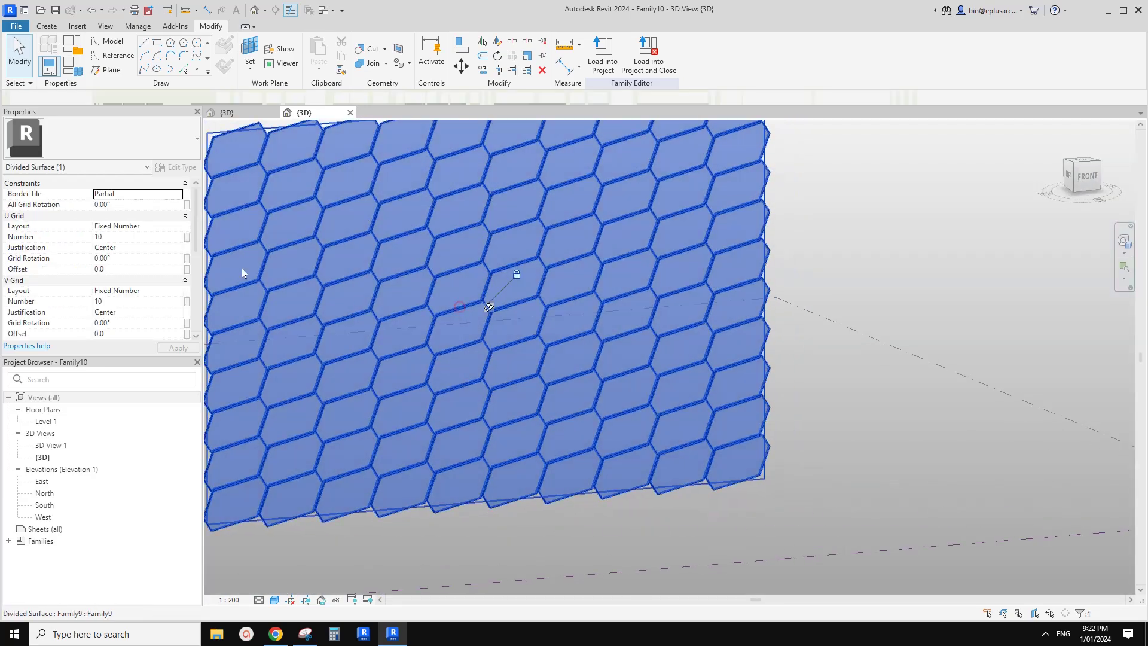
left_click(133, 204)
type("45")
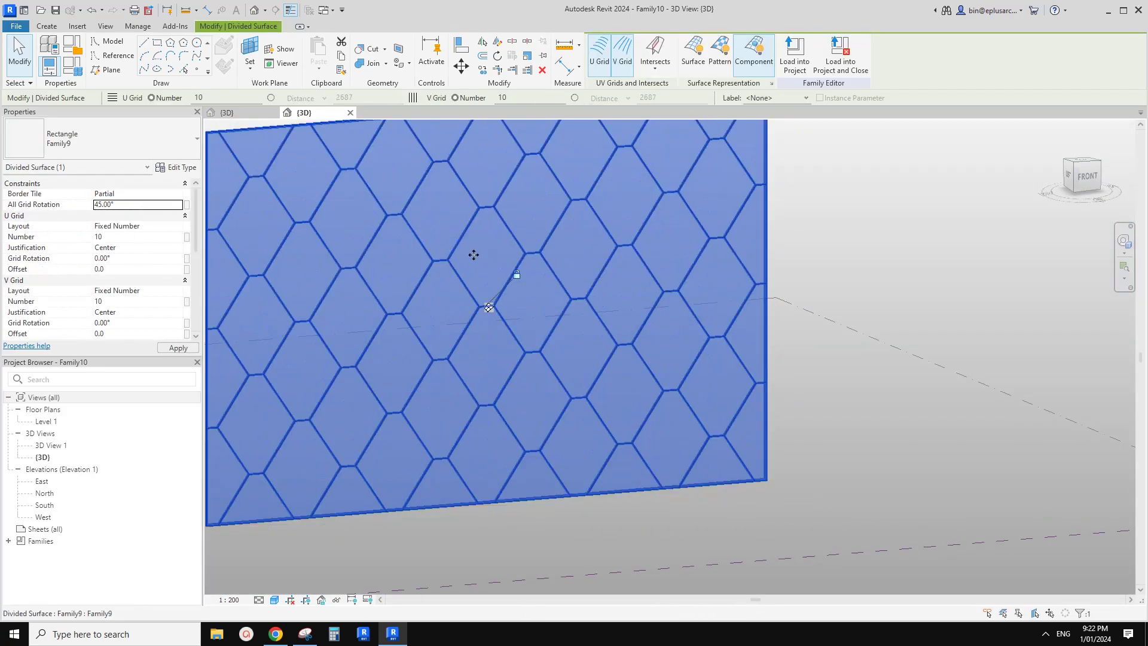
Change the vertical surface's U and V grid layouts to Fixed Distance, each with a distance of 2500
left_click(157, 226)
left_click(158, 229)
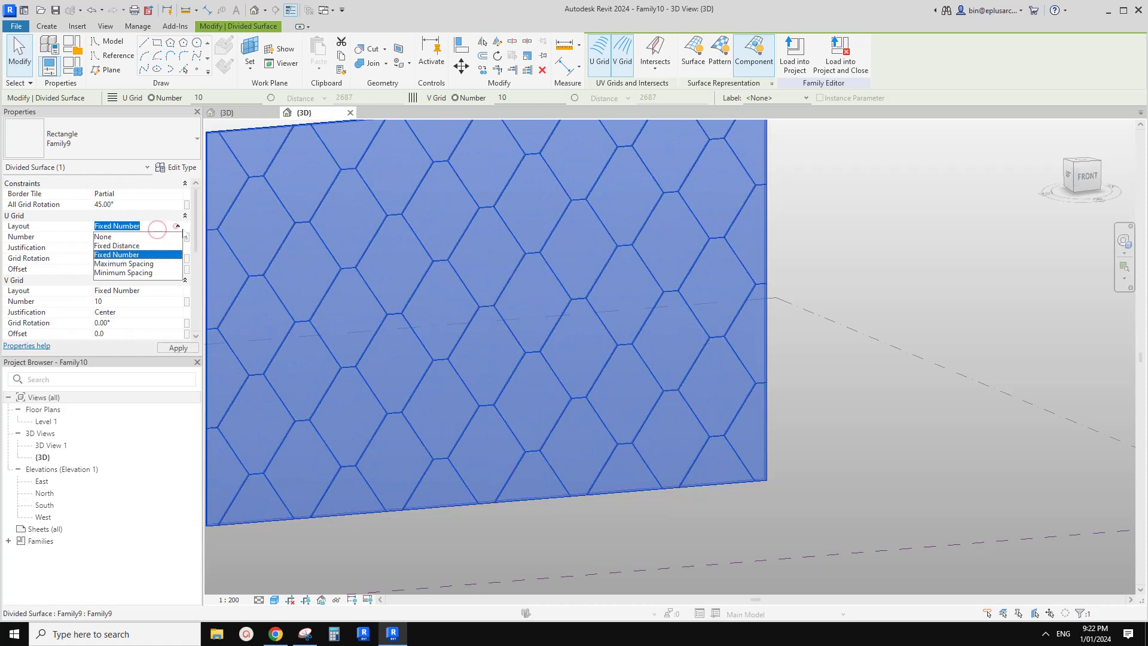
left_click(119, 246)
left_click(177, 291)
left_click(178, 291)
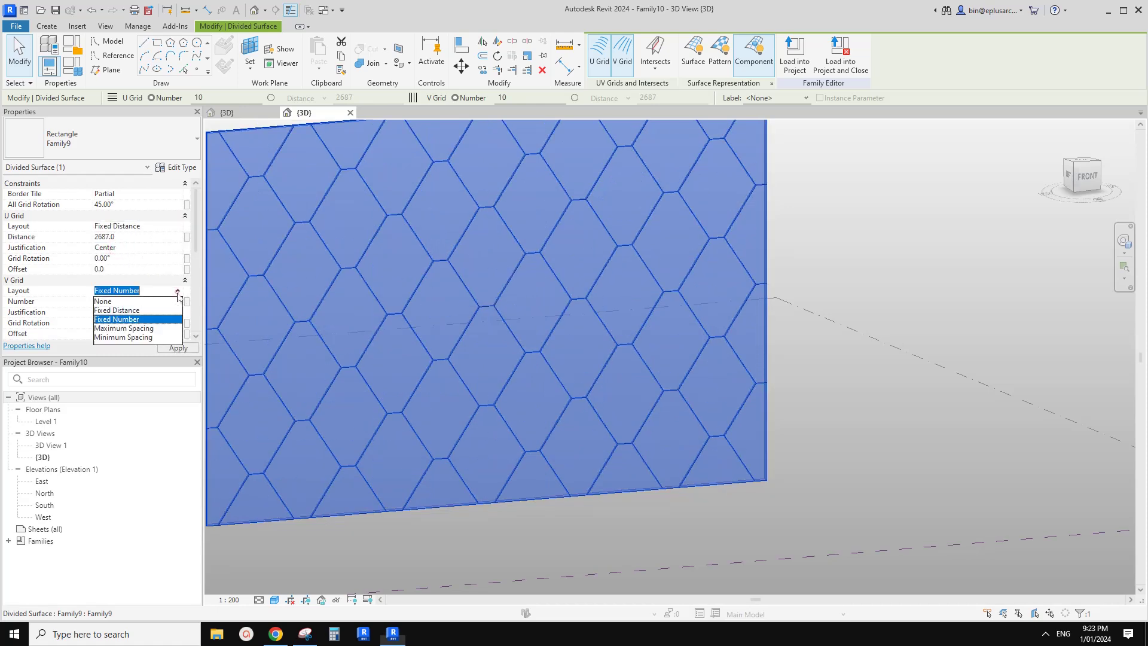
left_click(120, 310)
left_click(130, 238)
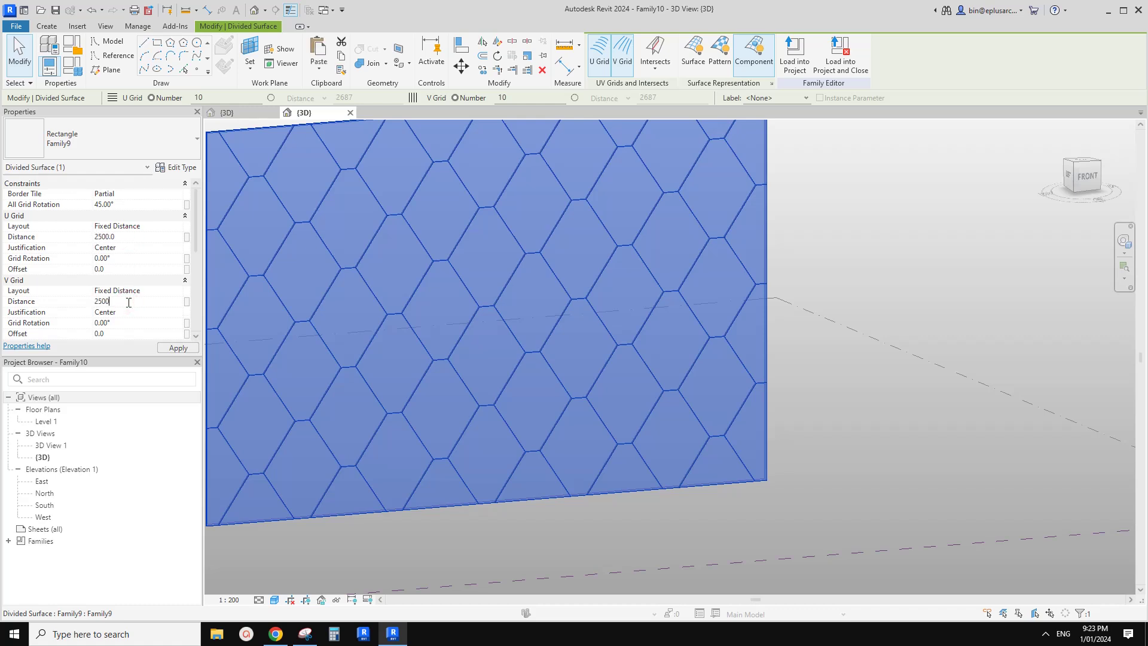
Set the vertical surface's All Grid Rotation to -45°
left_click(137, 205)
type("-")
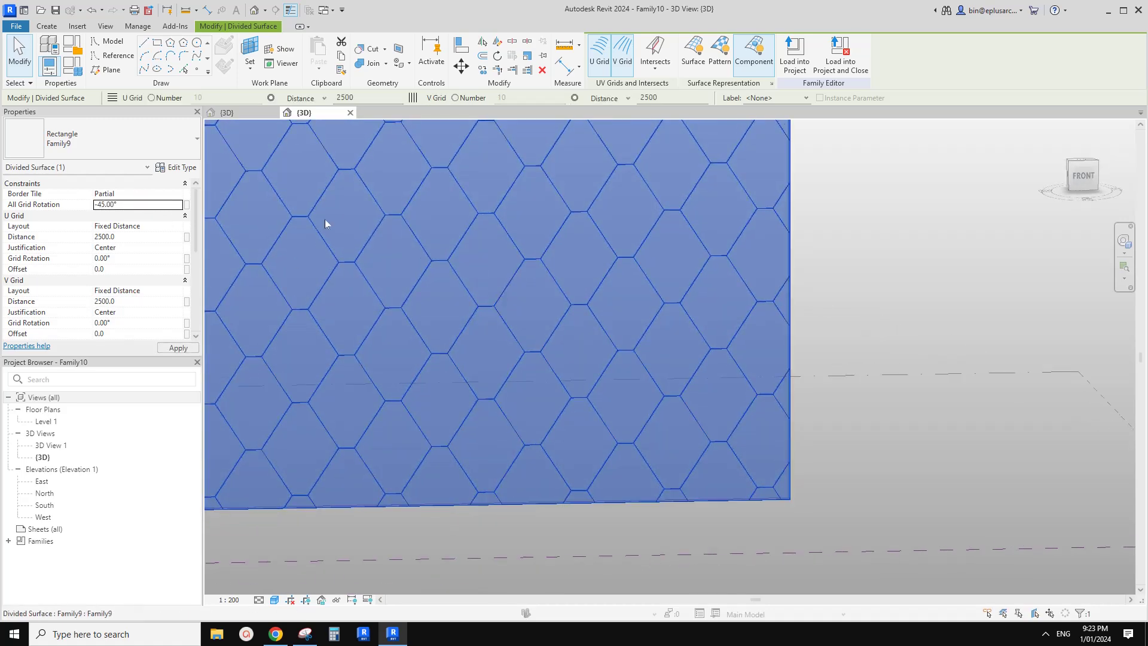
middle_click_drag(324, 219, 425, 278)
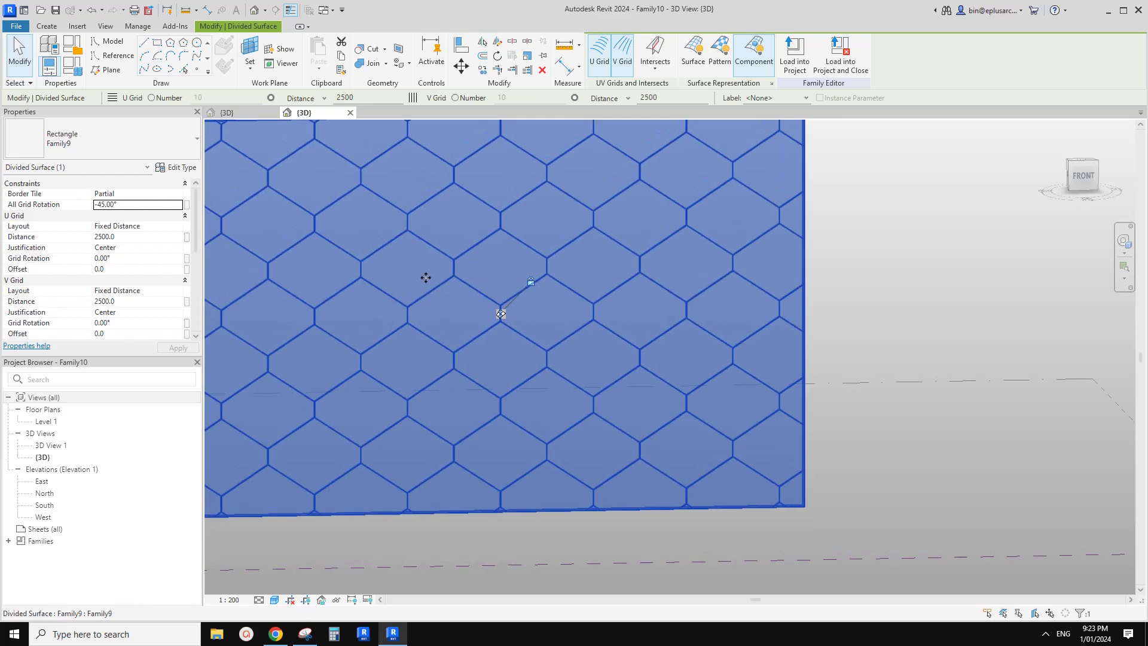
scroll(127, 302, "down", 1)
scroll(460, 278, "down", 2)
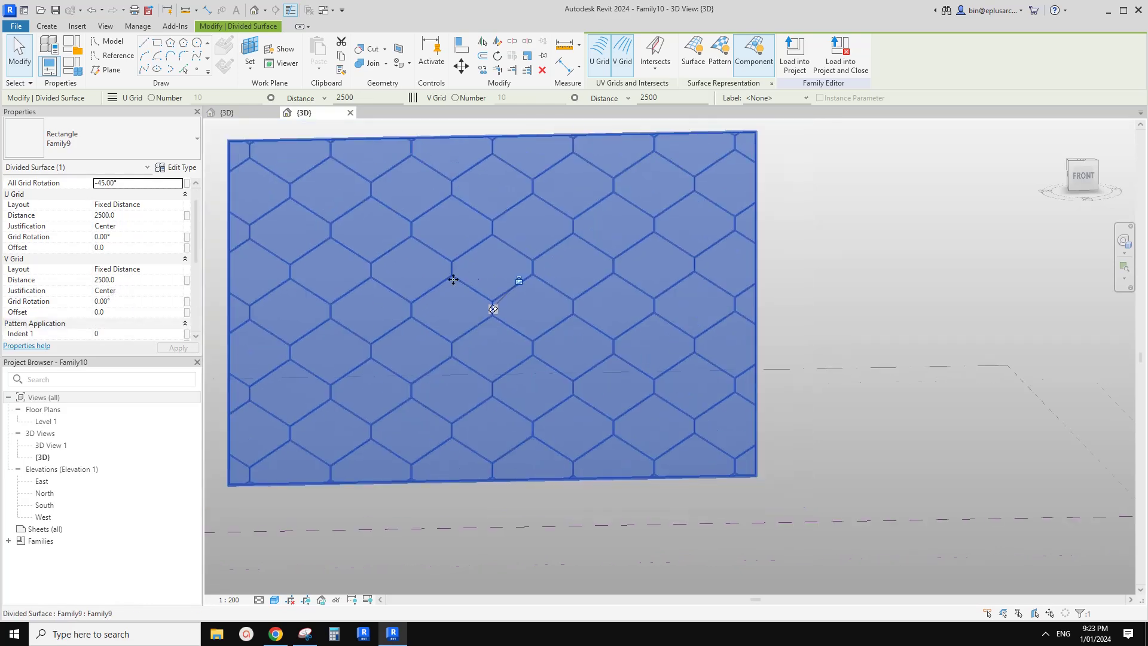
Set the vertical surface's U grid rotation to -15° and V grid rotation to 15°, and deselect it
left_click(125, 237)
type("-15")
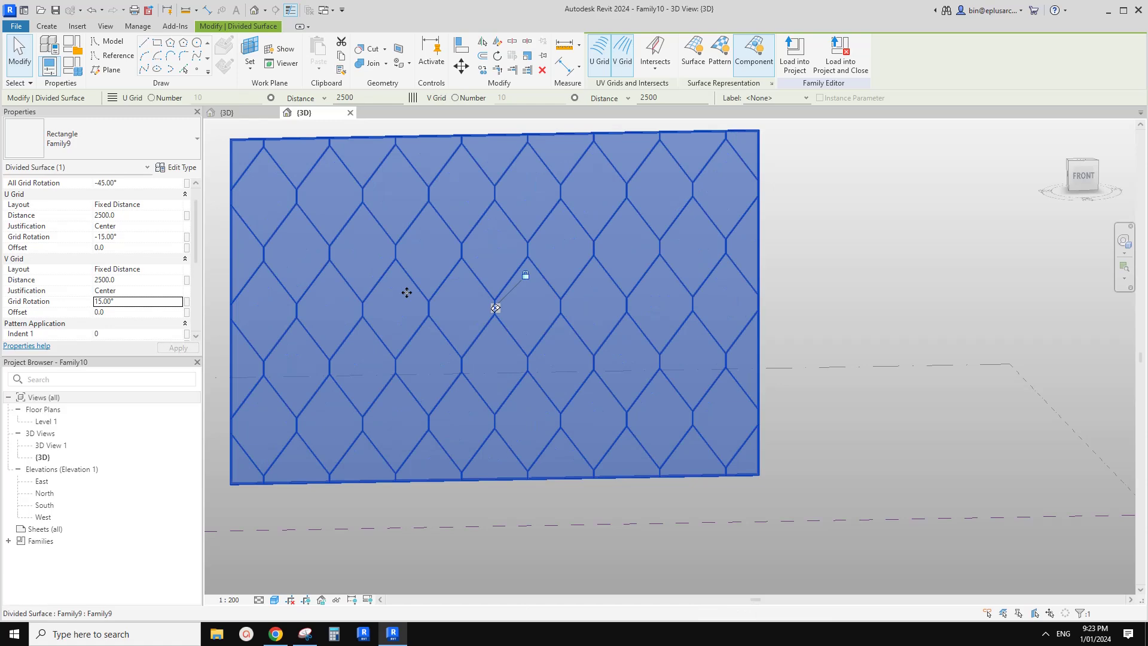
middle_click_drag(610, 315, 676, 308)
key("Escape")
Compare the lamella pattern on the vertical surface with the one on the horizontal surface
scroll(628, 314, "down", 1)
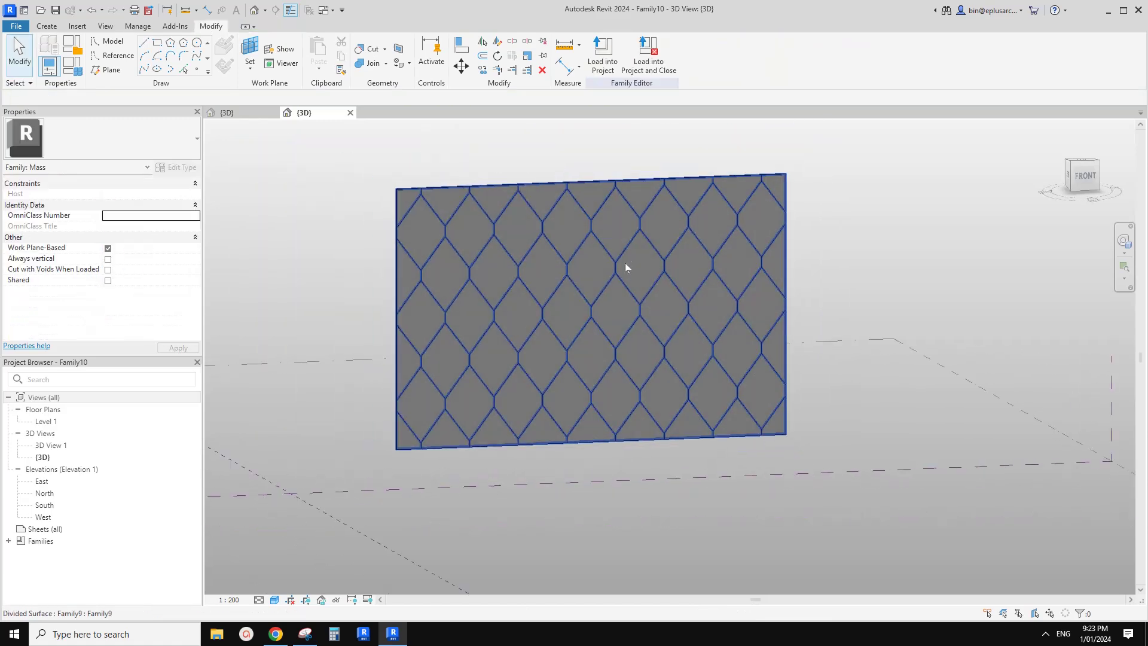
middle_click_drag(589, 274, 569, 392, "shift")
scroll(558, 288, "down", 2)
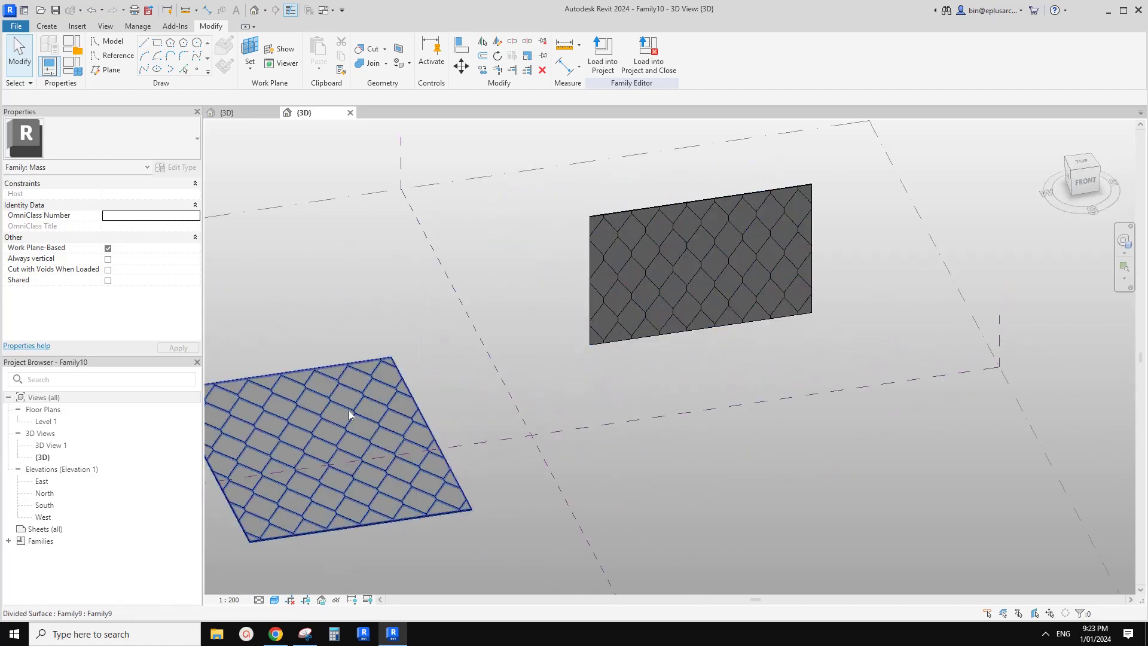
middle_click_drag(340, 416, 409, 404)
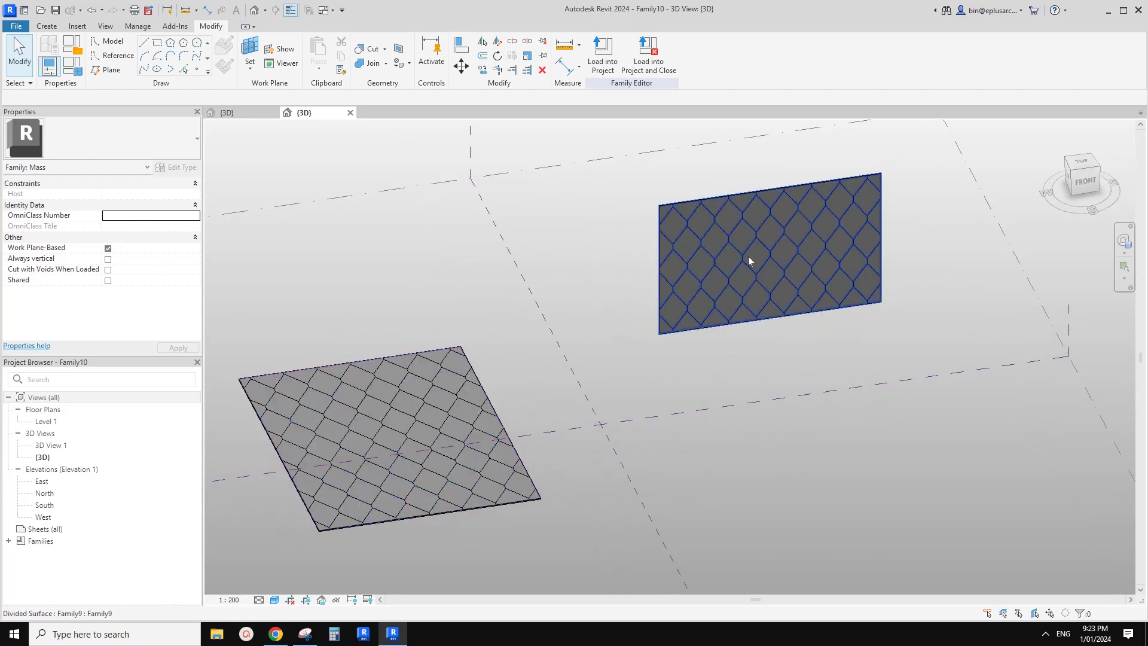
middle_click_drag(747, 256, 630, 311)
scroll(659, 271, "down", 1)
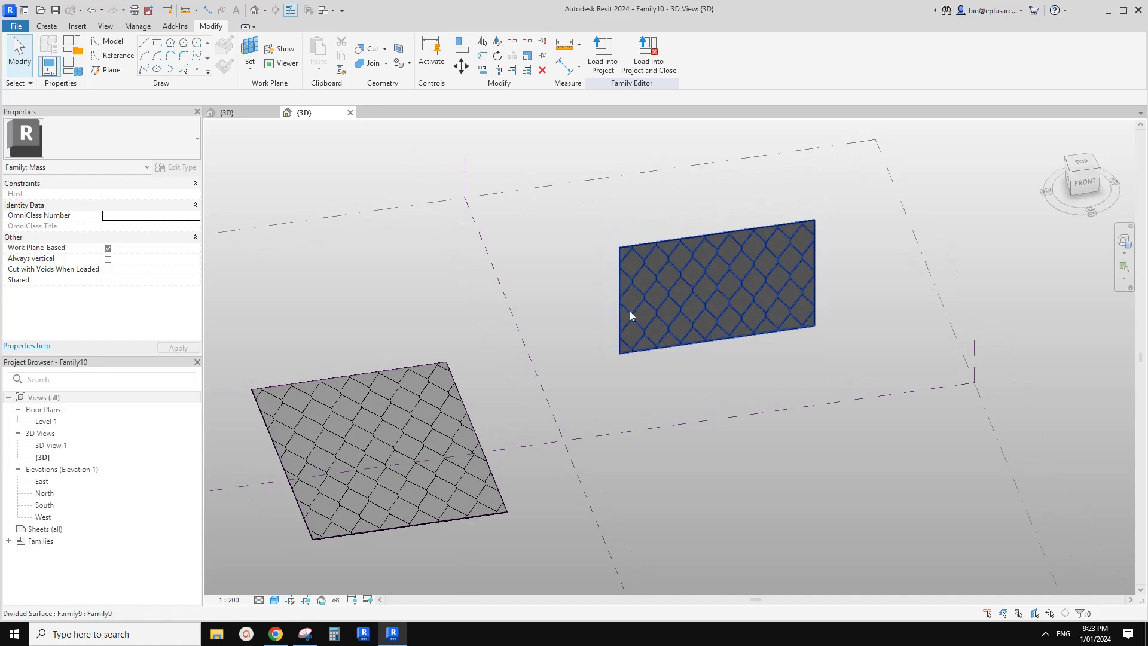
middle_click_drag(388, 239, 448, 282)
middle_click_drag(285, 199, 335, 242)
Draw a three-point reference spline about 15700 mm long in the open area behind the horizontal panelled surface
left_click(113, 57)
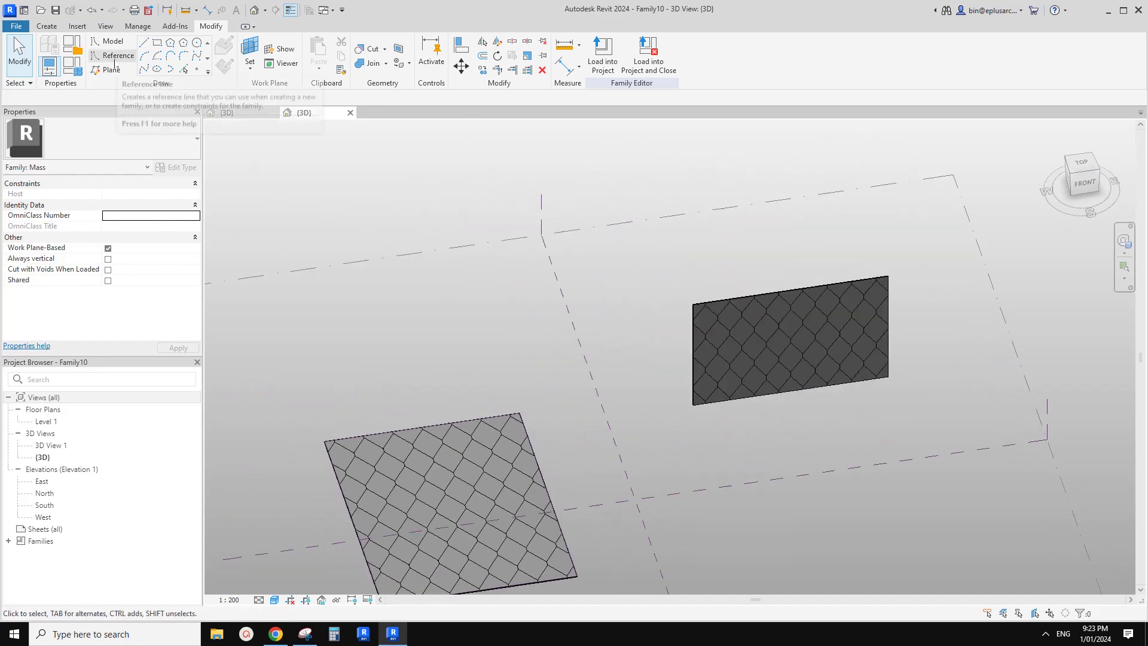
left_click(145, 70)
middle_click_drag(438, 287, 458, 305)
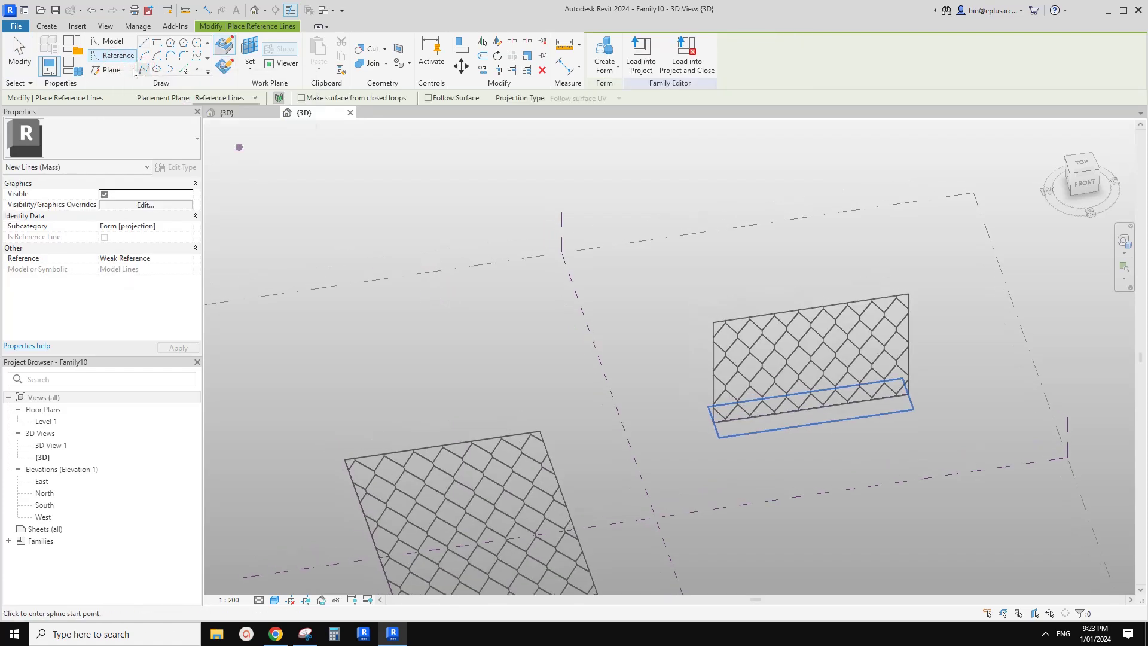
left_click(395, 311)
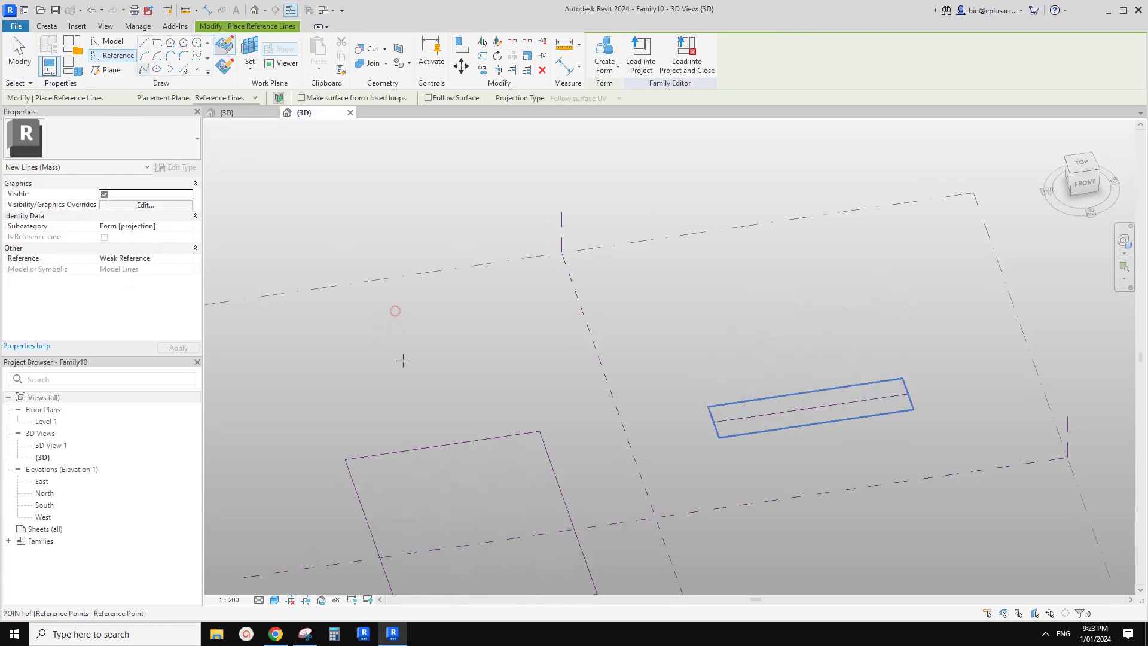
left_click(402, 360)
left_click(408, 398)
key("Escape")
key("Escape")
Copy the reference spline twice in the top view to get three parallel splines, and select all three
middle_click_drag(436, 377, 460, 397, "shift")
left_click(1080, 165)
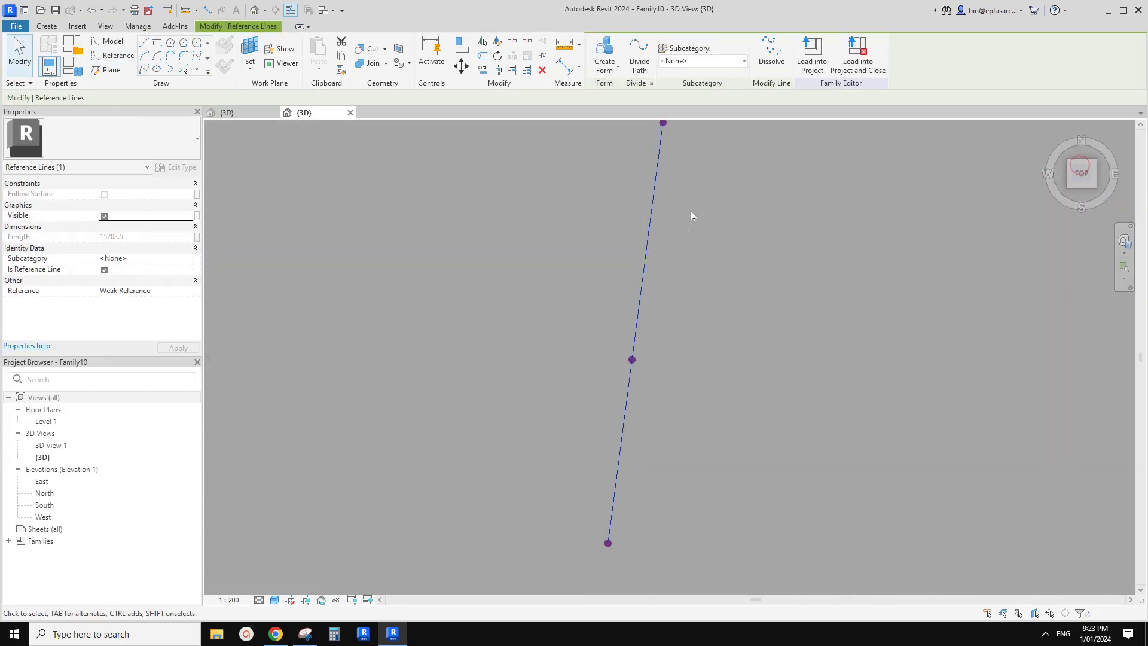
scroll(691, 210, "down", 4)
middle_click_drag(672, 197, 520, 305)
left_click_drag(527, 368, 499, 357, "ctrl")
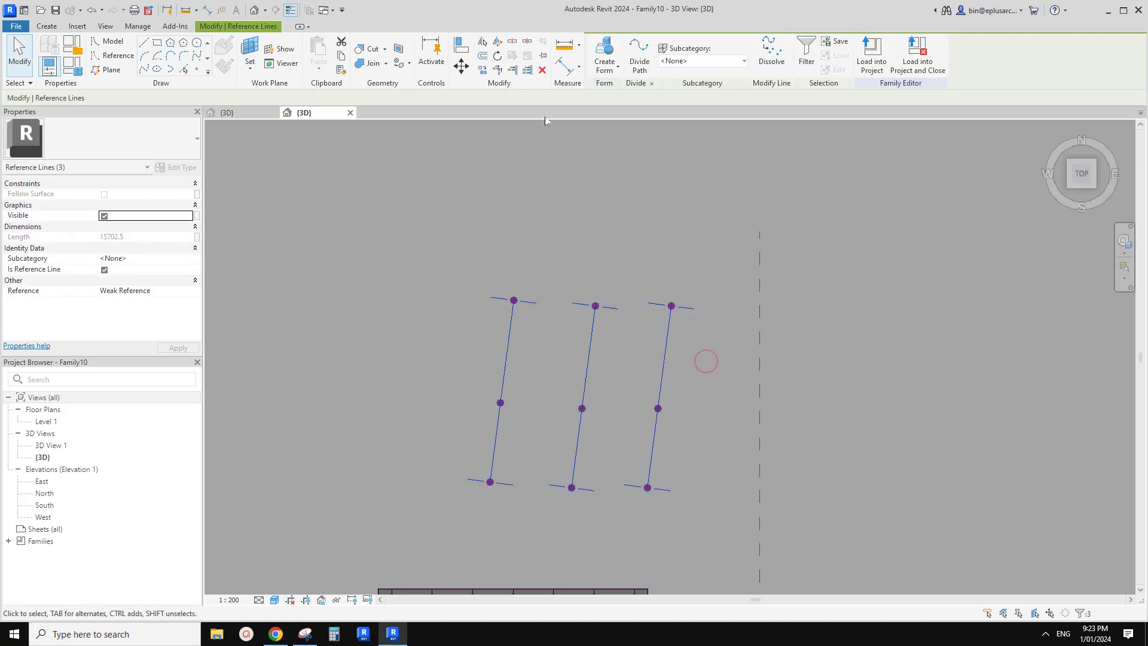
Create a form surface from the three reference splines and raise the middle point of the centre spline
left_click(604, 54)
middle_click_drag(628, 351, 653, 267, "shift")
left_click(577, 325)
scroll(580, 297, "up", 3)
left_click_drag(572, 325, 572, 275)
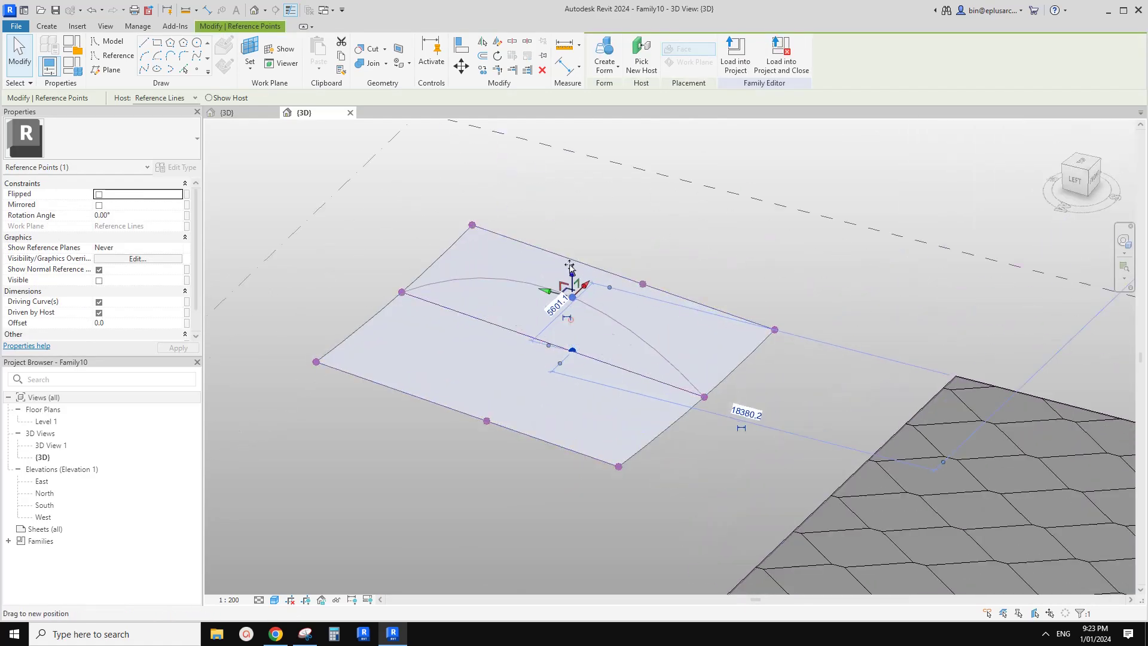
scroll(603, 302, "down", 2)
Divide the surface of the curved form
middle_click_drag(693, 406, 589, 350, "shift")
left_click(621, 339)
middle_click_drag(550, 308, 476, 407, "shift")
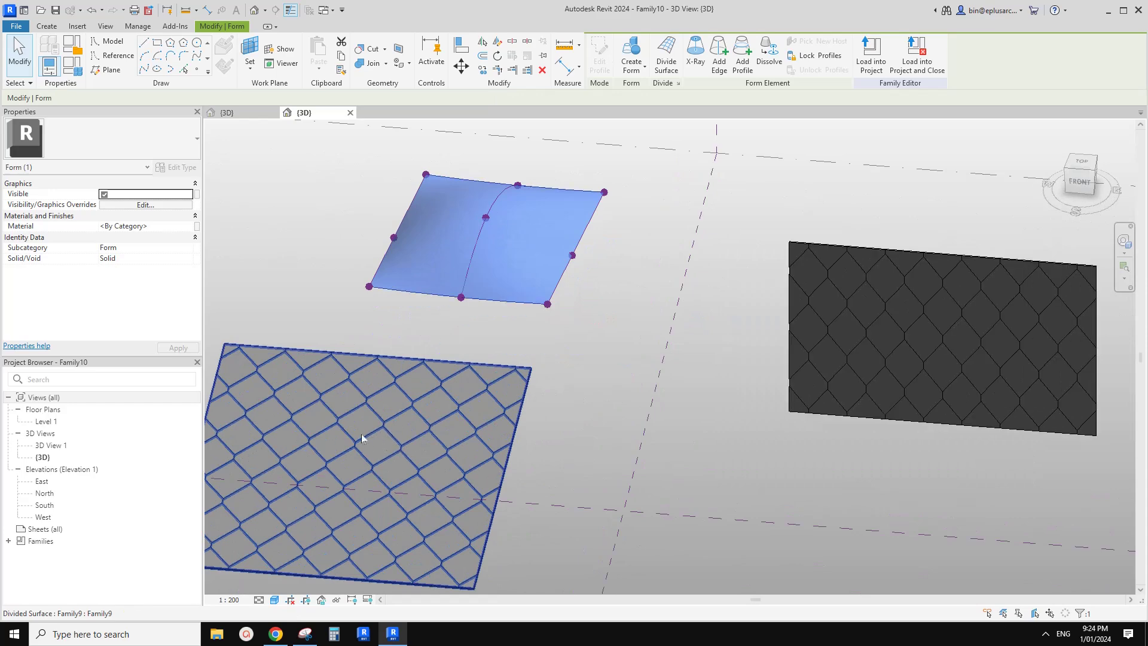
middle_click_drag(494, 257, 445, 308)
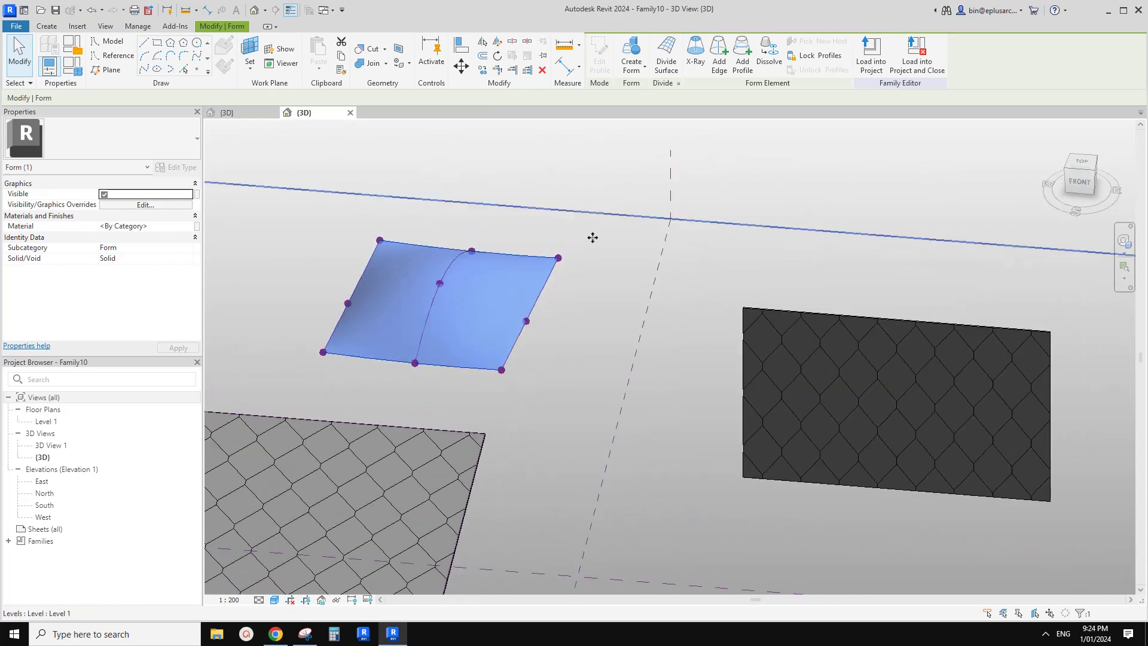
left_click(666, 55)
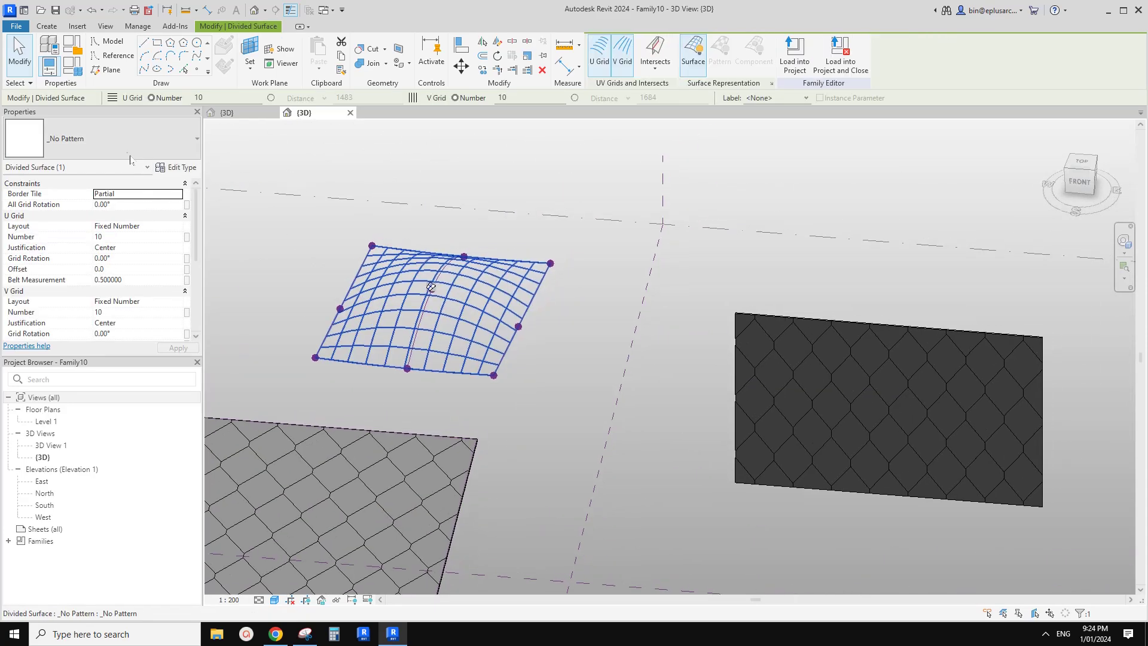
left_click(125, 146)
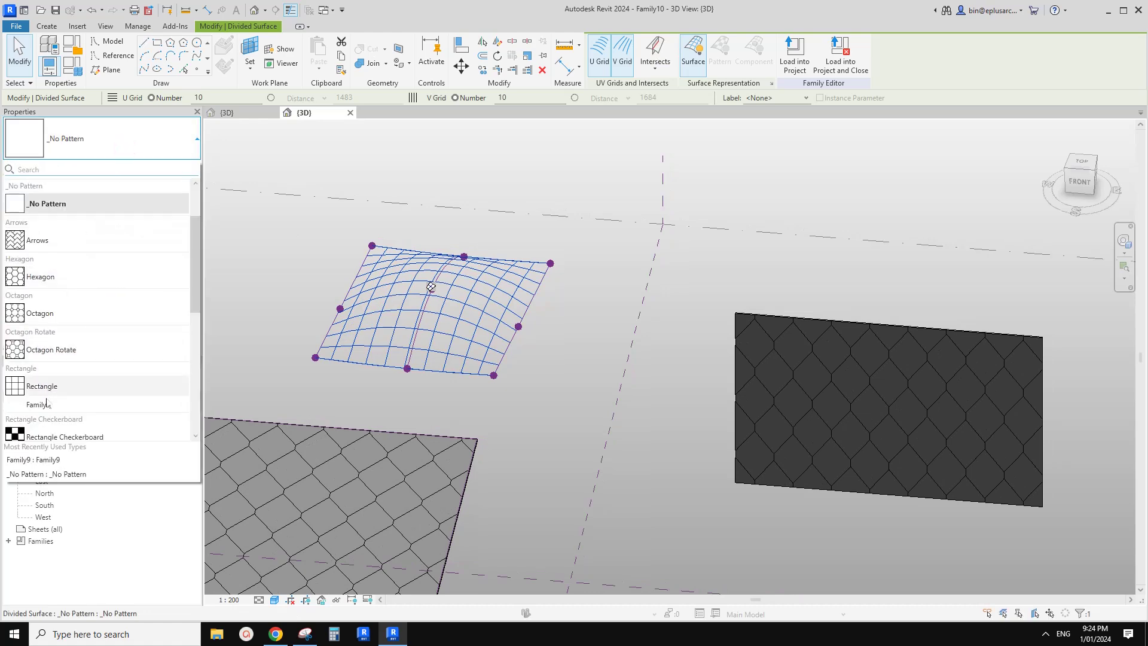
key("Escape")
key("Escape")
middle_click_drag(443, 367, 451, 344)
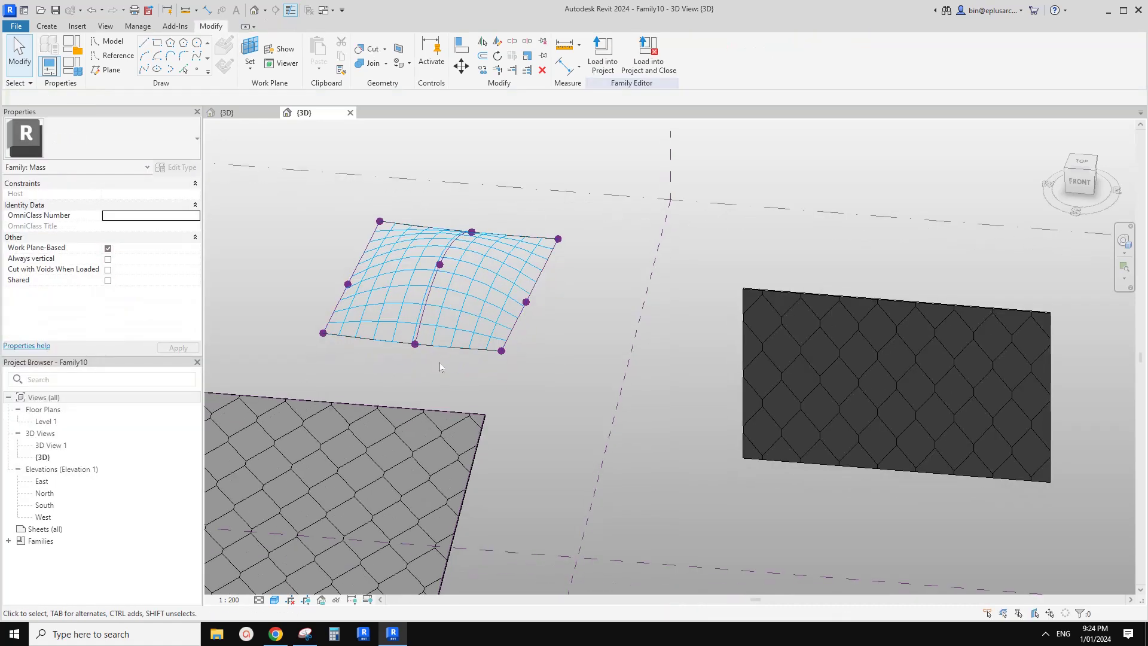
left_click(438, 263)
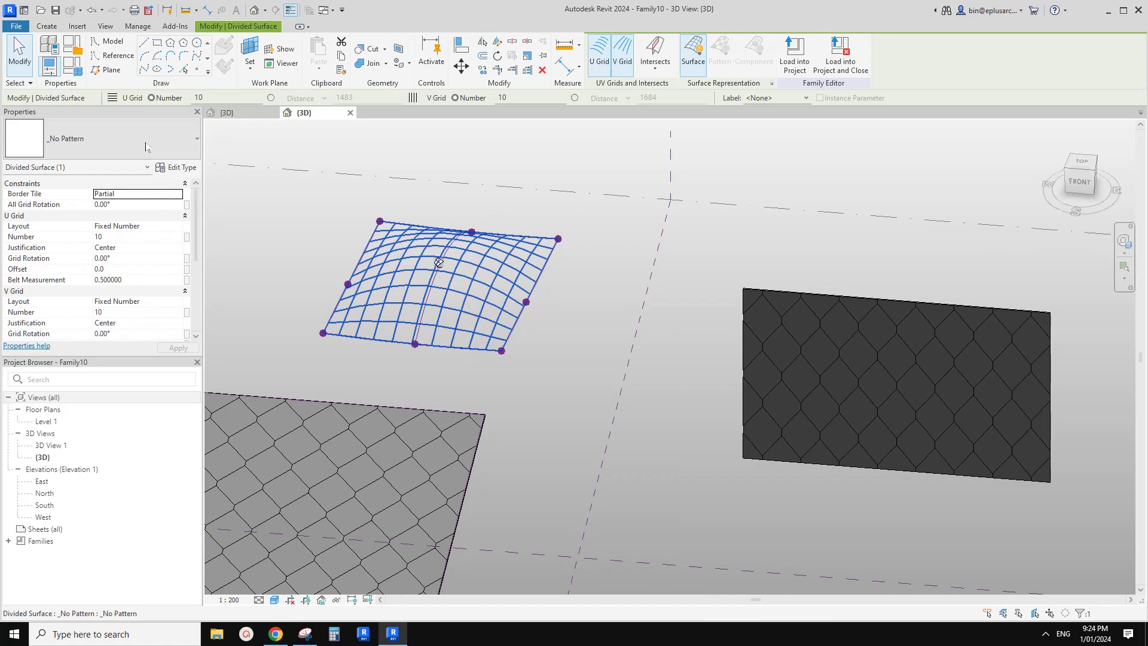
left_click(176, 167)
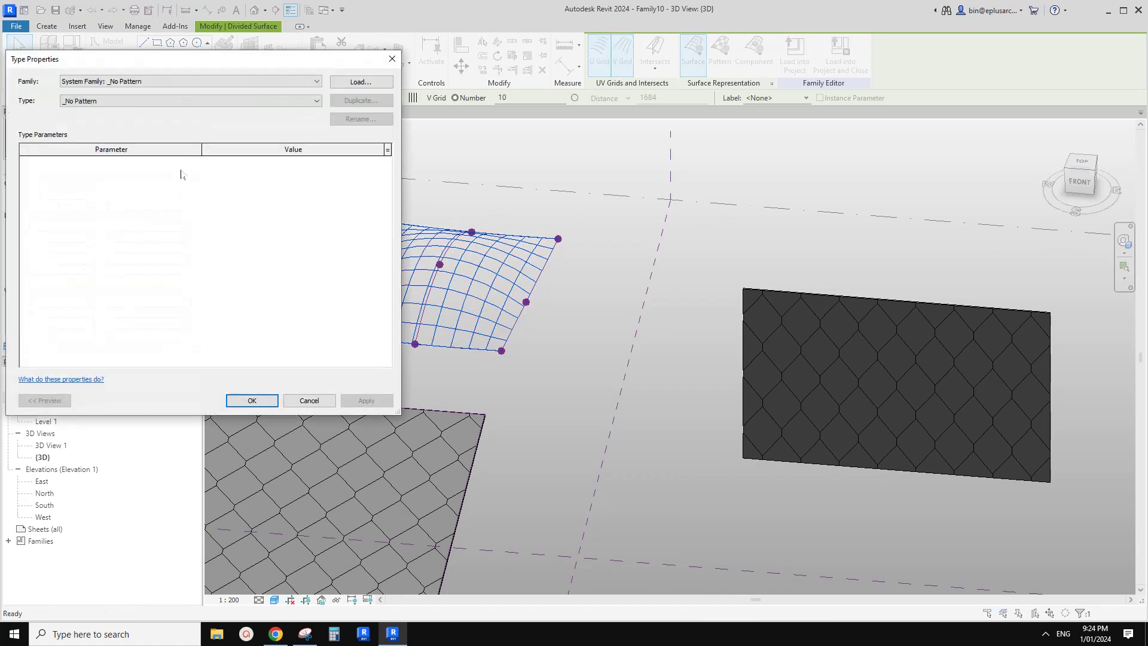
key("Escape")
key("Escape")
Check the type properties of the curved divided surface and of the horizontal panelled surface without changing them
left_click(402, 274)
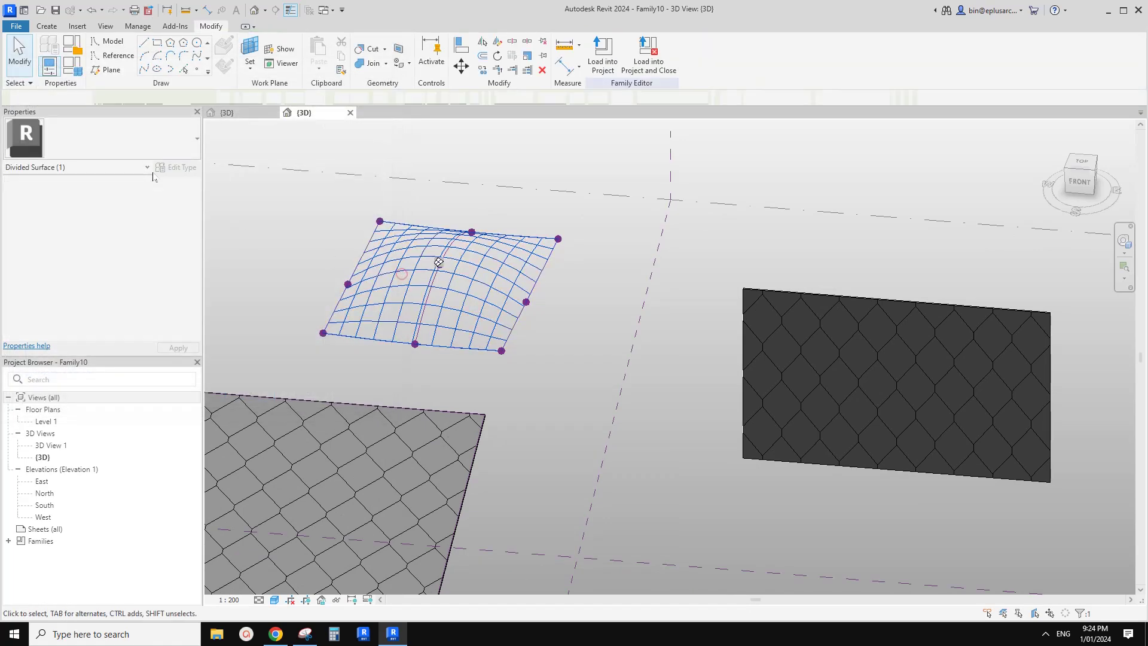
middle_click_drag(337, 473, 340, 429)
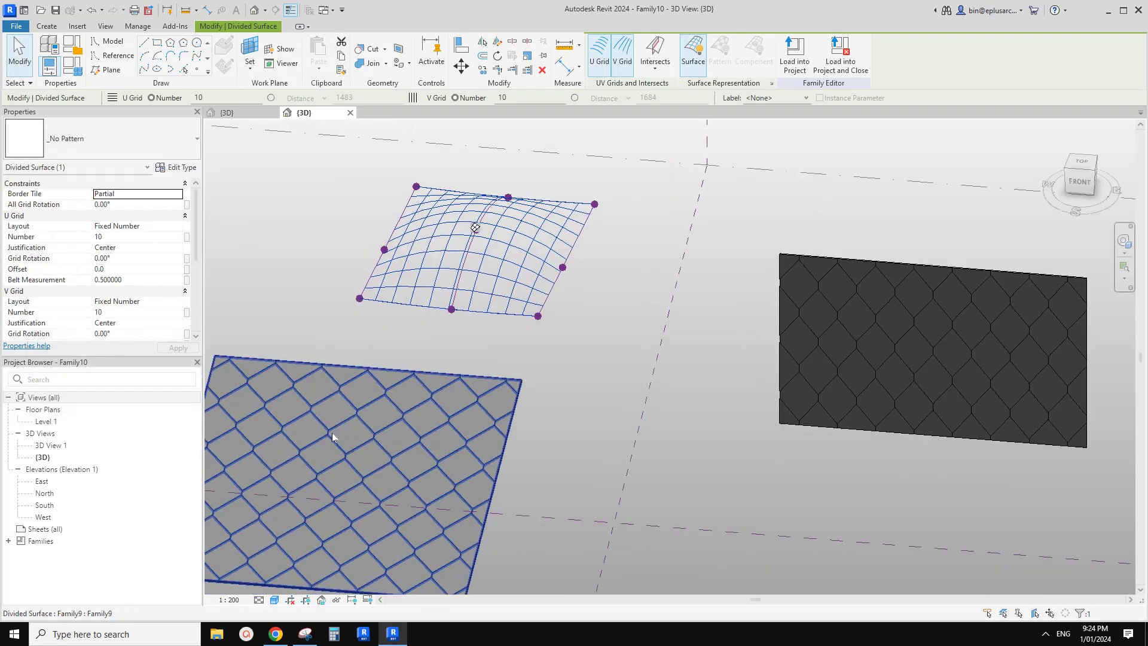
left_click(173, 166)
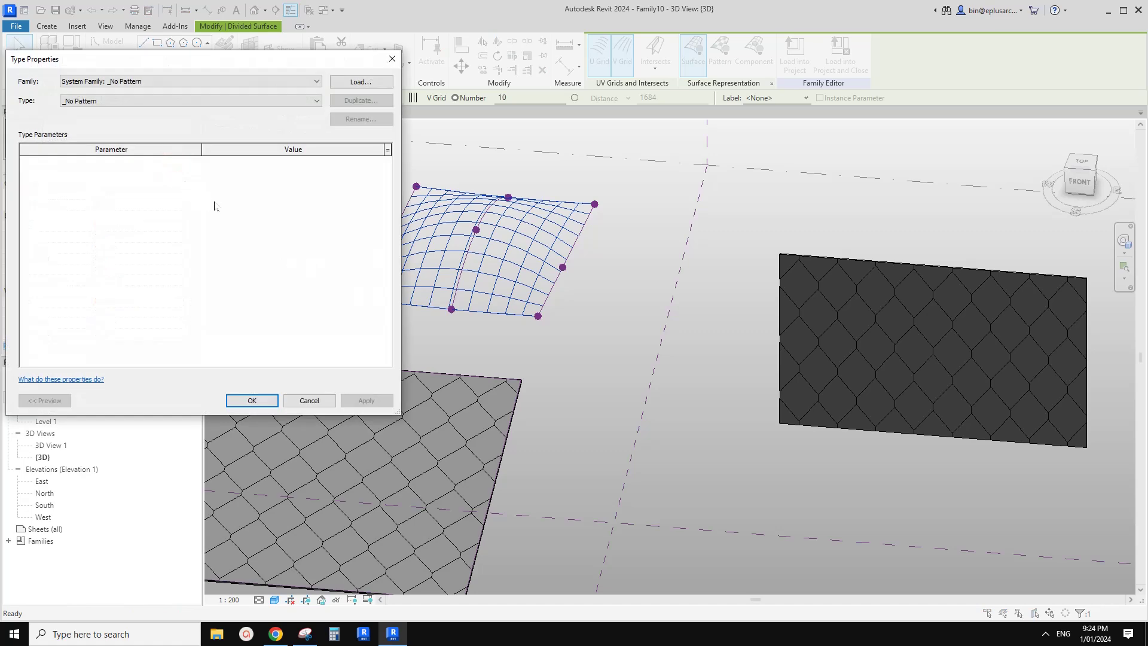
left_click(328, 399)
left_click(339, 474)
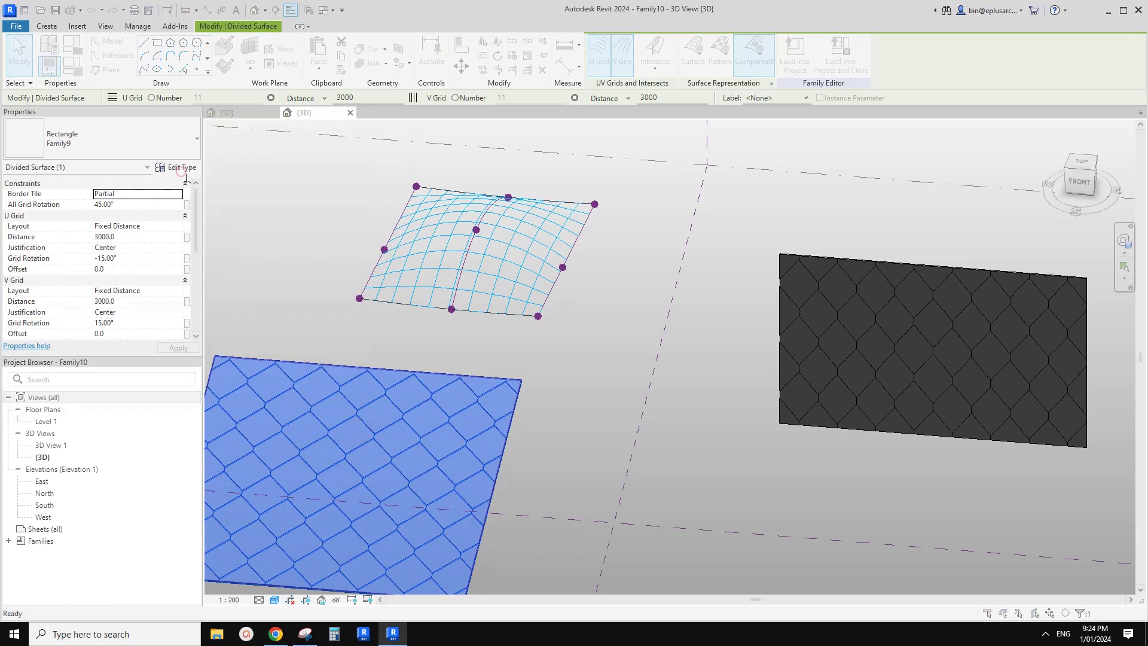
left_click(177, 168)
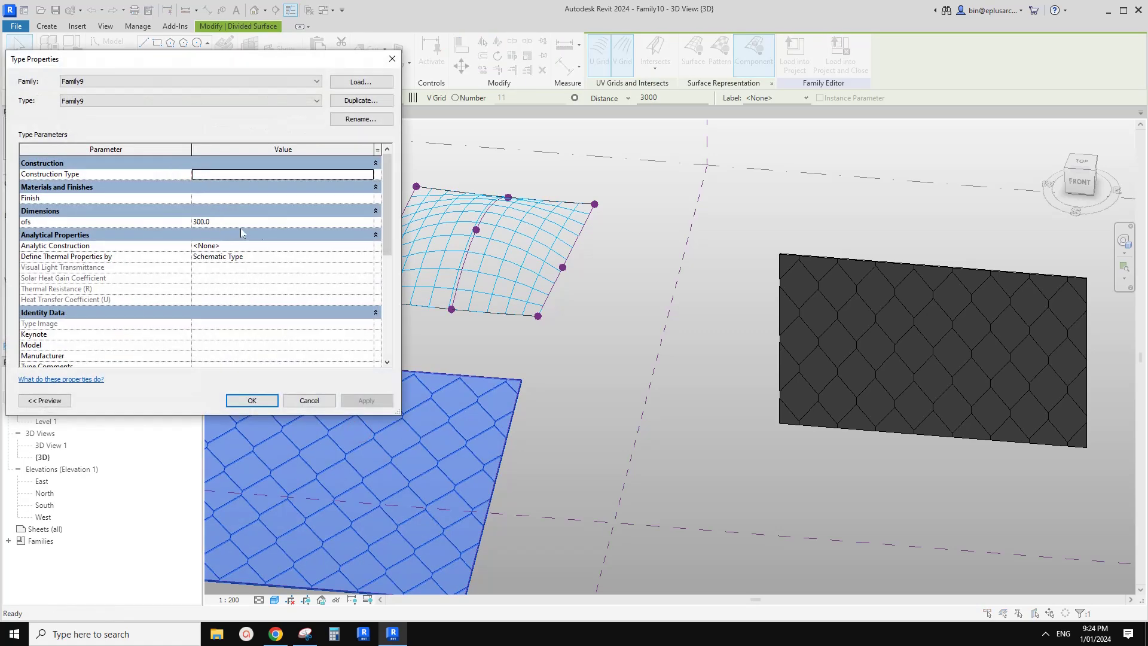
key("Escape")
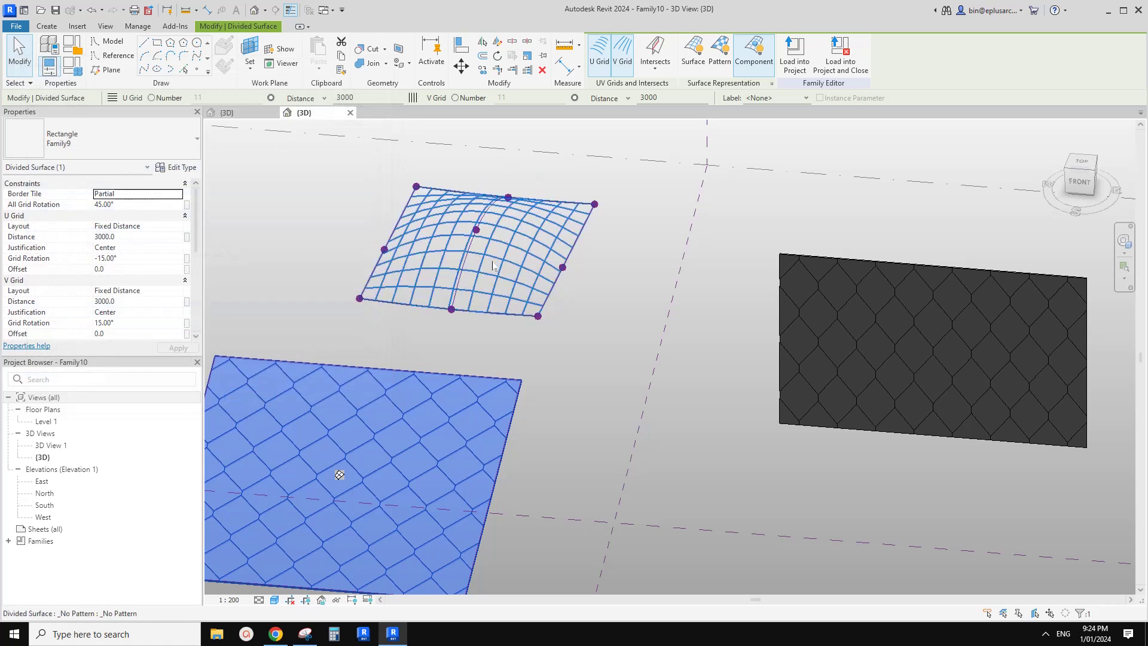
Apply the Family9 panel under the Rectangle pattern to the curved divided surface
middle_click_drag(472, 269, 510, 294)
scroll(469, 272, "up", 2)
middle_click_drag(411, 275, 590, 310)
left_click(487, 287)
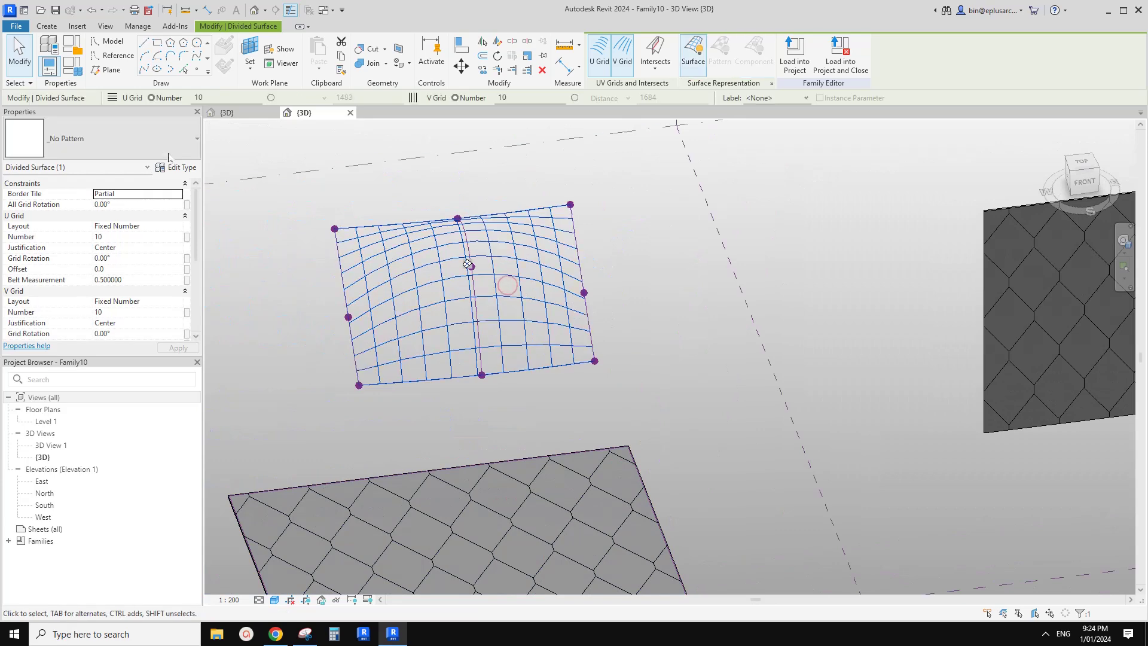
middle_click_drag(478, 274, 495, 281)
left_click(143, 140)
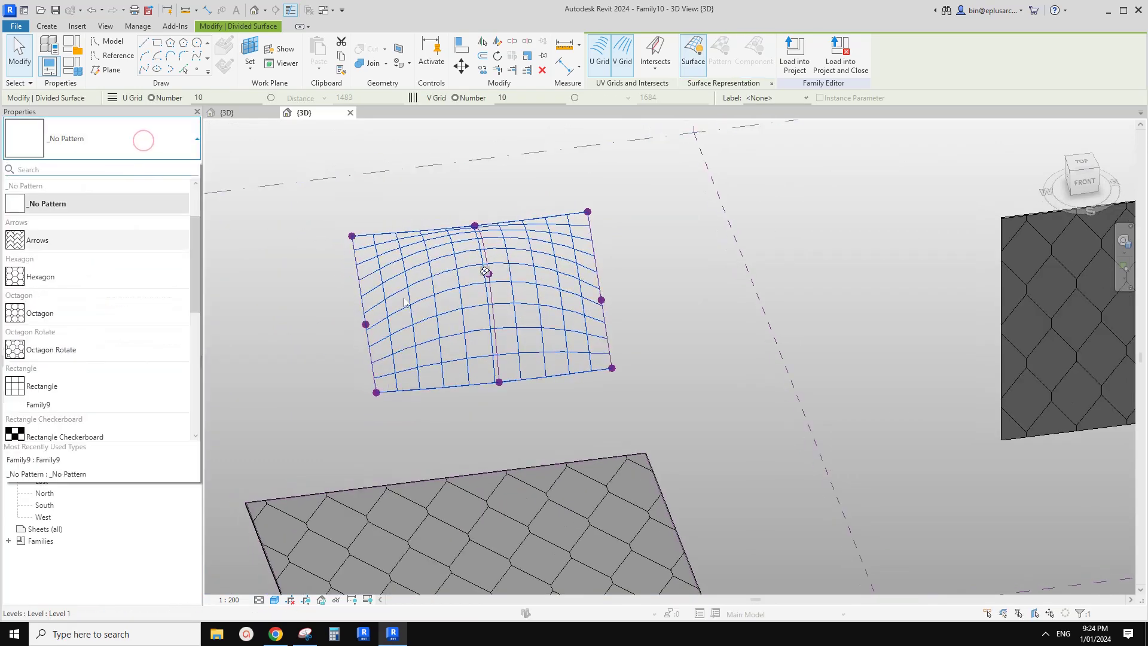
scroll(96, 323, "down", 5)
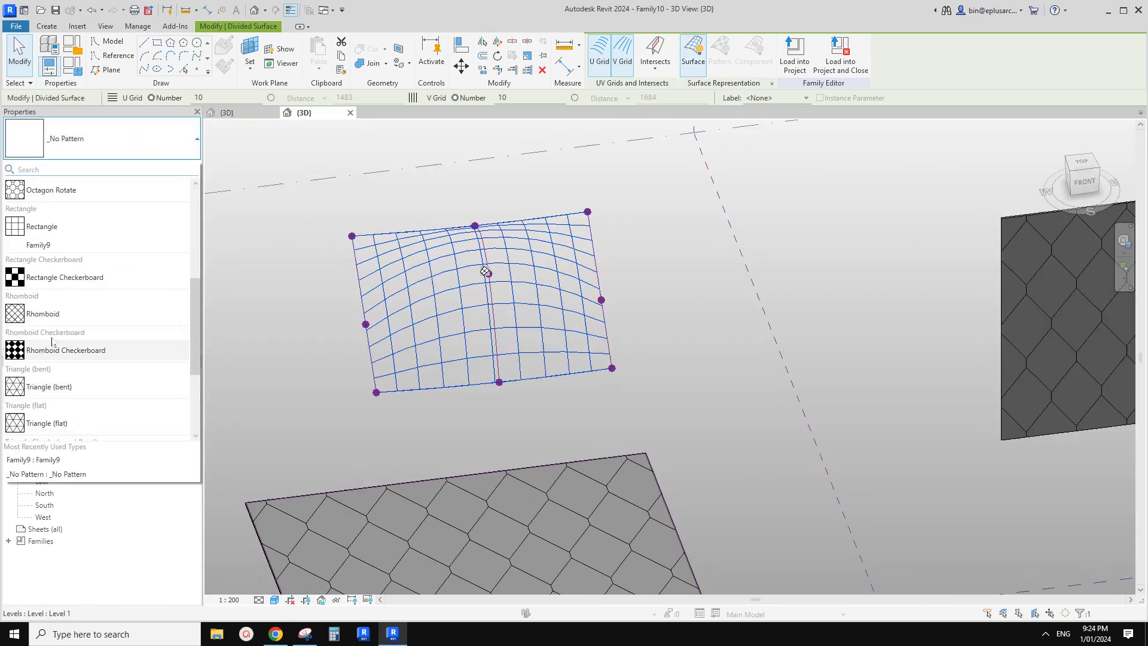
left_click(51, 247)
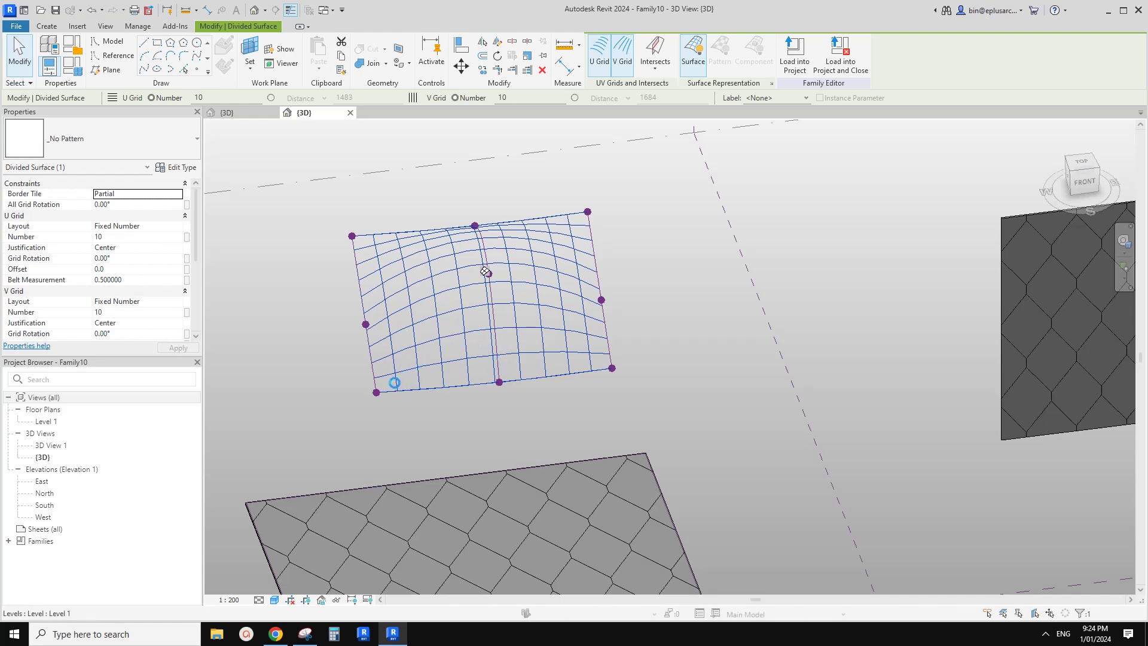
Examine the panelled curved surface from several angles to see how the lamella panels follow the curvature
middle_click_drag(616, 317, 490, 404)
key("Escape")
scroll(584, 392, "down", 1)
left_click(635, 272)
middle_click_drag(635, 272, 644, 346, "shift")
scroll(623, 260, "up", 1)
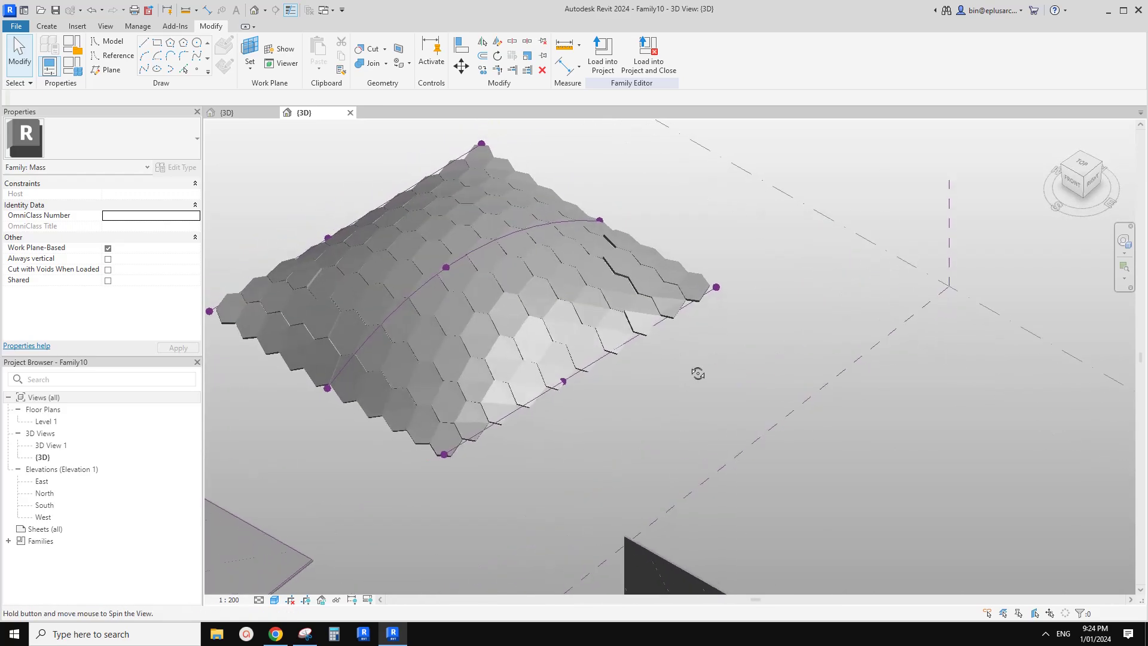
middle_click_drag(697, 377, 717, 371)
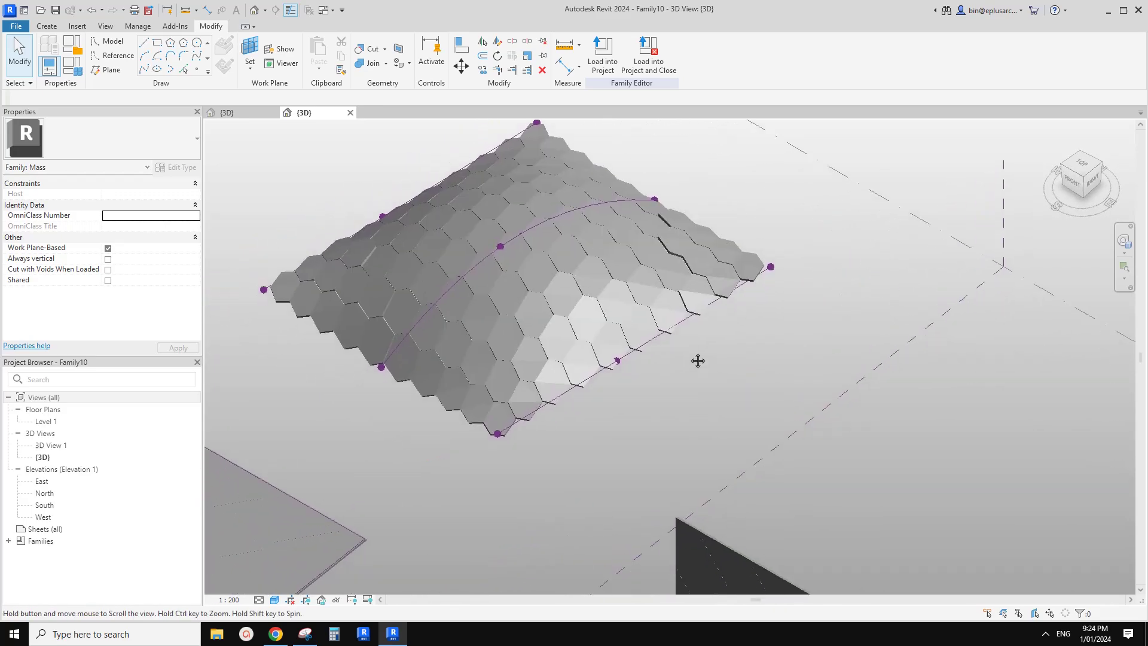
middle_click_drag(697, 359, 635, 389)
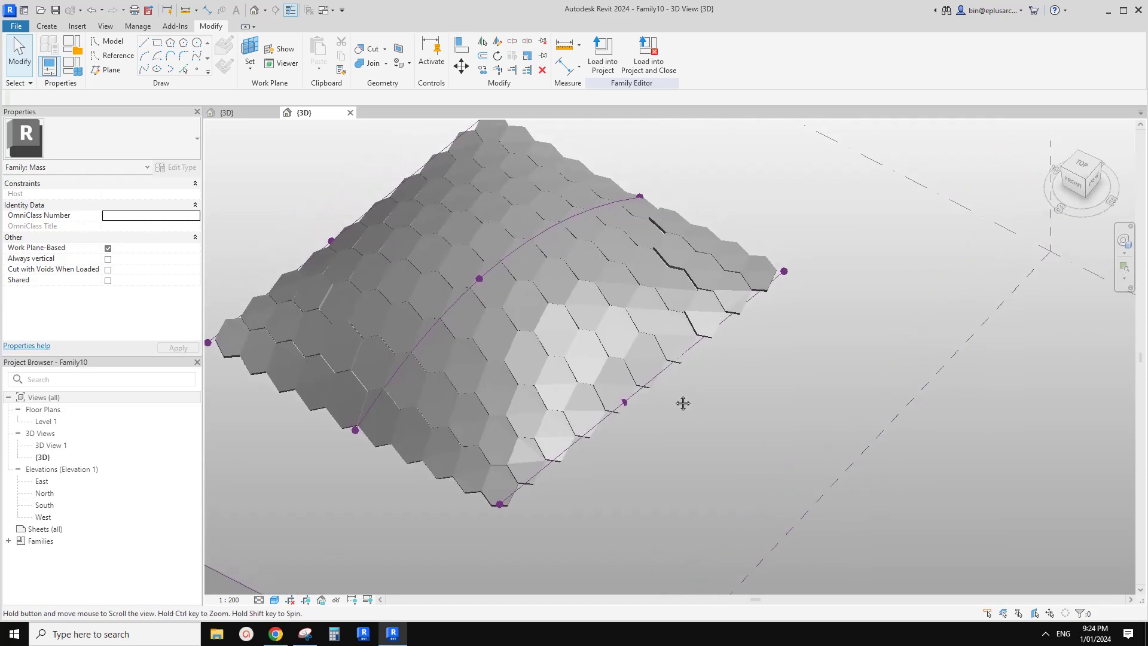
middle_click_drag(681, 402, 670, 399, "shift")
middle_click_drag(649, 361, 681, 400, "shift")
middle_click_drag(592, 333, 679, 377, "shift")
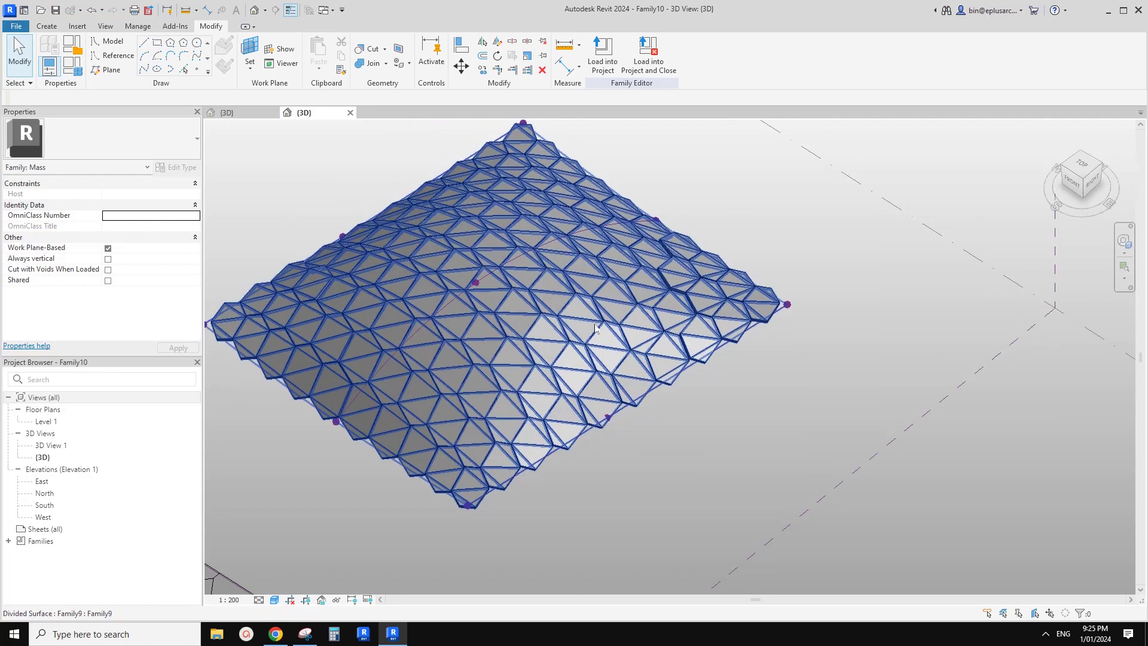
middle_click_drag(596, 326, 627, 363, "shift")
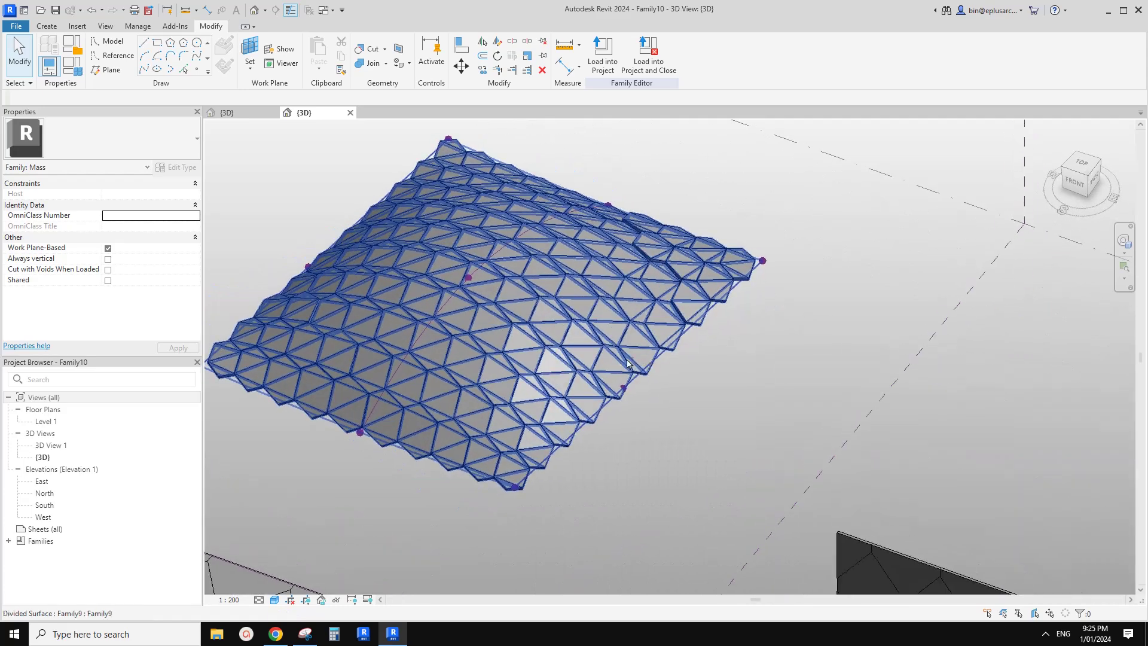
Select one panel near the curved surface's edge and inspect its triangular facets and the joints with neighbouring panels
left_click(534, 390)
scroll(523, 385, "up", 5)
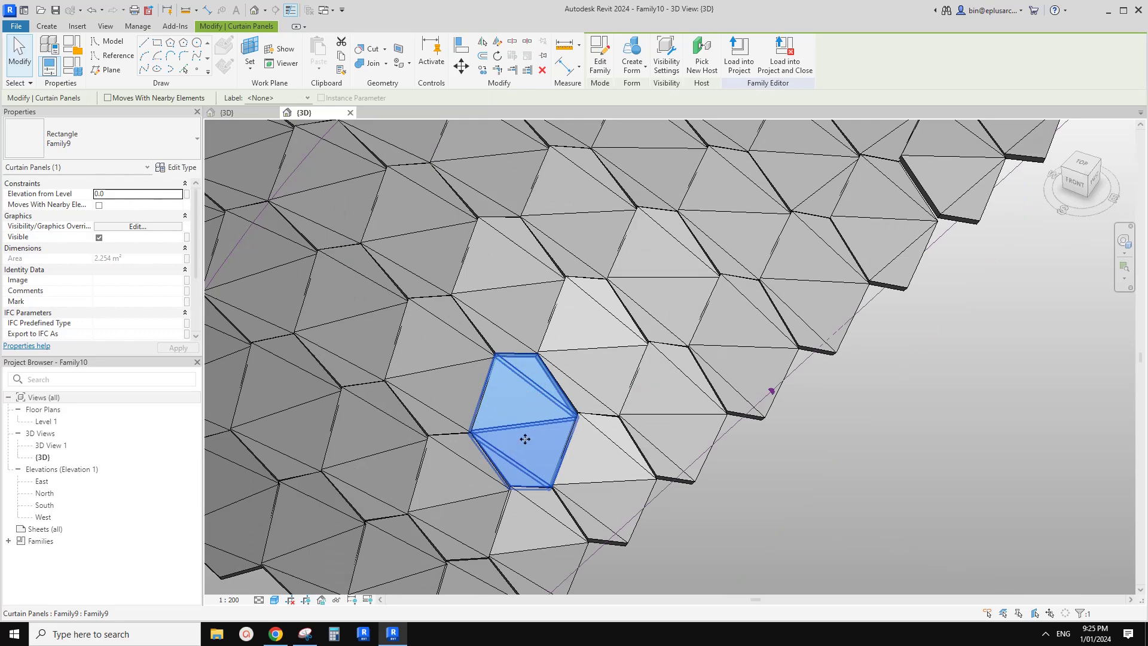
middle_click_drag(525, 439, 530, 416)
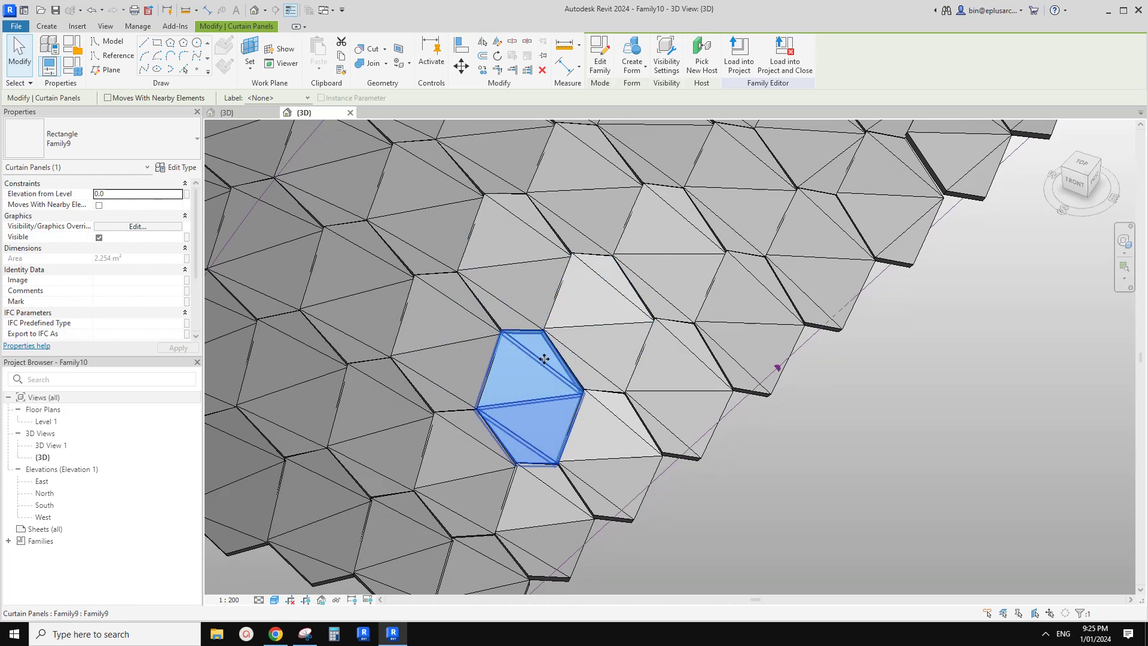
scroll(535, 354, "down", 3)
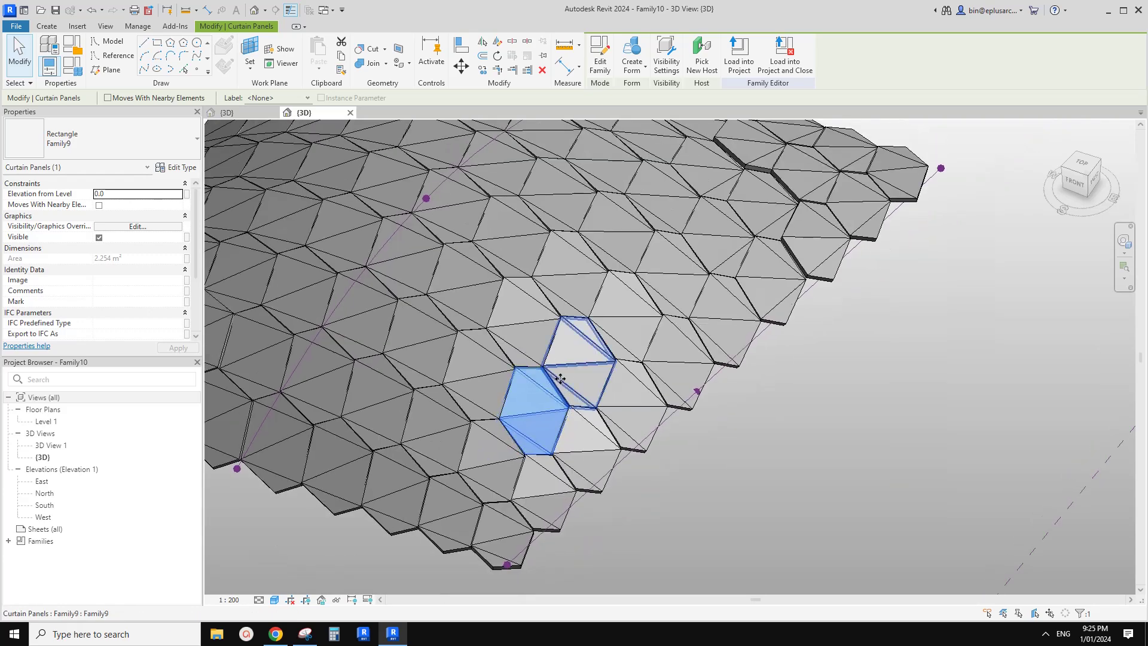
middle_click_drag(648, 406, 679, 346, "shift")
left_click(711, 405)
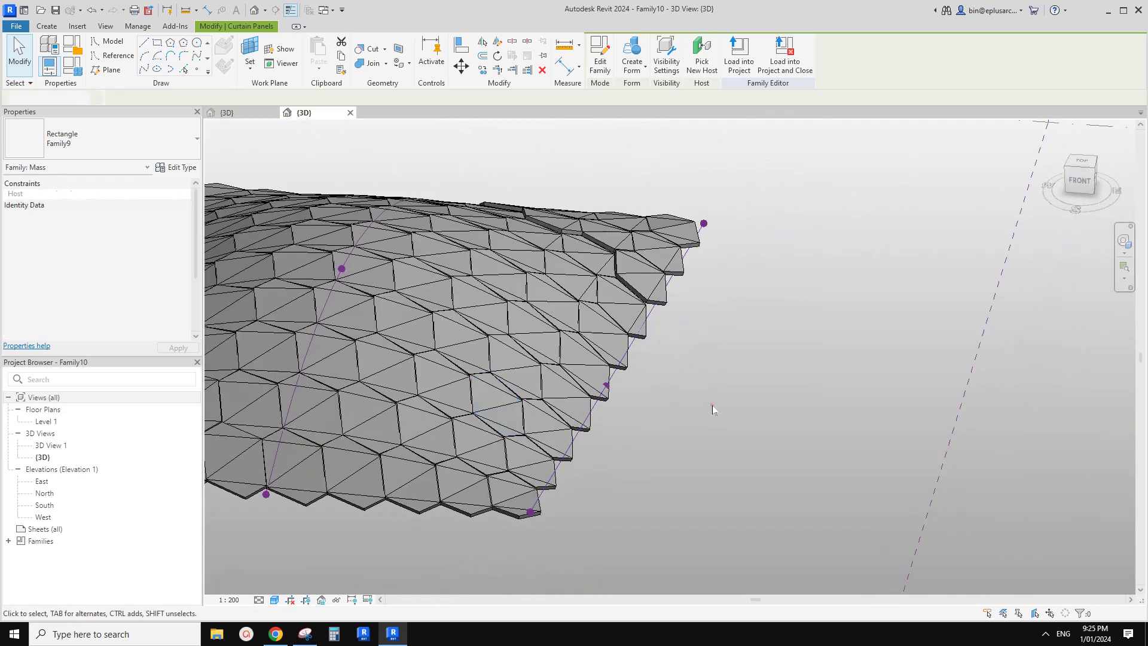
middle_click_drag(614, 387, 748, 399, "shift")
scroll(552, 351, "up", 3)
scroll(587, 362, "down", 2)
middle_click_drag(536, 349, 678, 406, "shift")
scroll(555, 431, "up", 3)
middle_click_drag(554, 425, 528, 493, "shift")
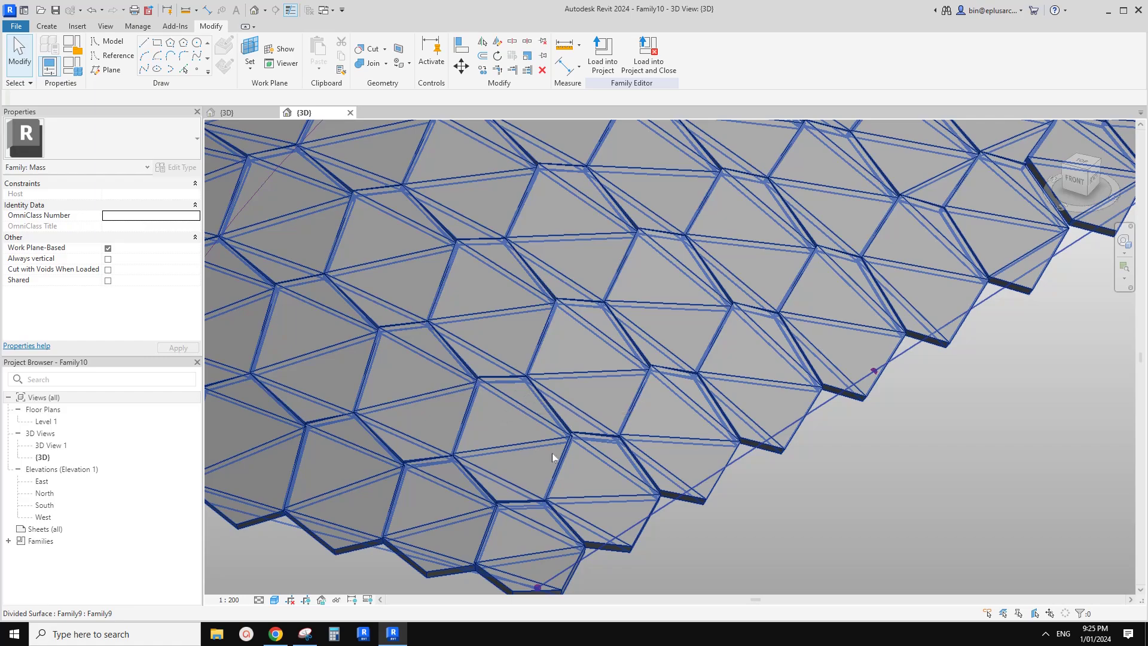
scroll(672, 379, "down", 5)
middle_click_drag(662, 400, 781, 458, "shift")
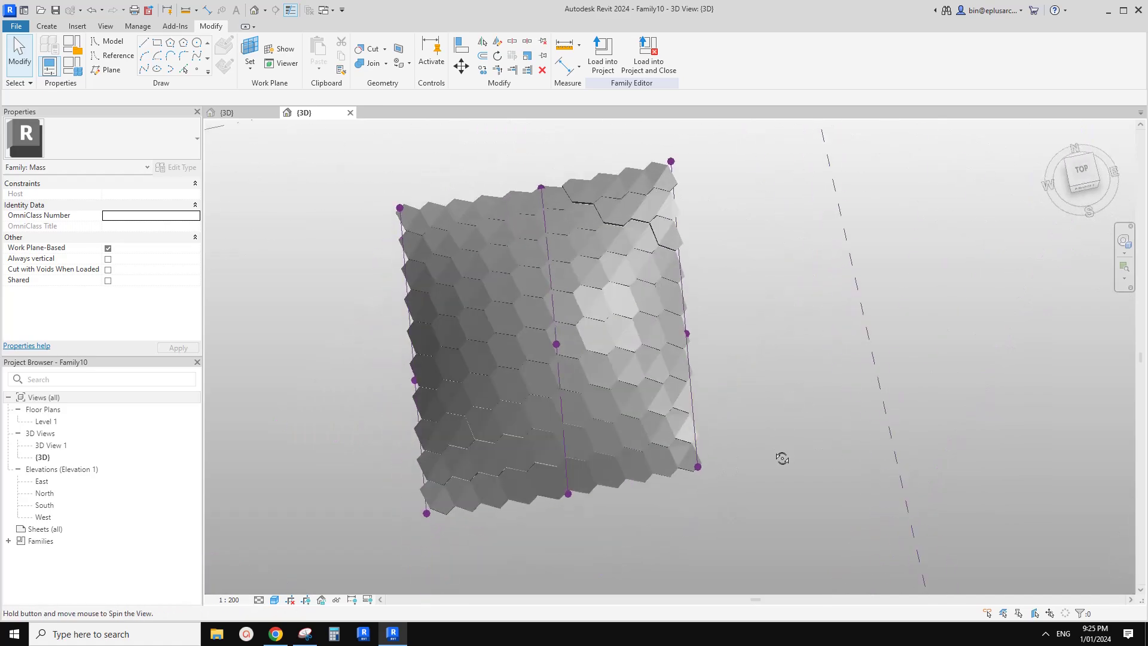
middle_click_drag(793, 360, 644, 372, "shift")
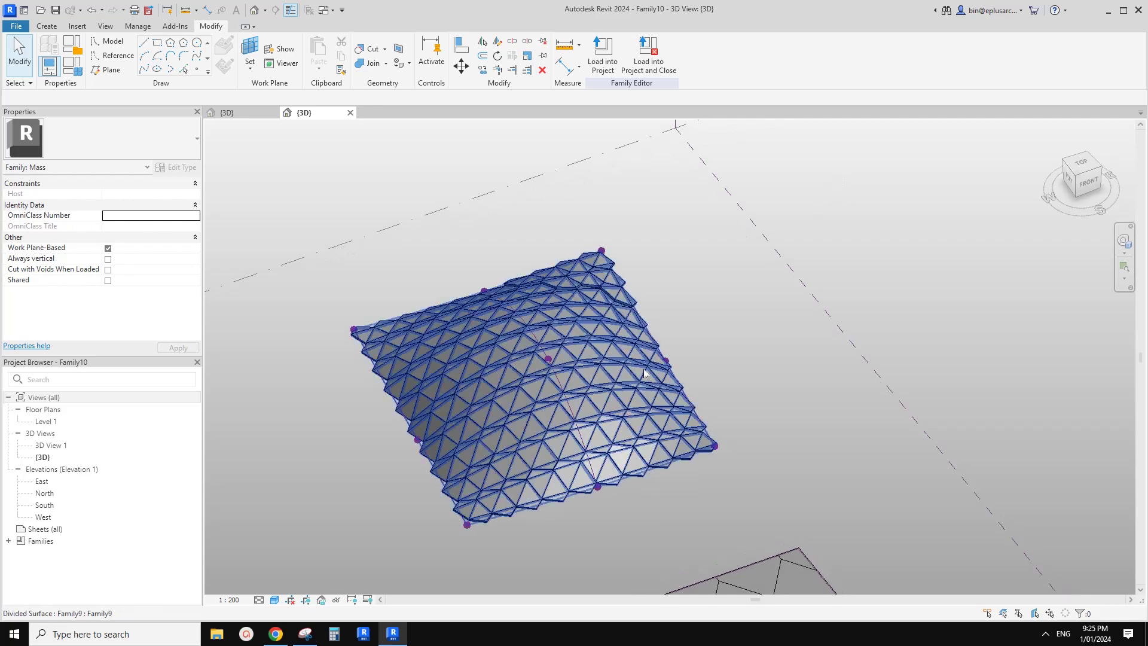
middle_click_drag(594, 440, 618, 398, "shift")
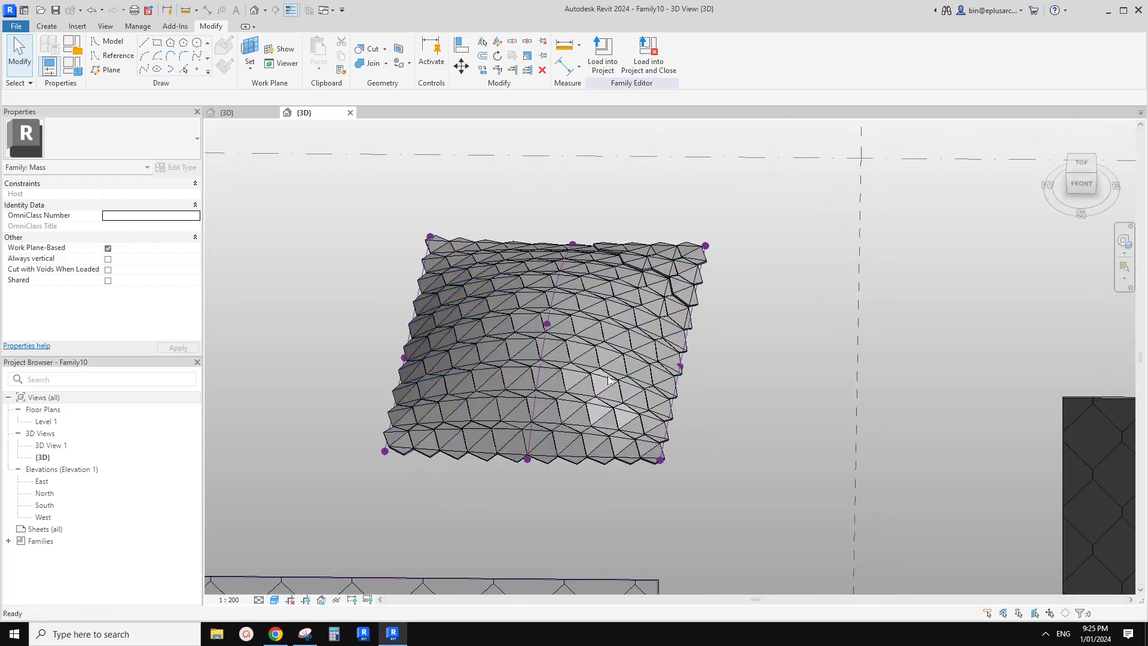
Turn off Show Edges in the 3D view's graphic display options, keeping the Shaded style
key("g")
key("d")
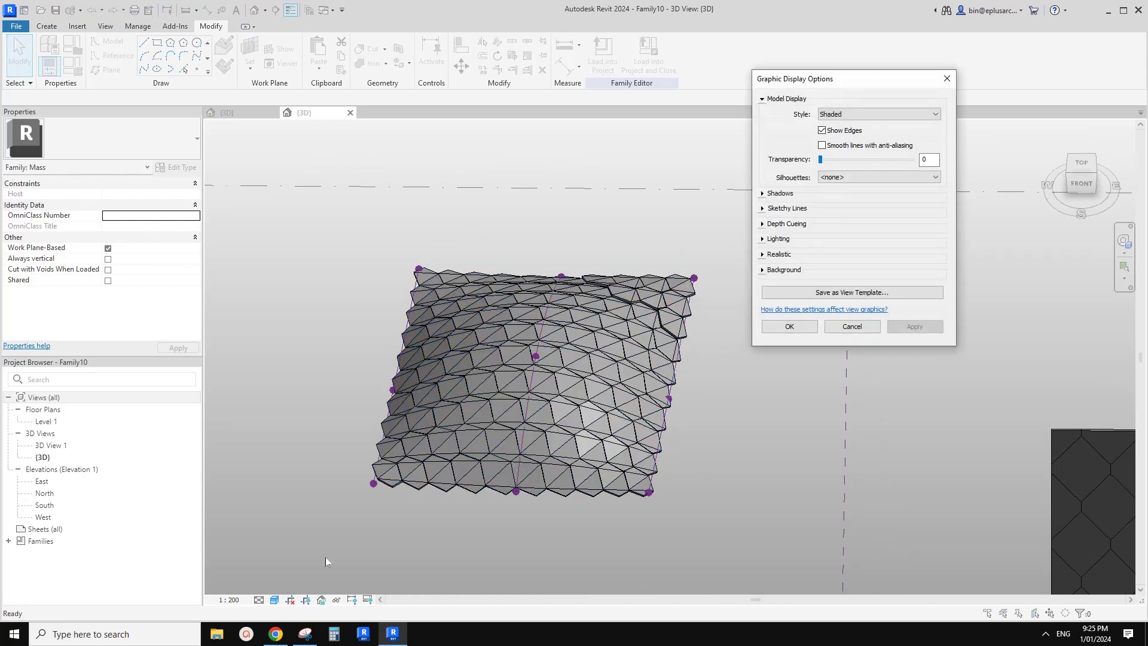
left_click_drag(810, 86, 734, 152)
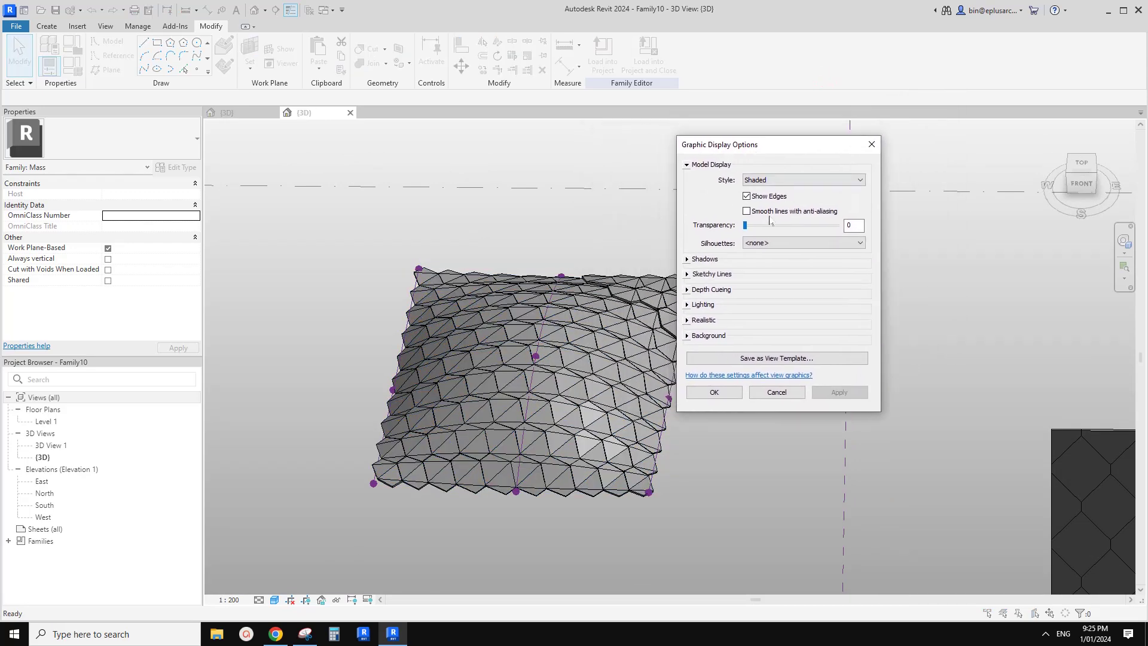
left_click(747, 196)
left_click(713, 392)
Review the three panelled surfaces without edges, and turn Show Edges back on for the 3D view
middle_click_drag(794, 389, 1041, 544, "shift")
scroll(687, 373, "down", 3)
middle_click_drag(710, 408, 642, 361)
left_click(497, 388)
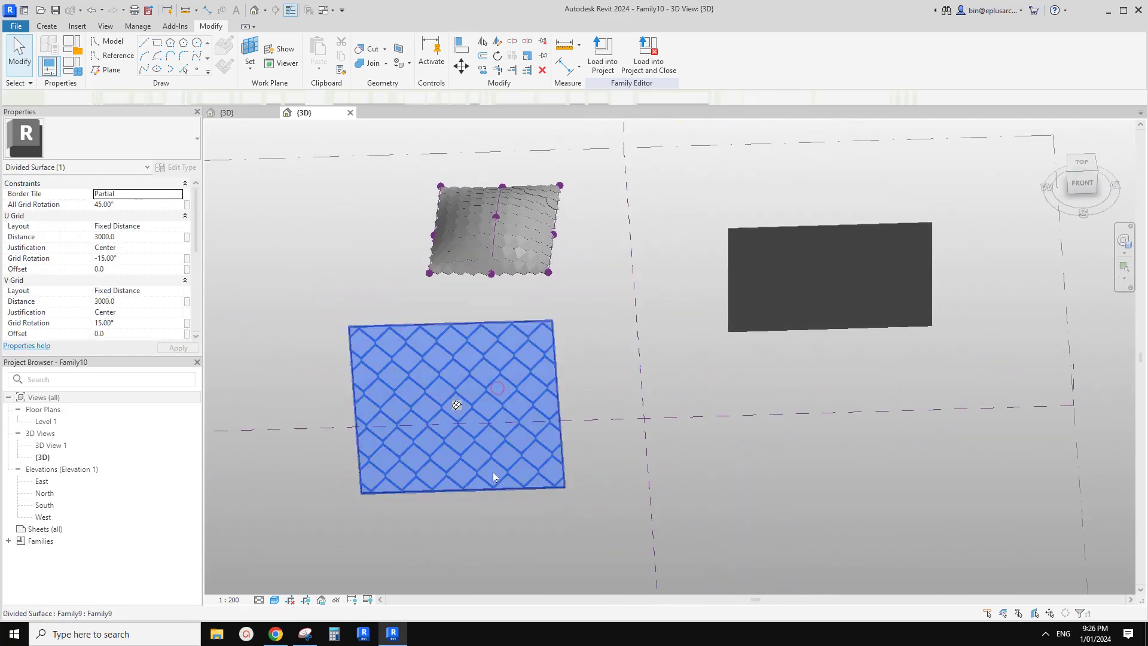
left_click(448, 520)
middle_click_drag(382, 498, 379, 510)
key("g")
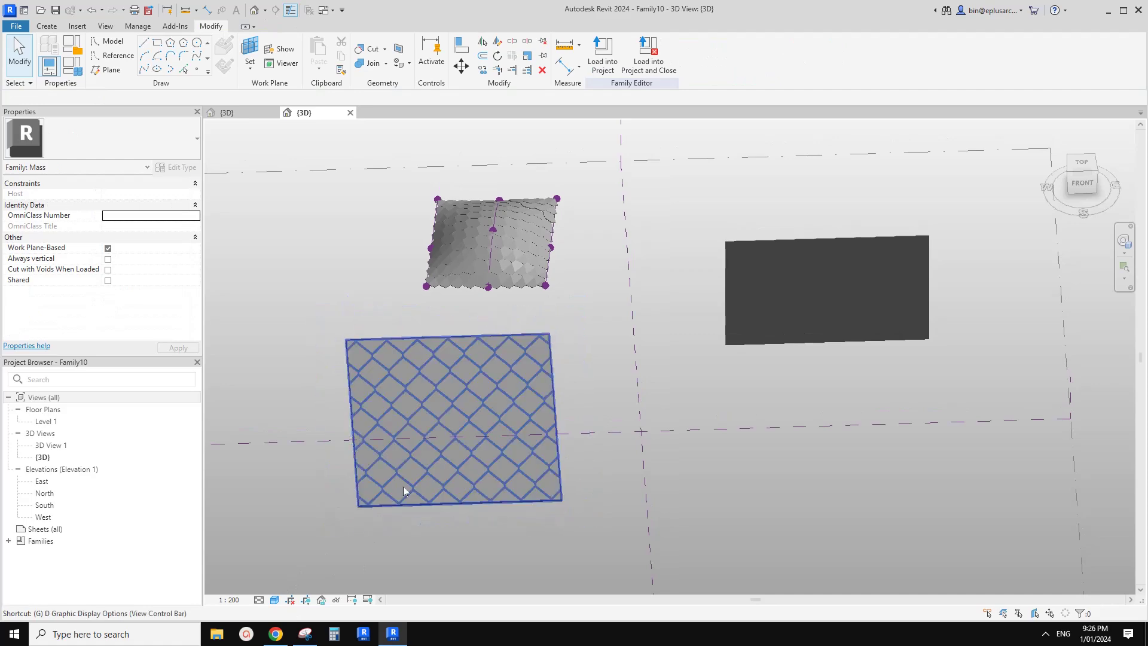
key("d")
left_click(762, 197)
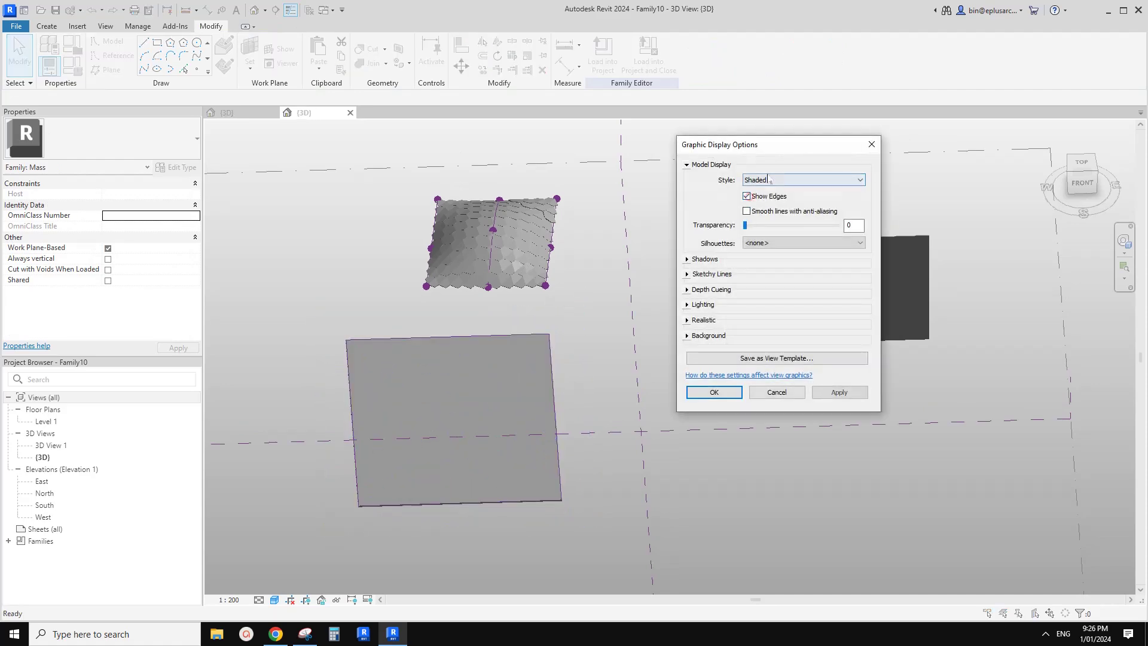
left_click(715, 393)
Select the vertical panelled surface and examine its panel pattern up close, including the cut panels along its borders
middle_click_drag(612, 379, 514, 364, "shift")
middle_click_drag(515, 364, 456, 364, "shift")
scroll(694, 366, "up", 4)
middle_click_drag(737, 369, 611, 390)
middle_click_drag(611, 391, 654, 364, "shift")
scroll(659, 369, "up", 3)
left_click(516, 305)
middle_click_drag(511, 323, 590, 335)
middle_click_drag(590, 281, 600, 298)
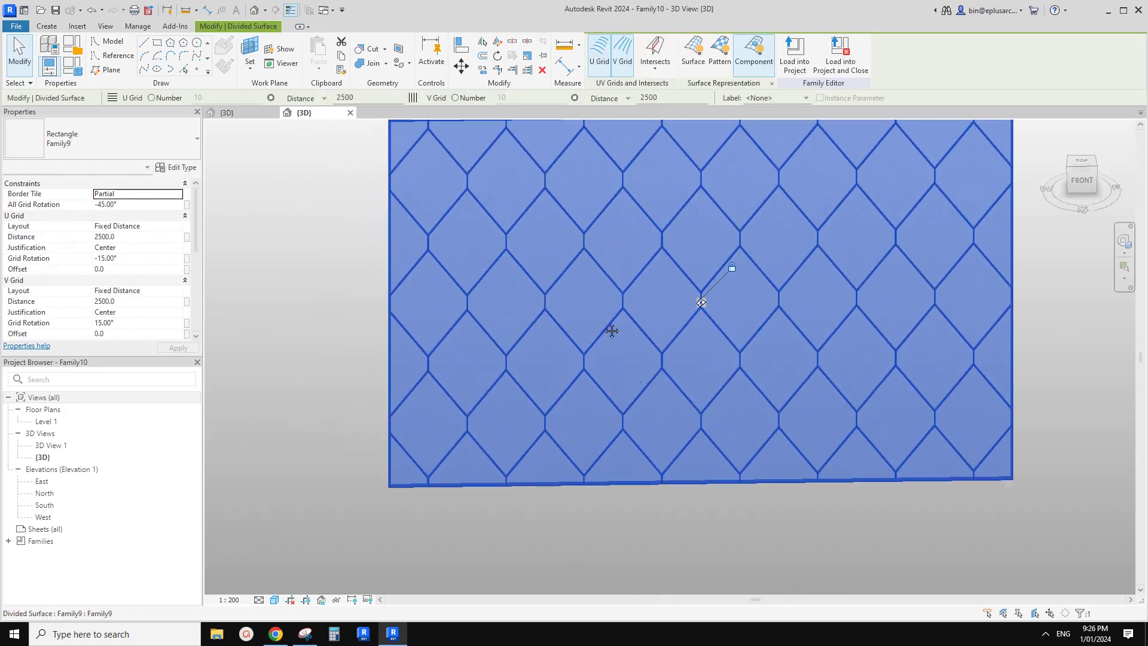
scroll(609, 330, "down", 3)
scroll(653, 329, "up", 1)
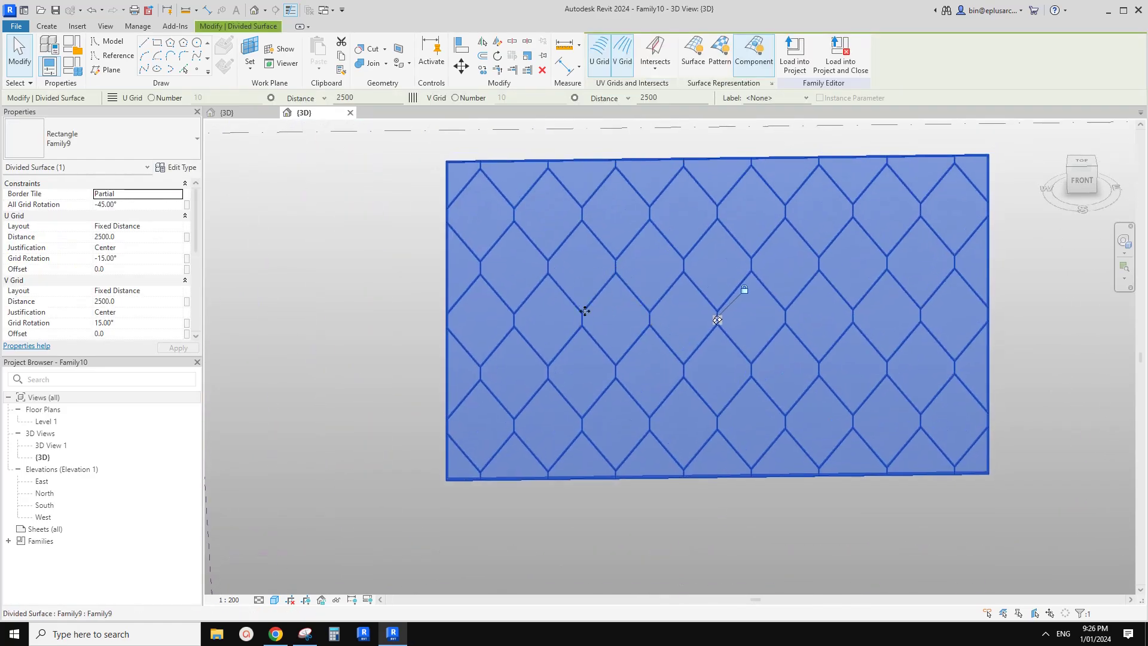
scroll(405, 241, "down", 1)
middle_click_drag(404, 241, 414, 218)
scroll(693, 277, "up", 2)
middle_click_drag(694, 277, 670, 281)
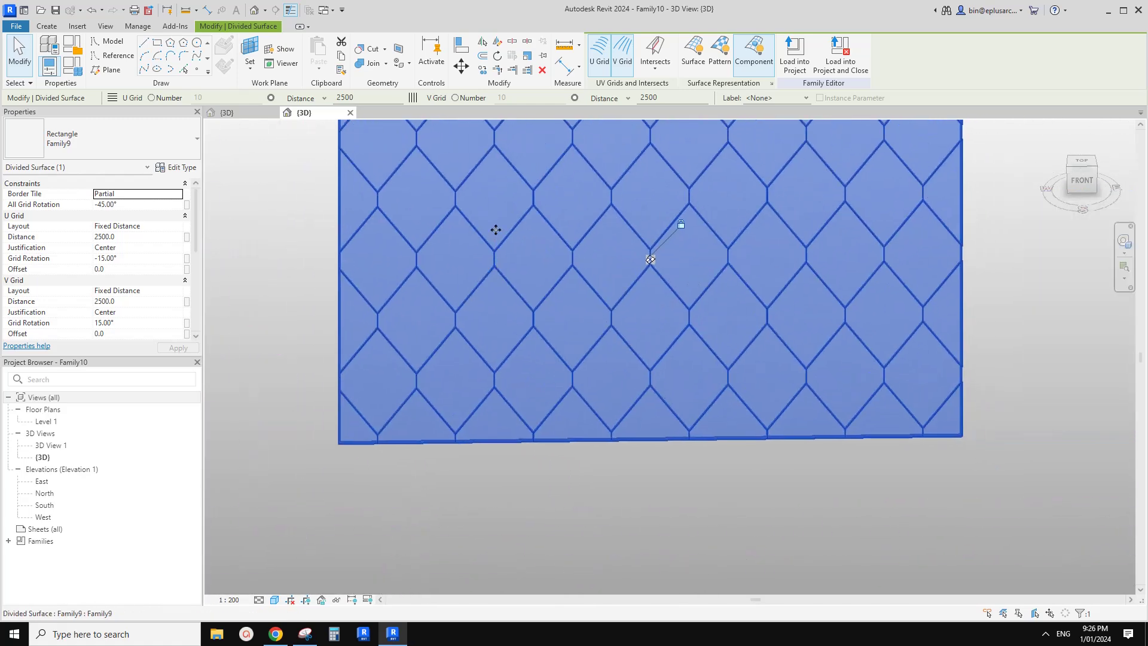
middle_click_drag(605, 272, 612, 315)
scroll(634, 299, "down", 2)
Duplicate the vertical surface's Family9 panel type as Family9 2 and assign it to that surface
key("Escape")
left_click(565, 295)
scroll(562, 284, "up", 2)
left_click(558, 283)
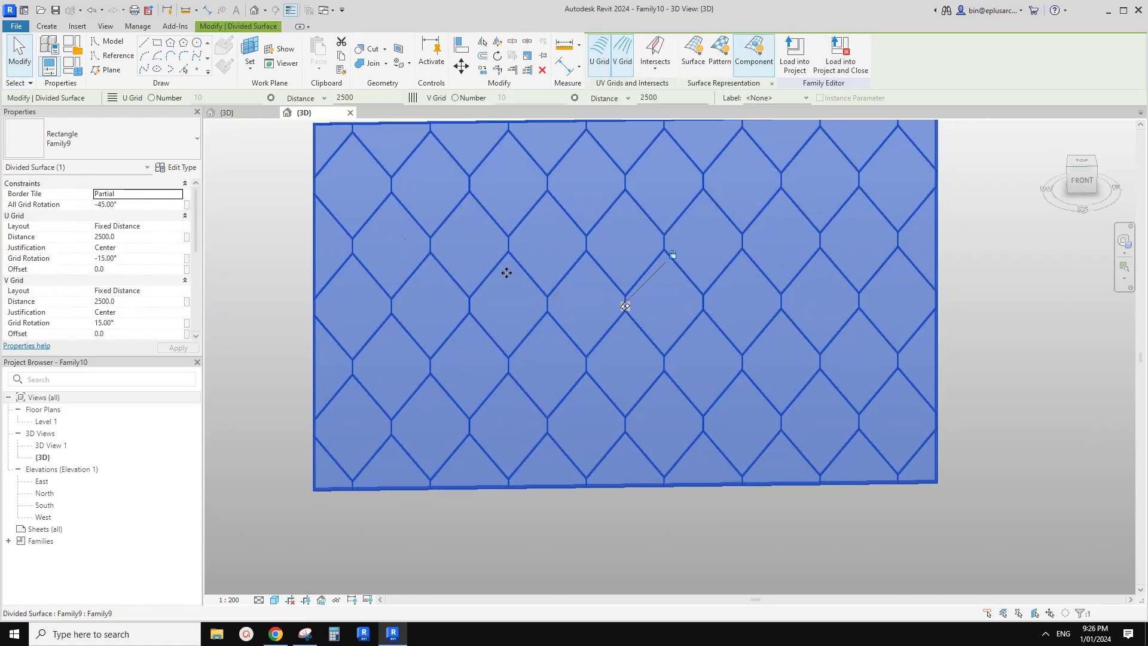
left_click(175, 168)
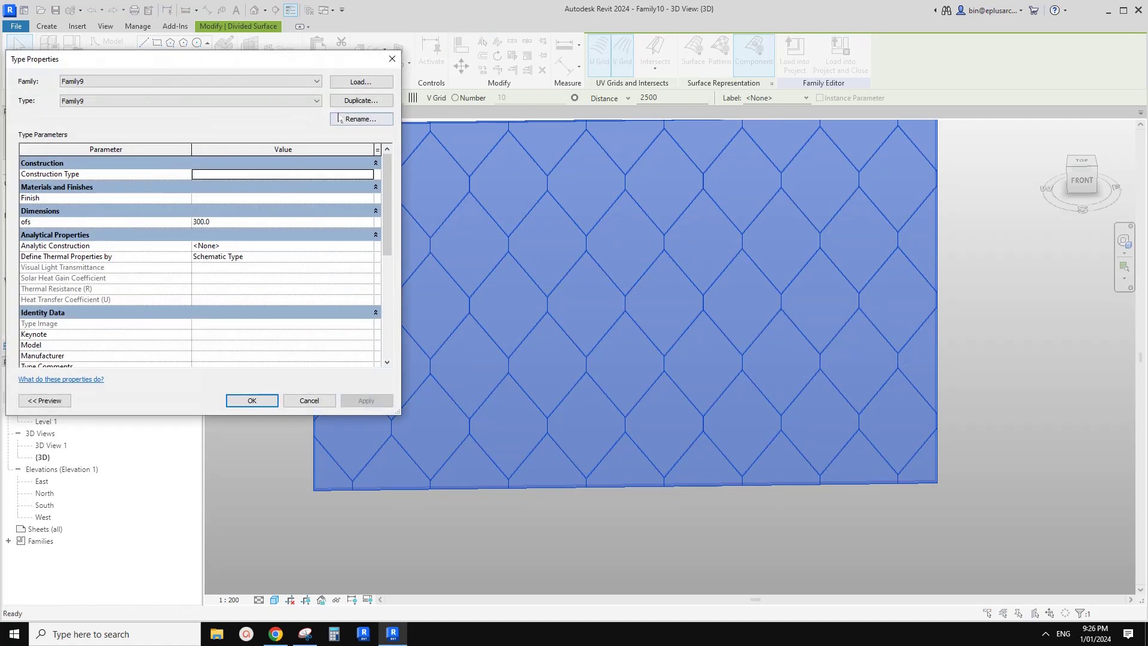
left_click(360, 101)
left_click(237, 375)
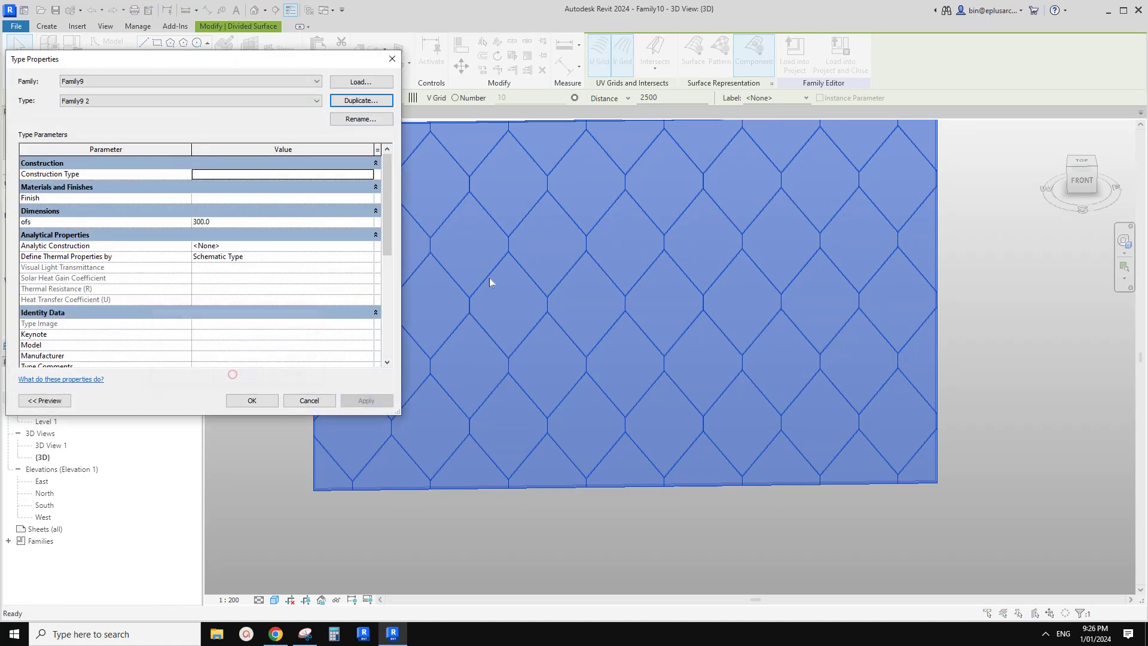
left_click(252, 400)
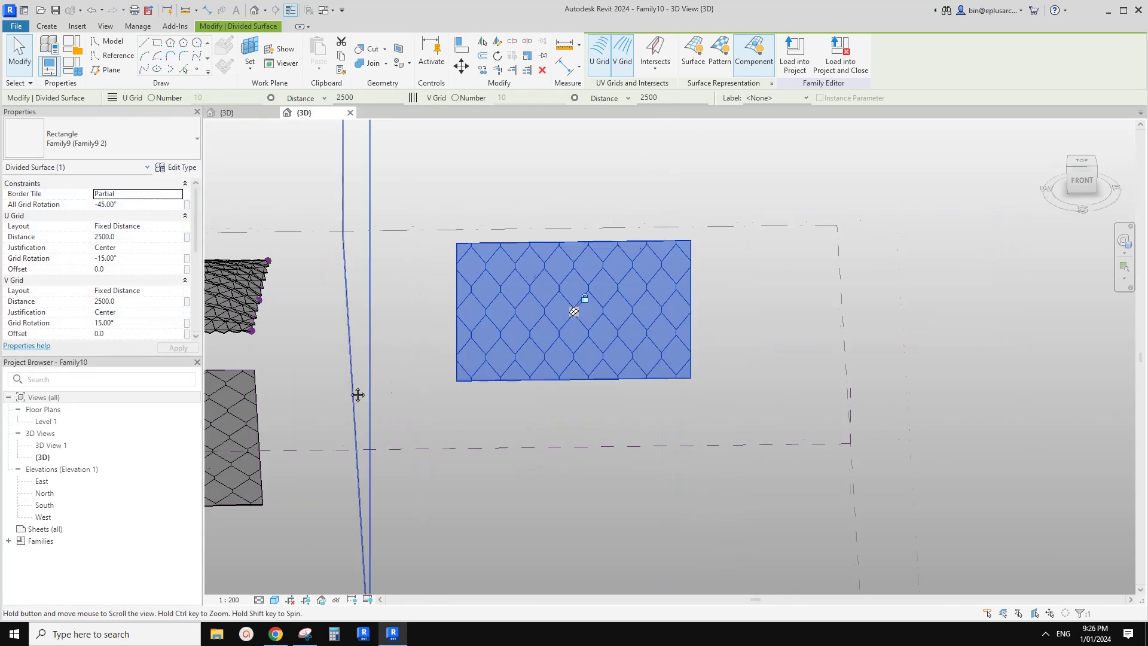
Set the ofs dimension of the vertical surface's Family9 2 panel type to 900 and apply it
scroll(382, 354, "up", 3)
scroll(517, 313, "up", 3)
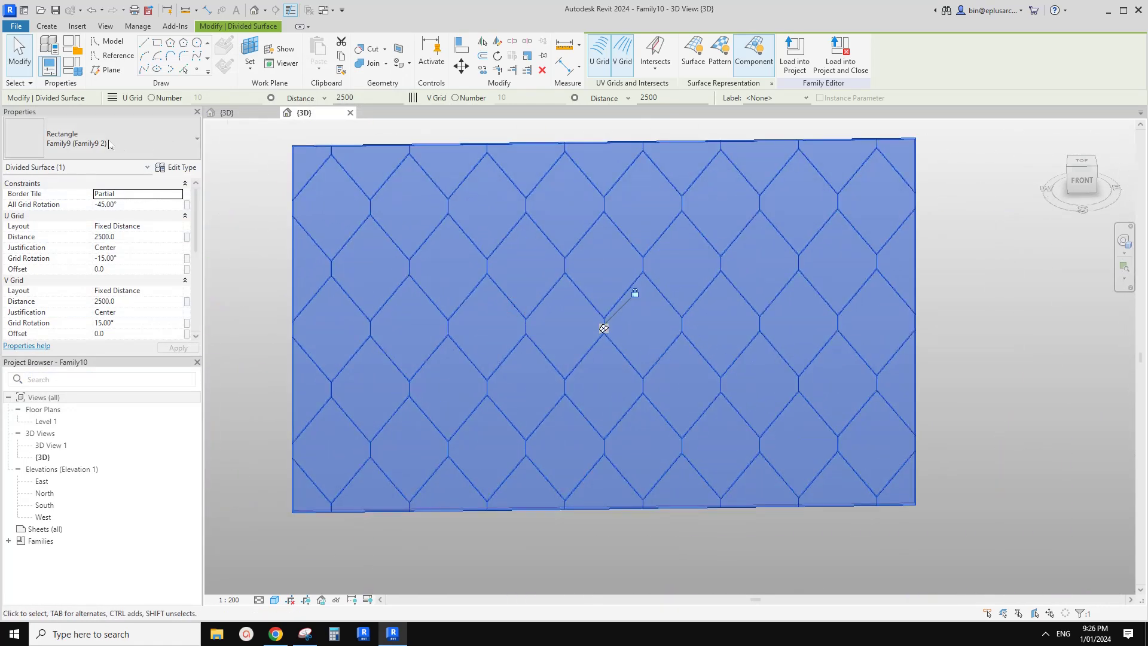
left_click(173, 167)
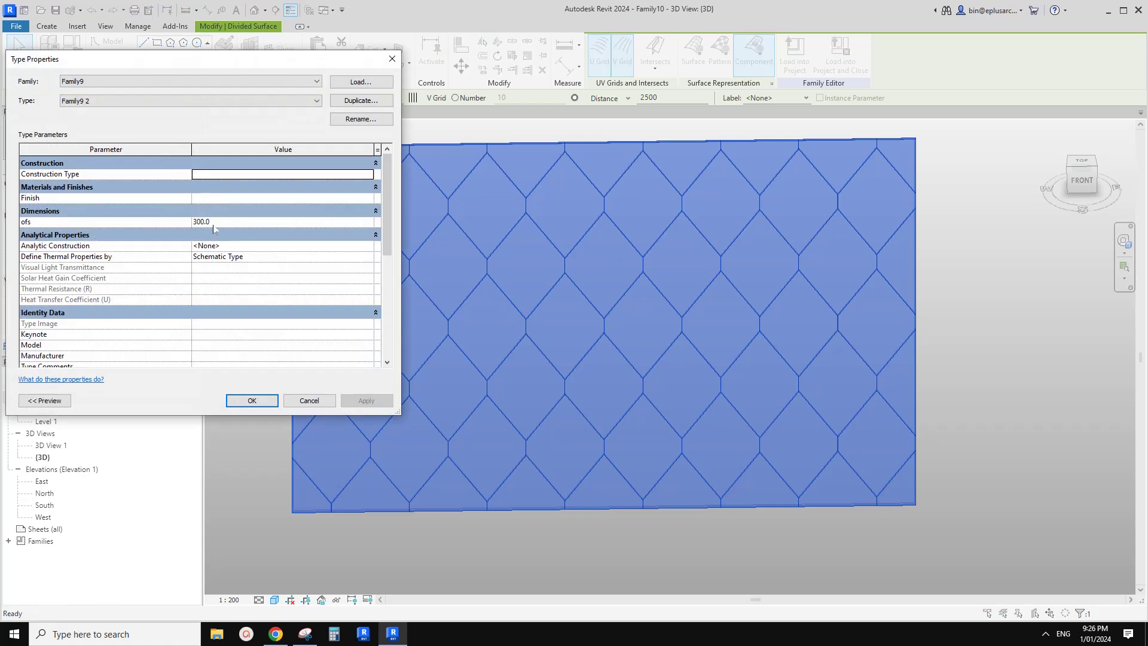
left_click(225, 223)
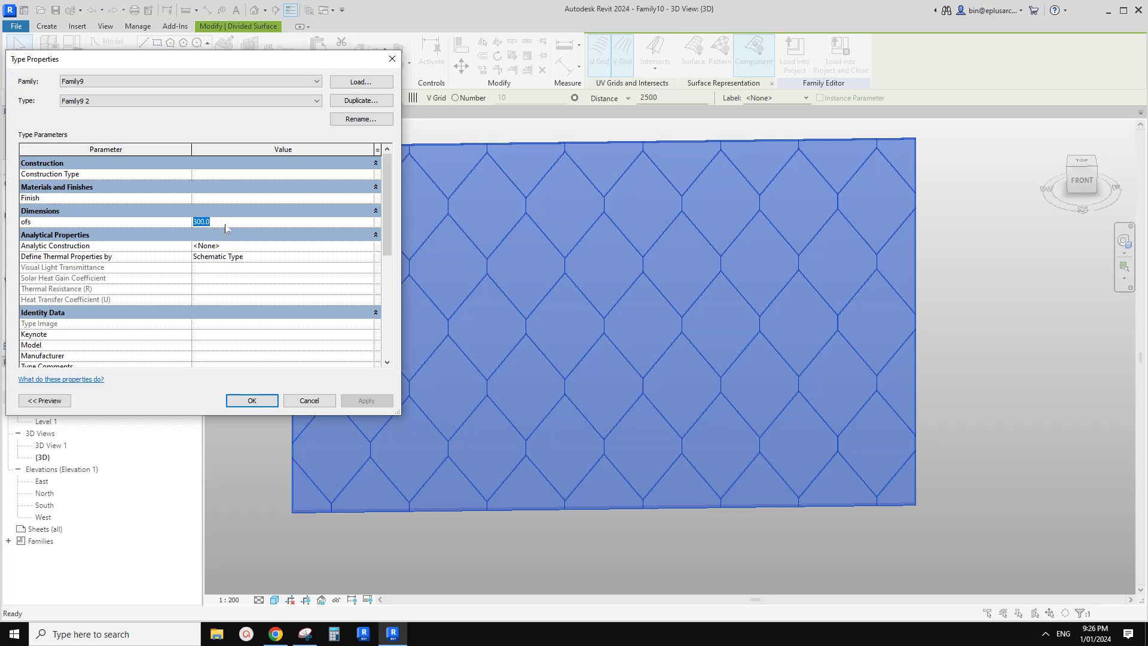
type("900")
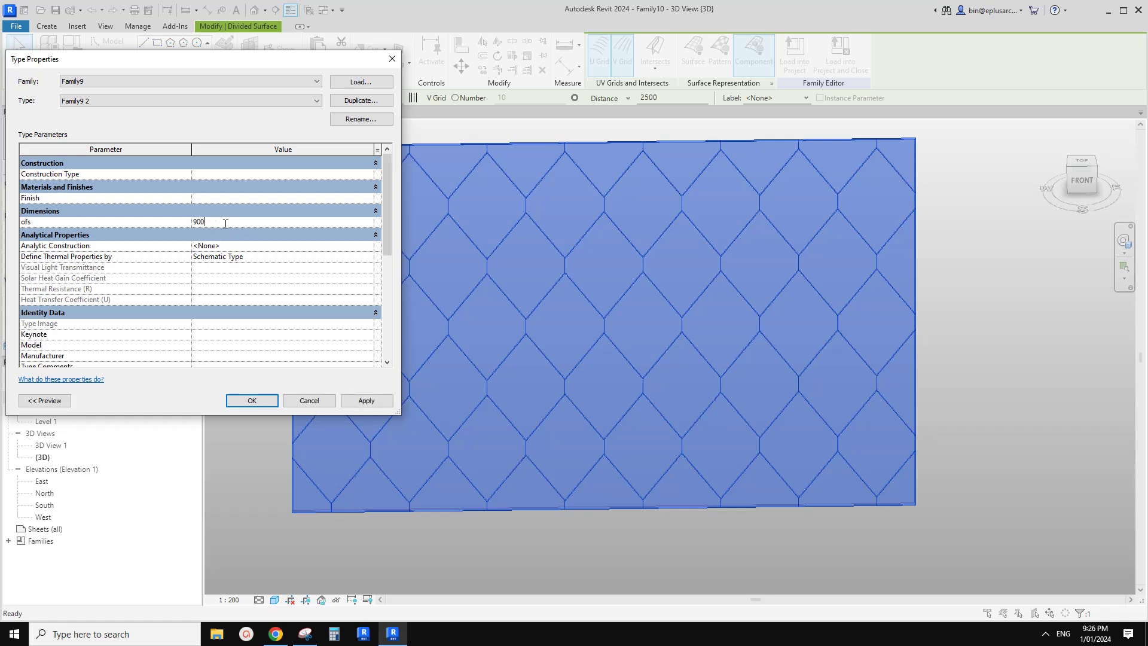
left_click(366, 402)
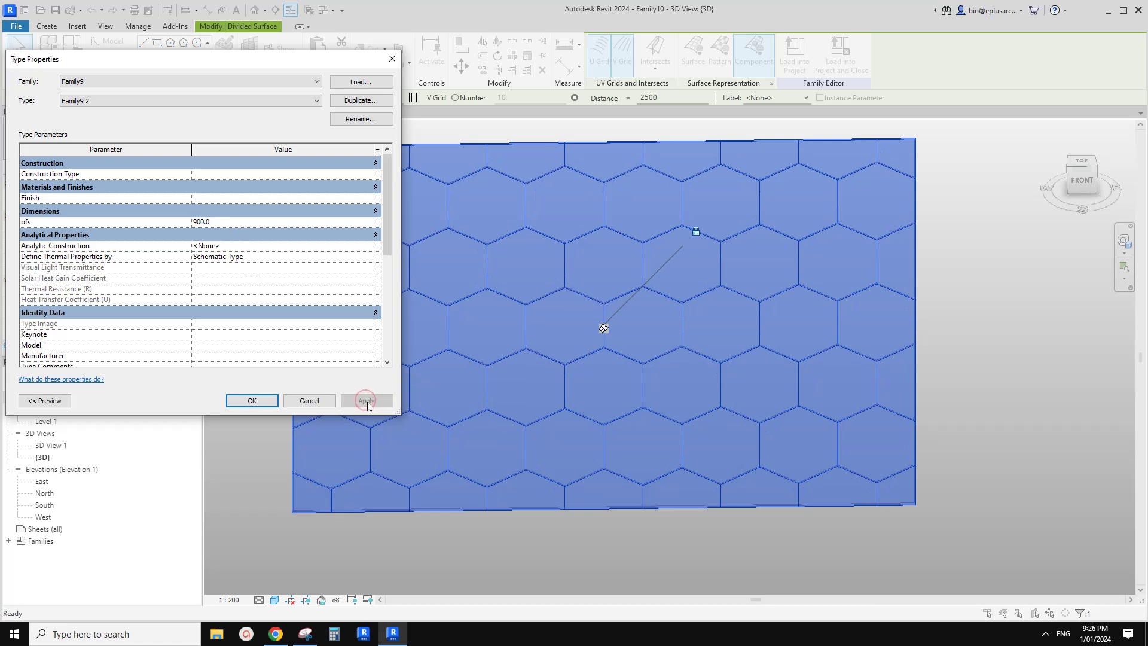
Try an ofs of 800 for the Family9 2 panel type, and reduce it to 700
left_click(256, 221)
type("800")
left_click(363, 401)
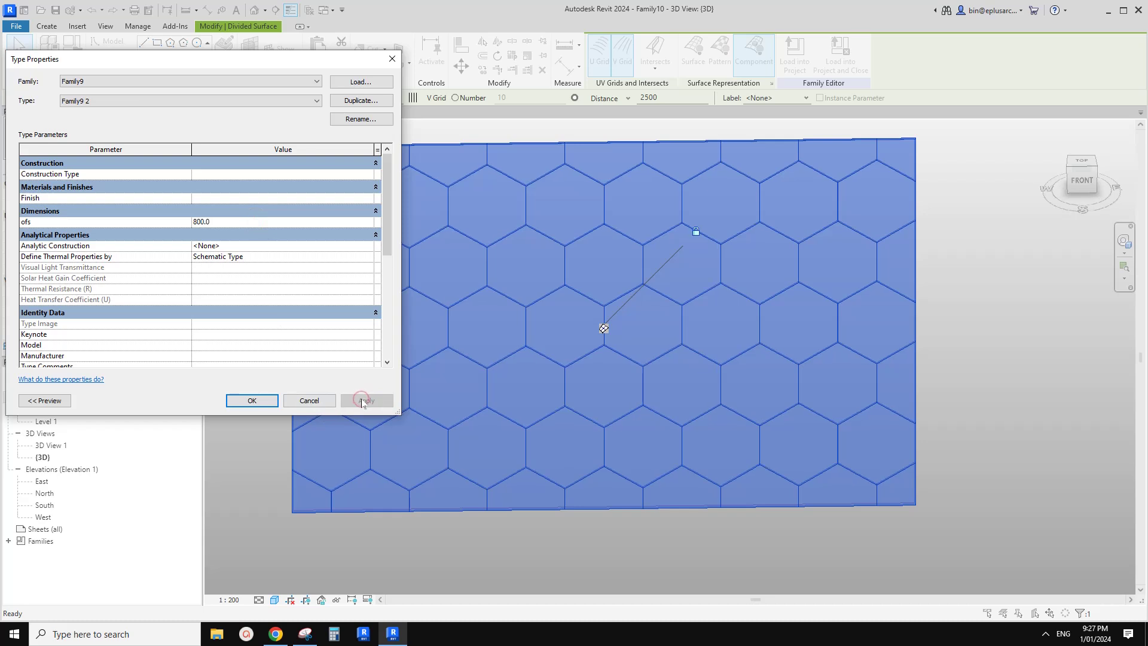
type("70")
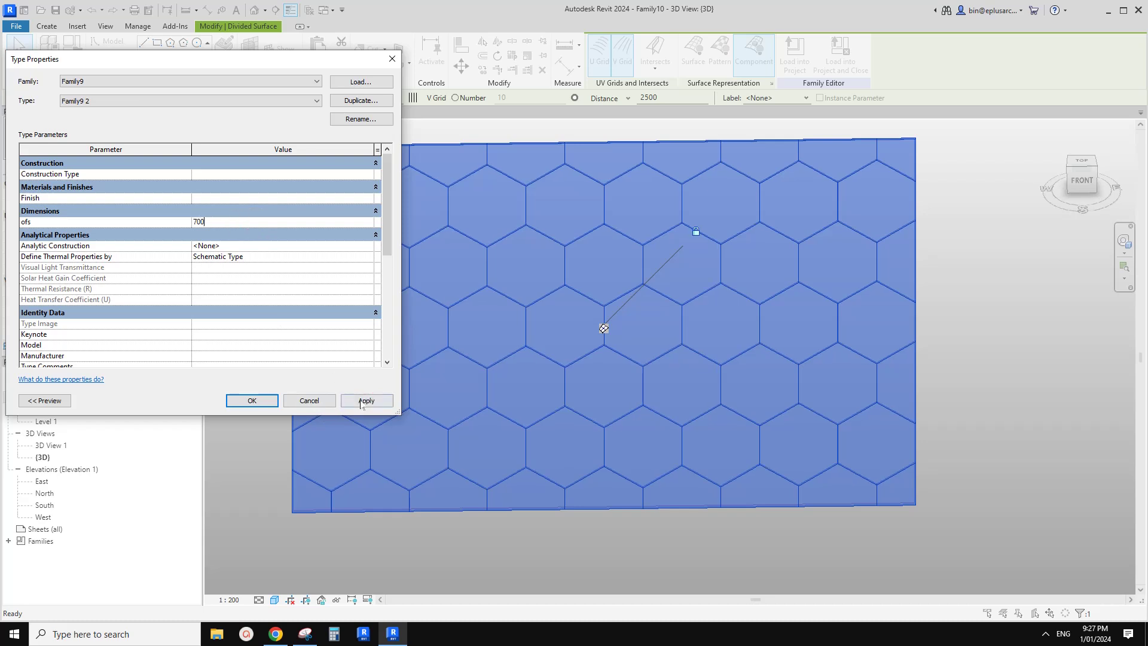
type("0")
left_click(361, 402)
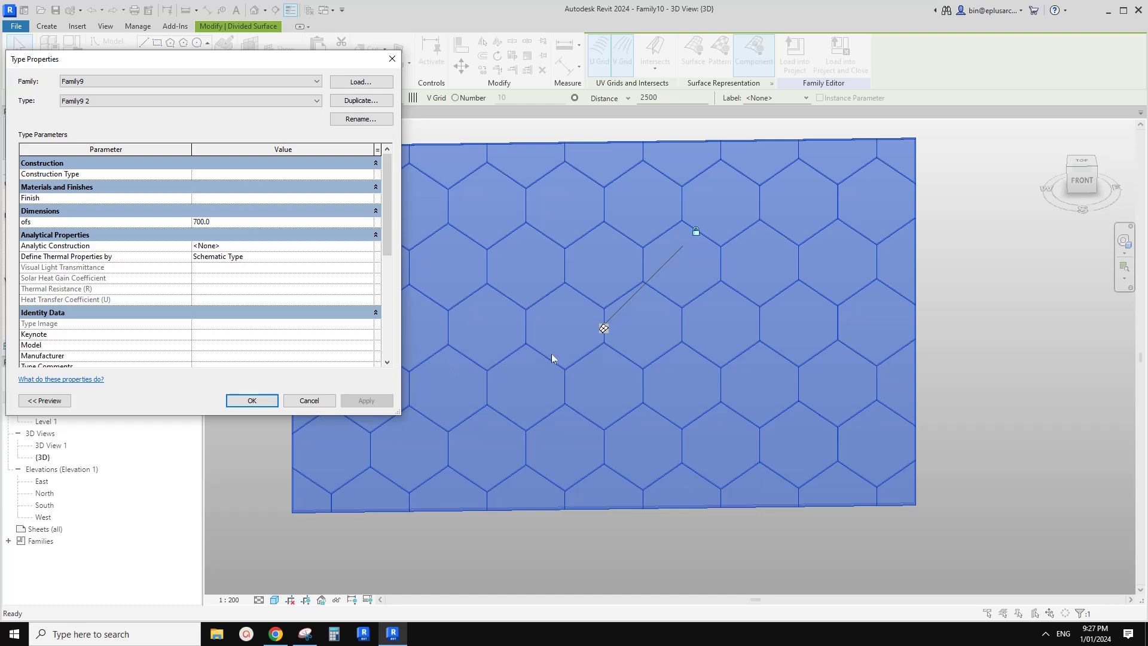
left_click(269, 400)
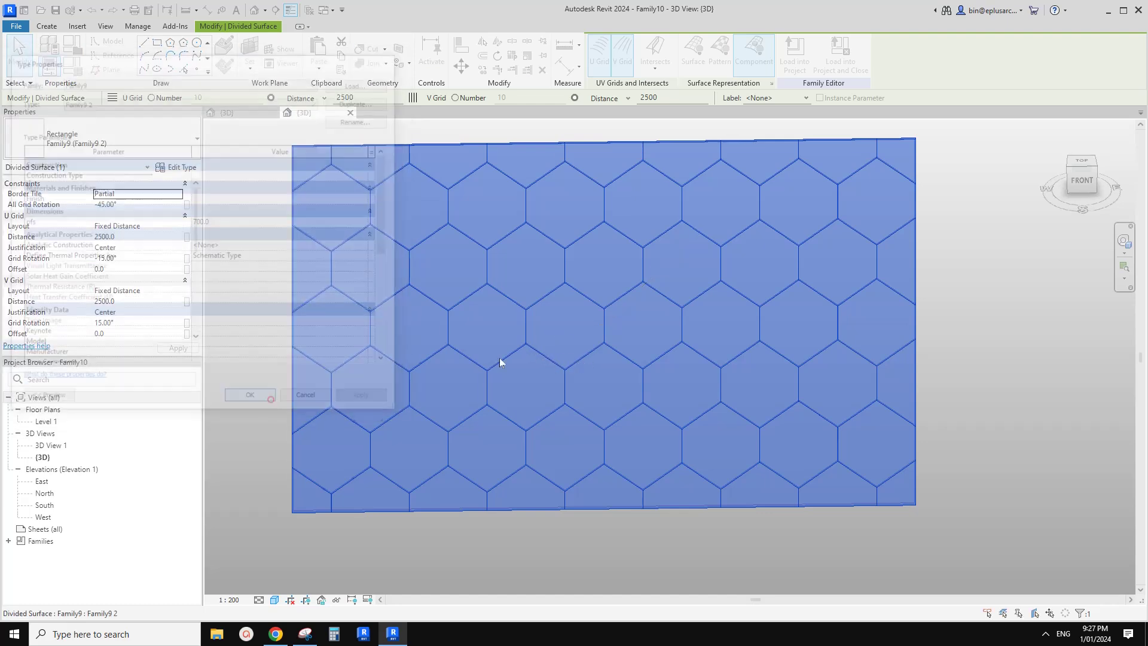
Set the vertical divided surface's U grid rotation to -20° and its V grid rotation to 20°
key("Escape")
middle_click_drag(568, 343, 541, 286)
scroll(564, 343, "up", 2)
scroll(541, 287, "down", 3)
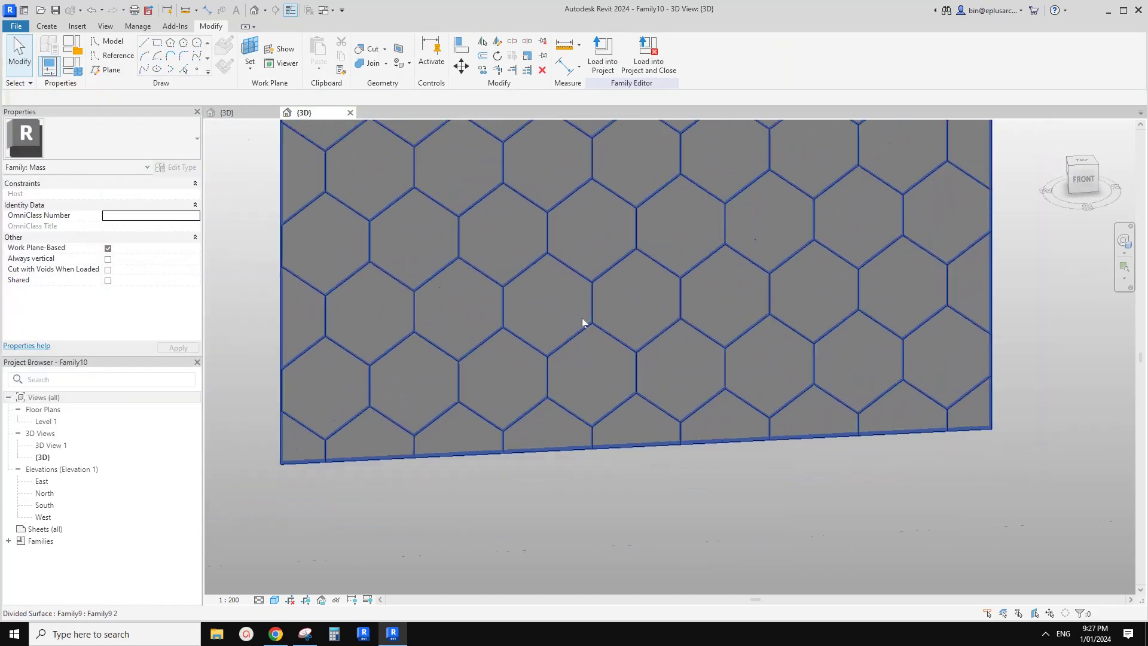
left_click(562, 309)
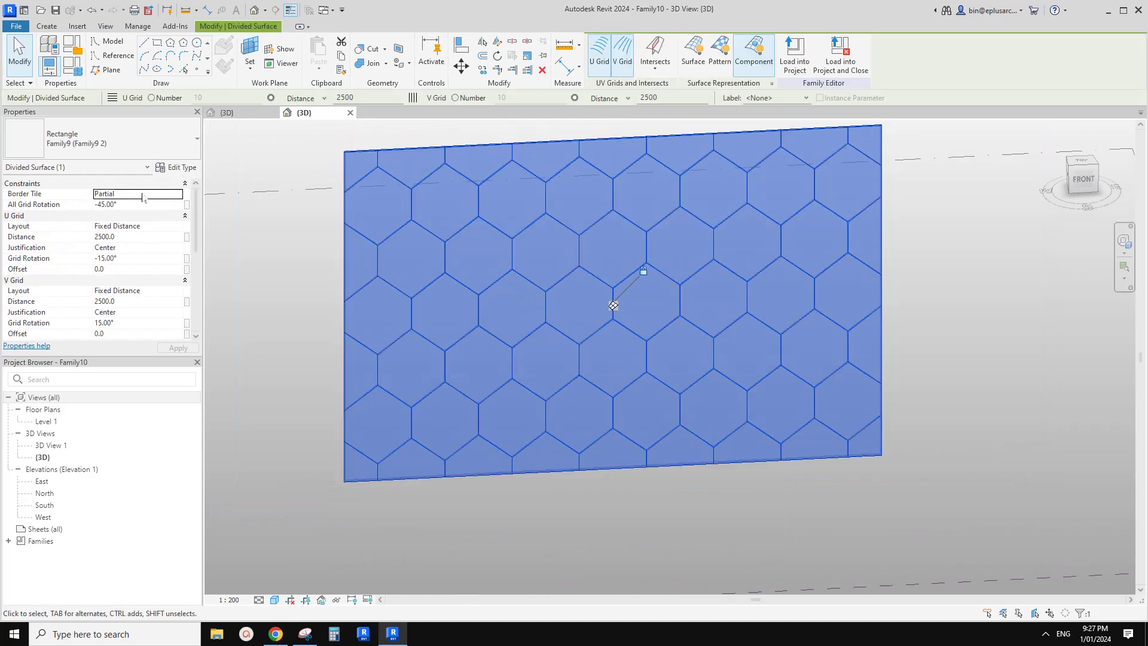
middle_click_drag(536, 302, 562, 336)
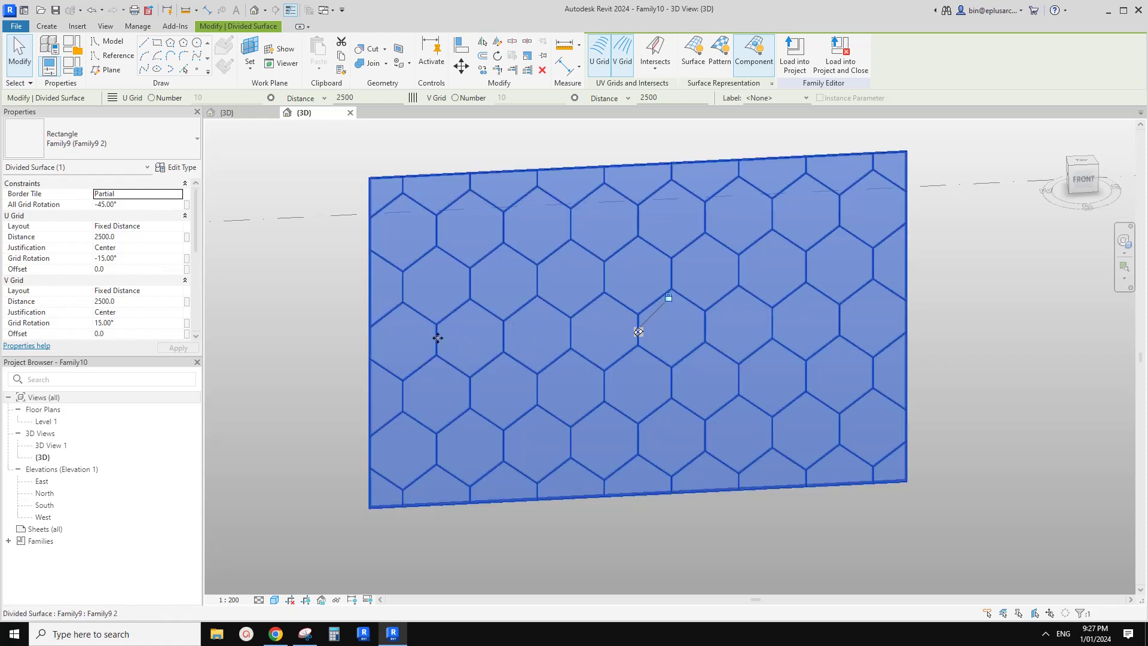
left_click(147, 262)
type("-20")
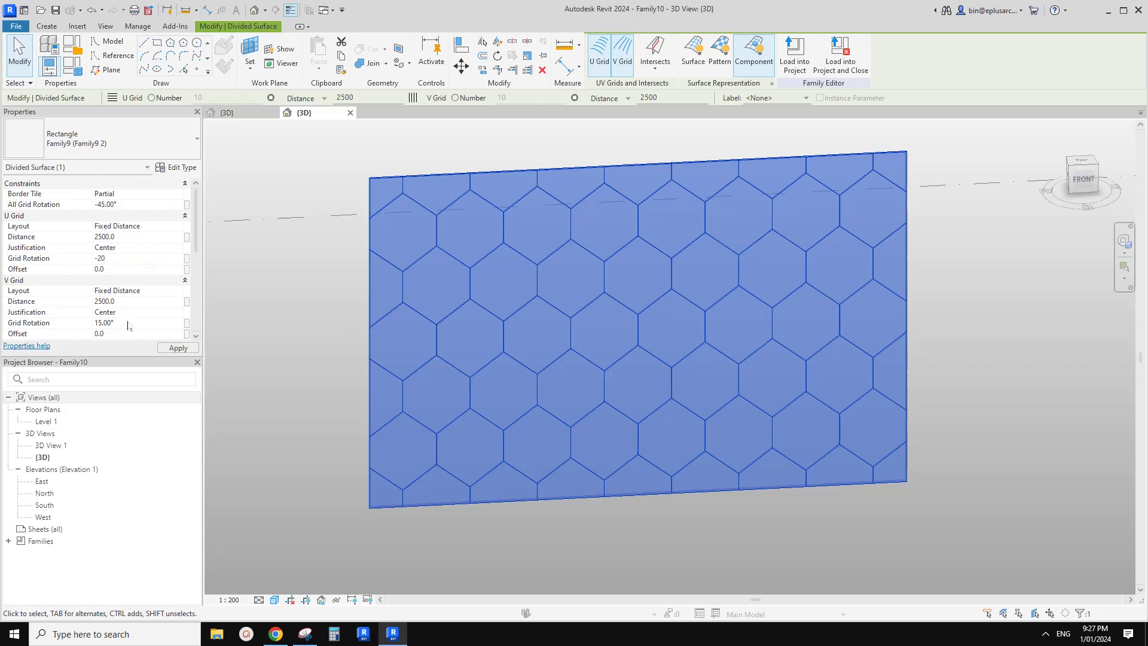
left_click(127, 325)
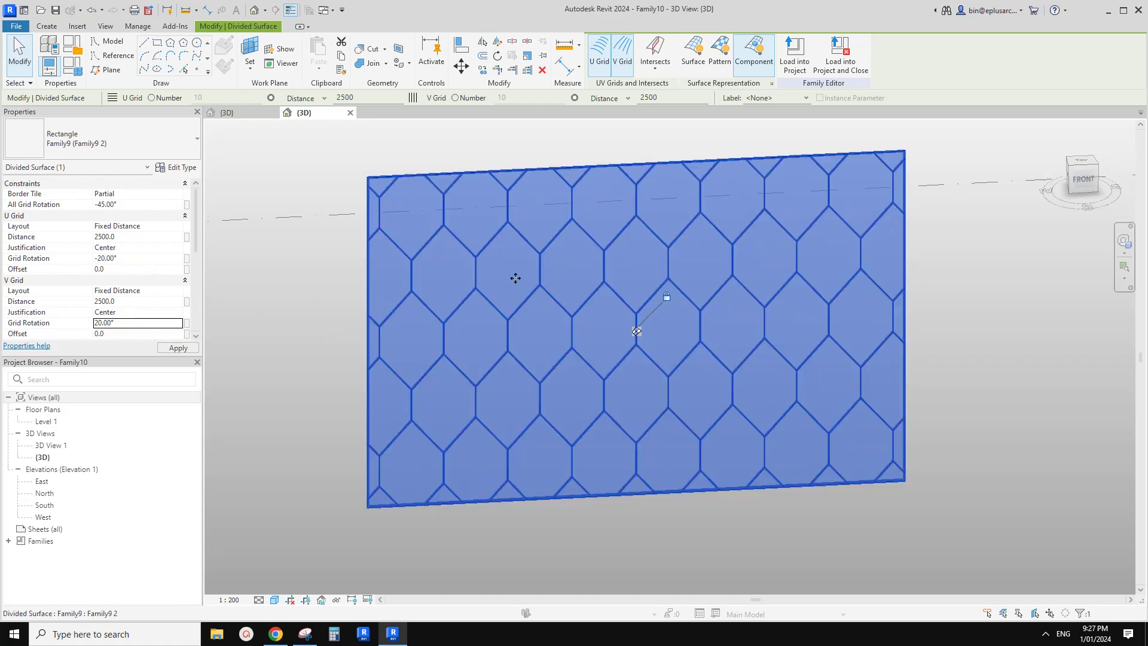
Try an ofs of 900 for Family9 2 on the re-angled grid, and raise it to 1000
middle_click_drag(564, 283, 560, 283)
left_click(175, 168)
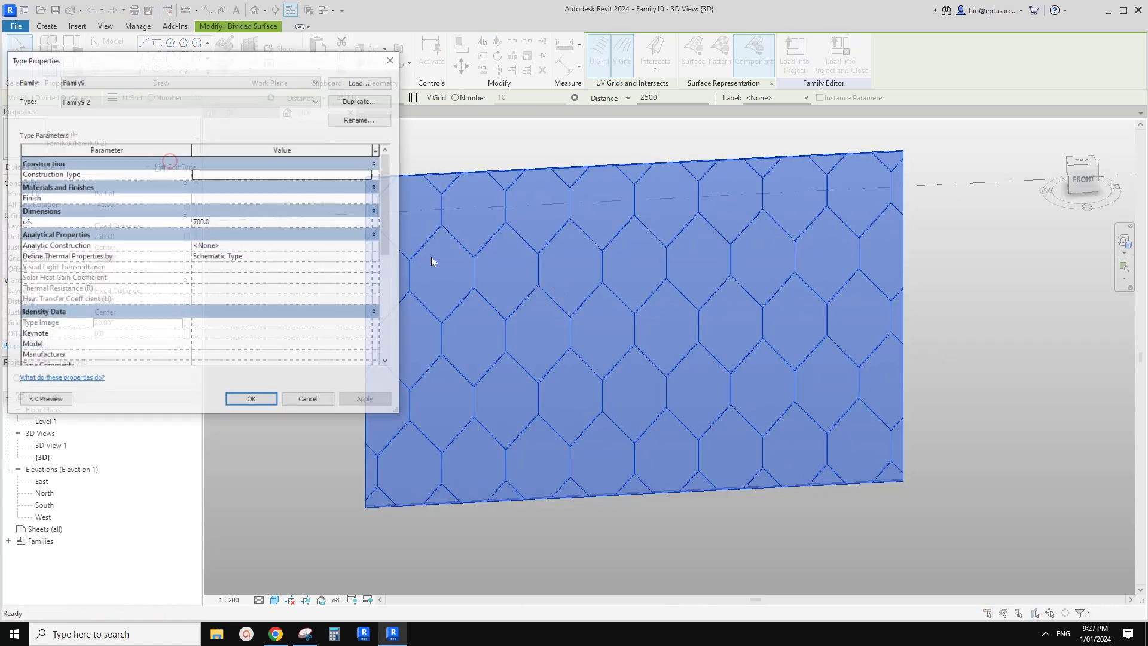
left_click(234, 225)
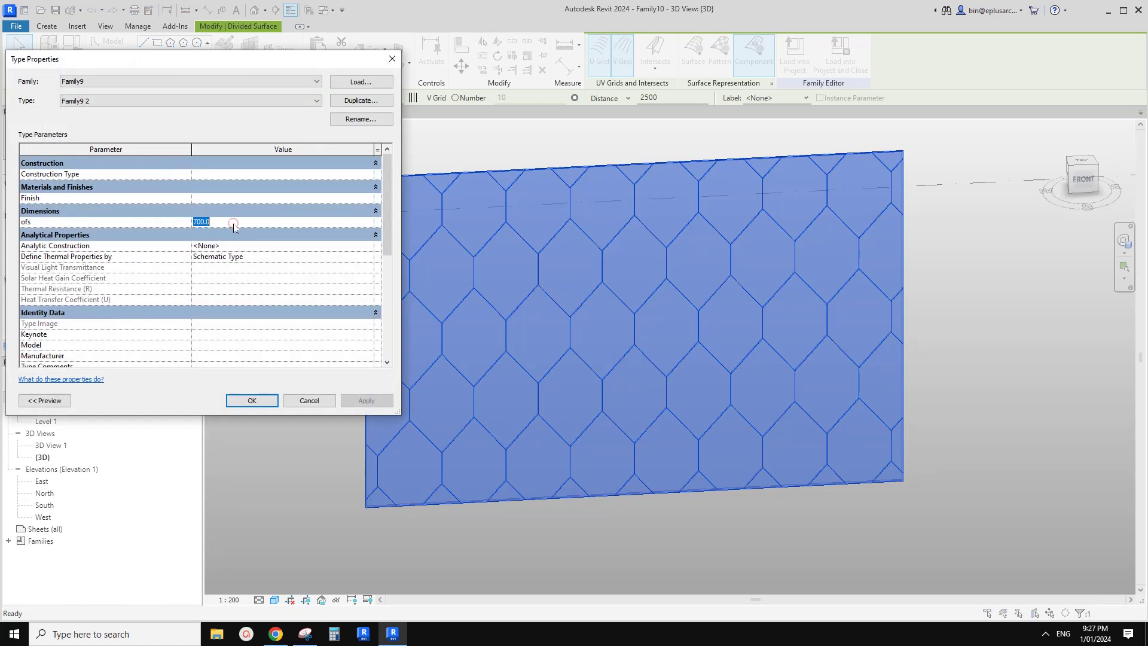
type("900")
left_click(363, 400)
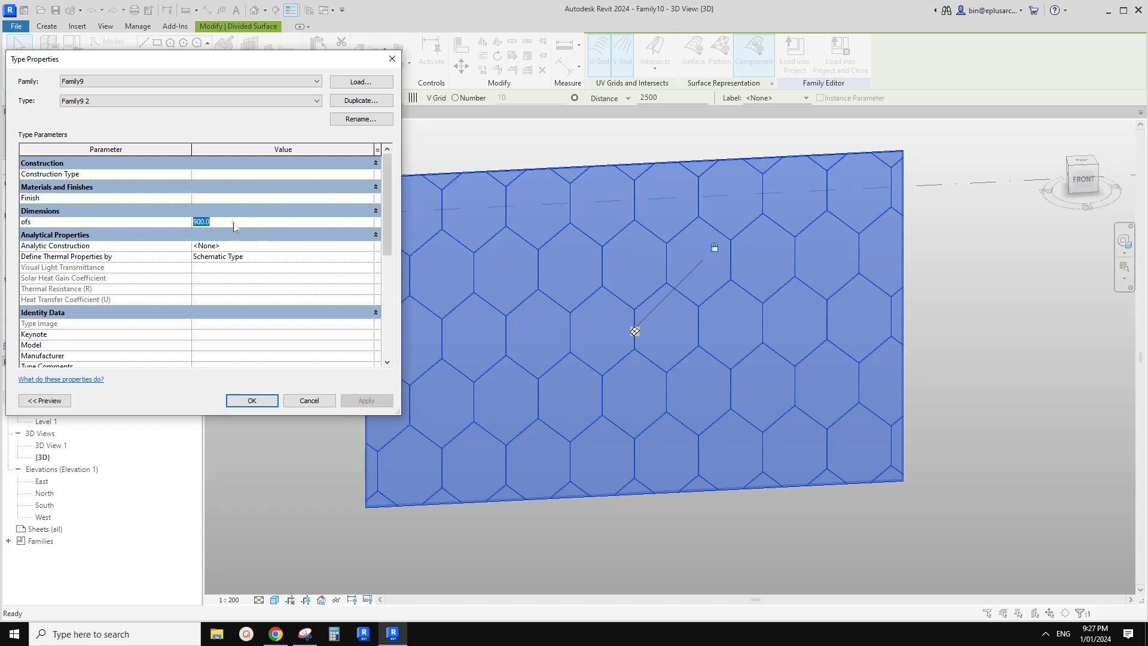
type("12")
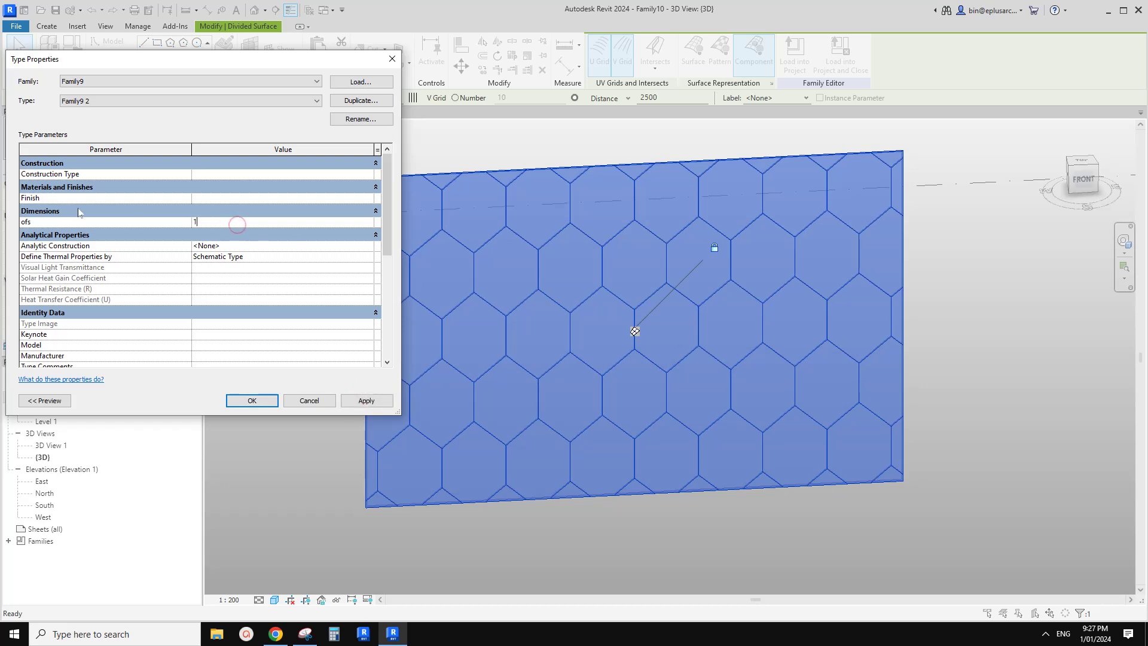
left_click(366, 400)
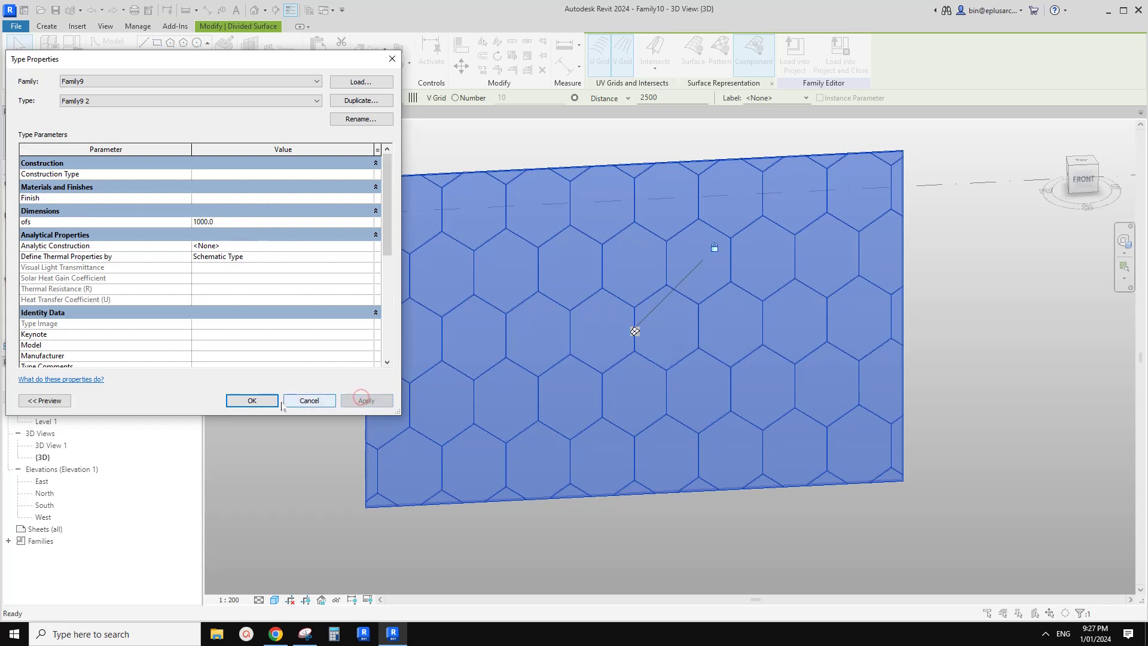
left_click(251, 400)
Try an ofs of 1100 for the vertical surface's Family9 2 type, and settle on 900
middle_click_drag(505, 323, 590, 326, "shift")
key("Escape")
scroll(537, 350, "down", 1)
left_click(571, 315)
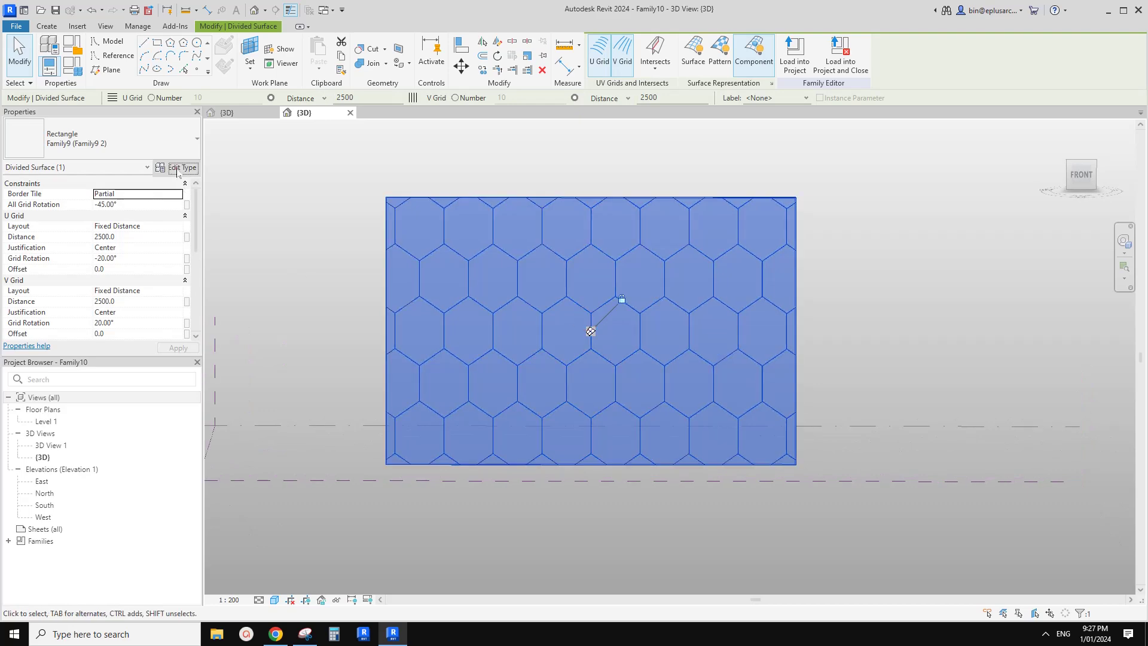
left_click(177, 167)
left_click(244, 222)
type("1100.0")
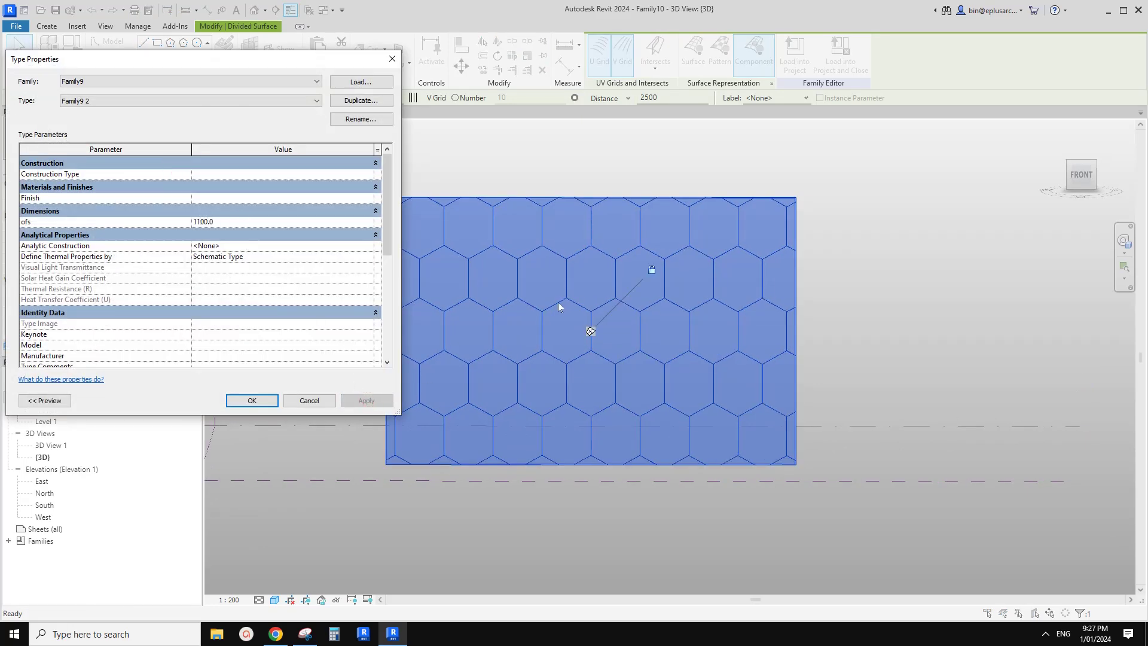
type("900")
left_click(372, 400)
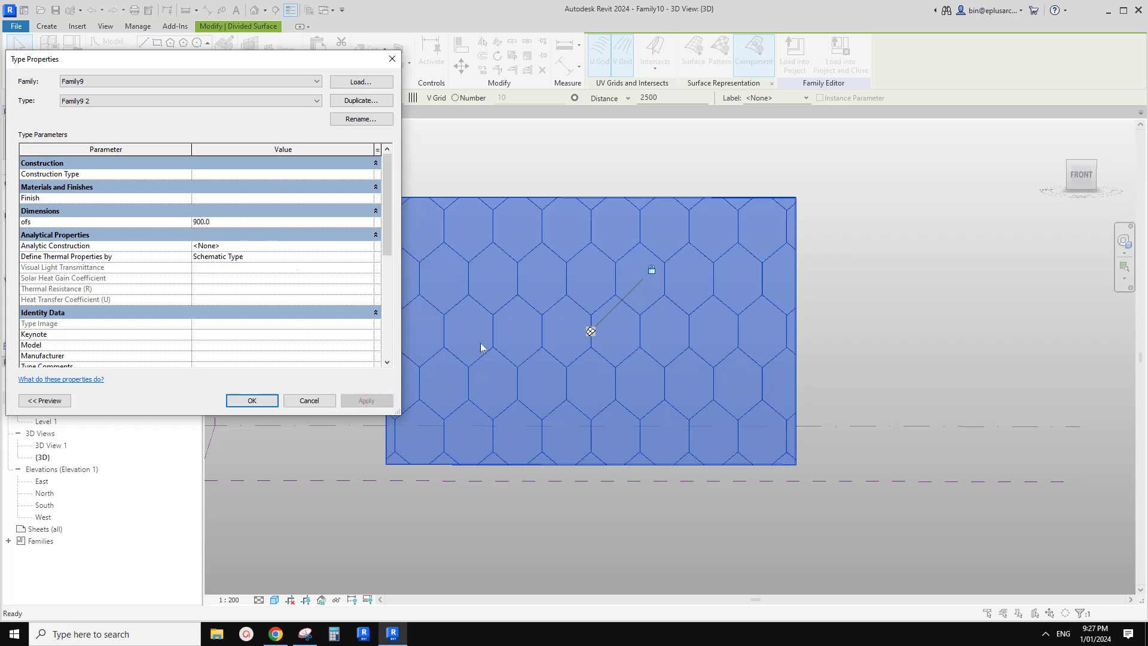
left_click(257, 405)
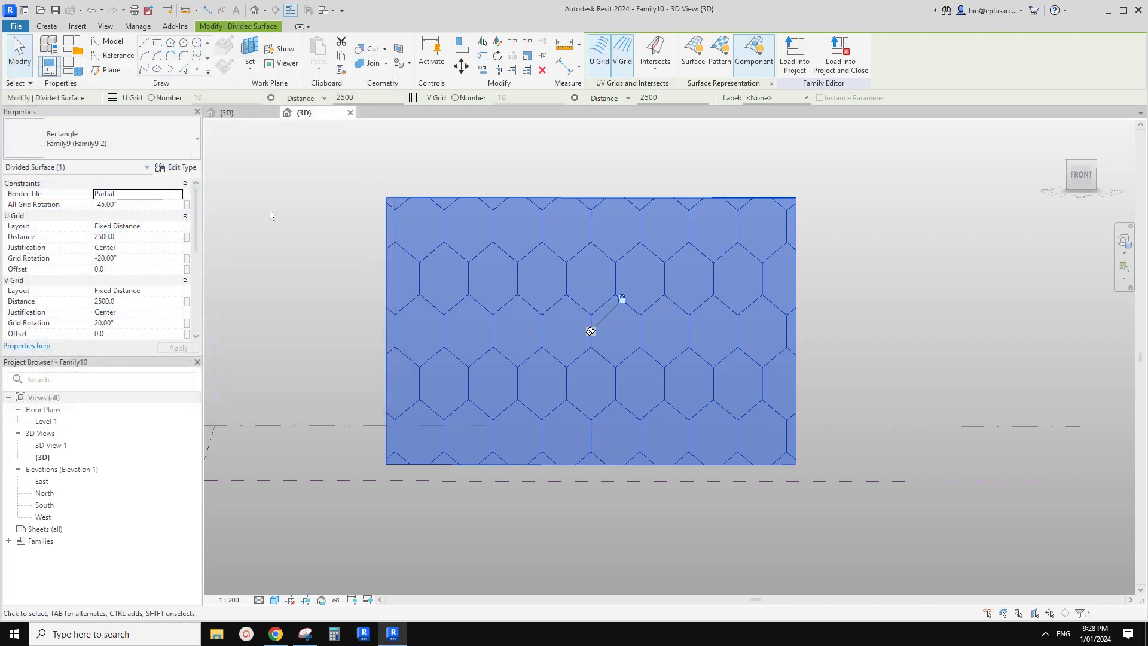
Deselect the vertical surface and compare the panel patterns on all three surfaces from an angled view
key("Escape")
middle_click_drag(520, 330, 568, 375, "shift")
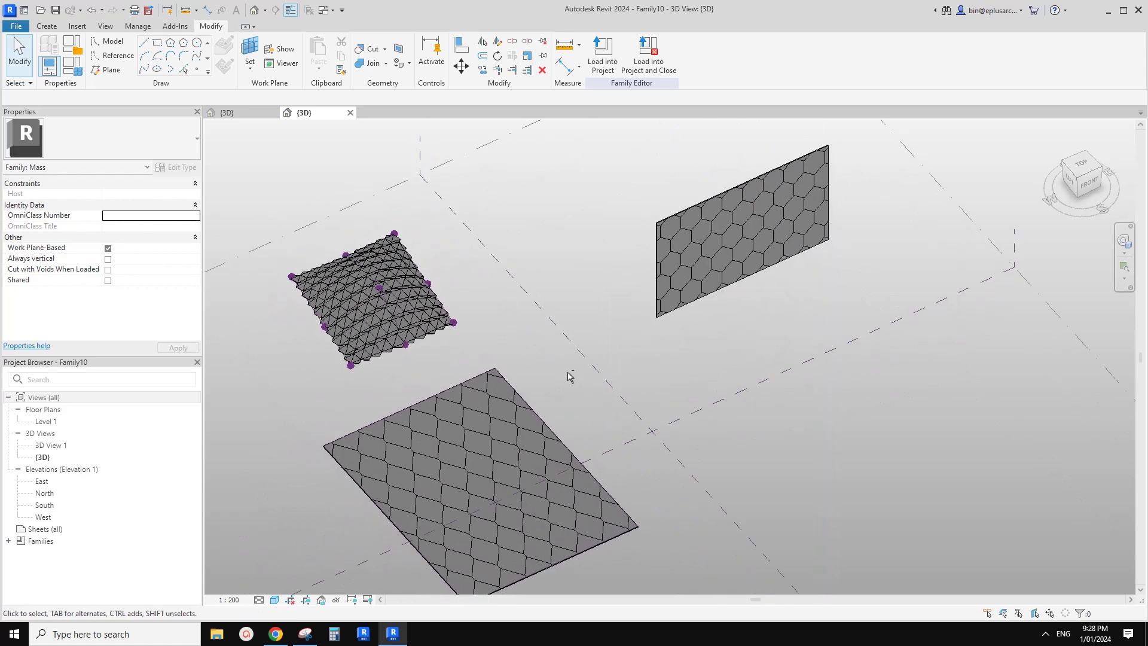
left_click(423, 322)
middle_click_drag(423, 323, 597, 371, "shift")
scroll(584, 321, "up", 1)
left_click(573, 342)
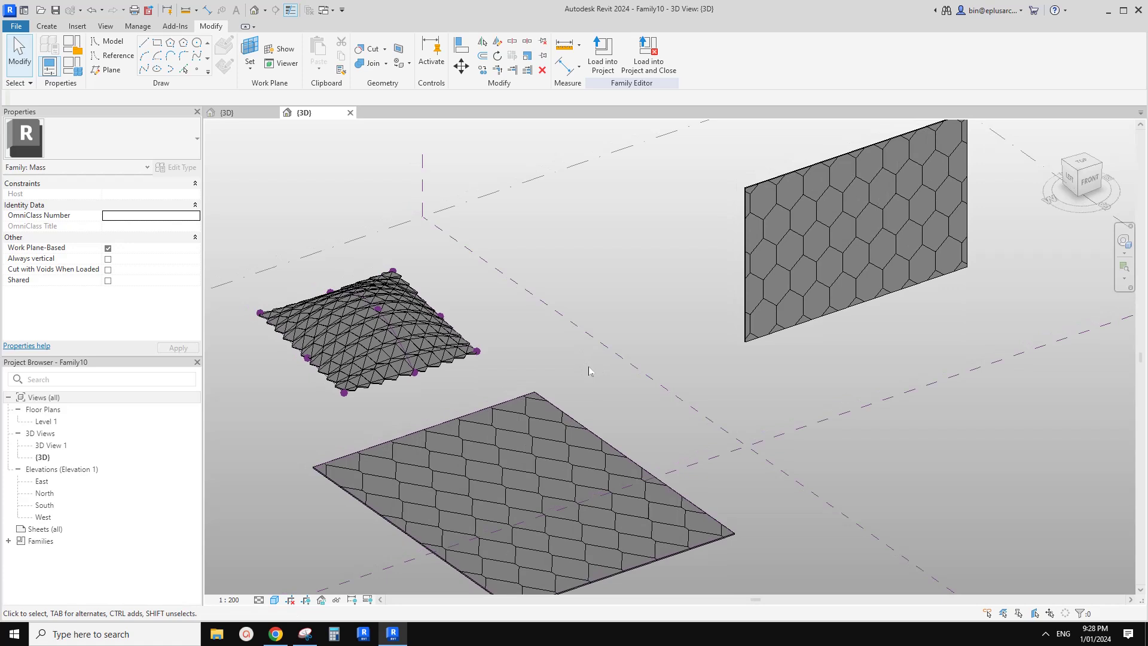